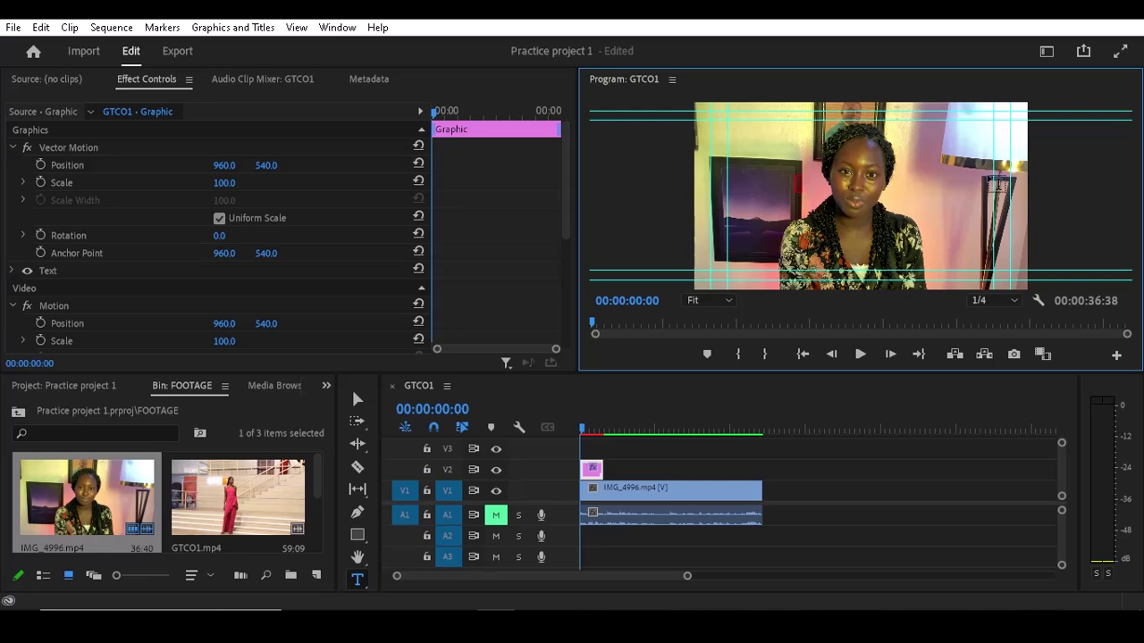
# - Enter SAMPLE TITLE as the text of the new graphic and move it slightly lower in the frame
pyautogui.write('SAMPLE TIT')
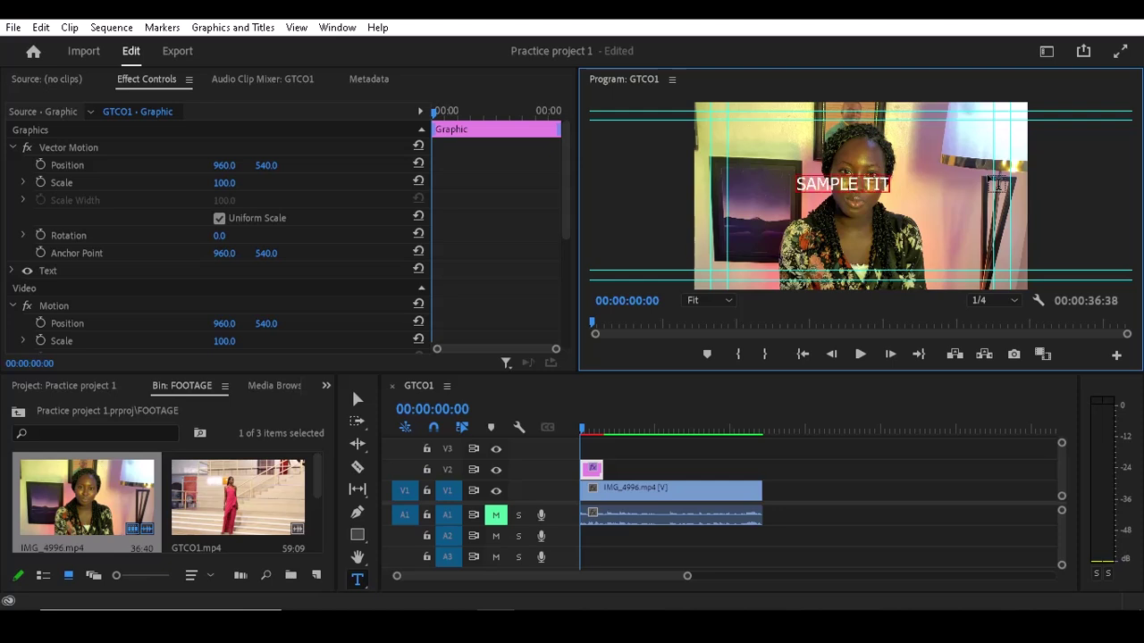
pyautogui.write('LE')
pyautogui.click(356, 400)
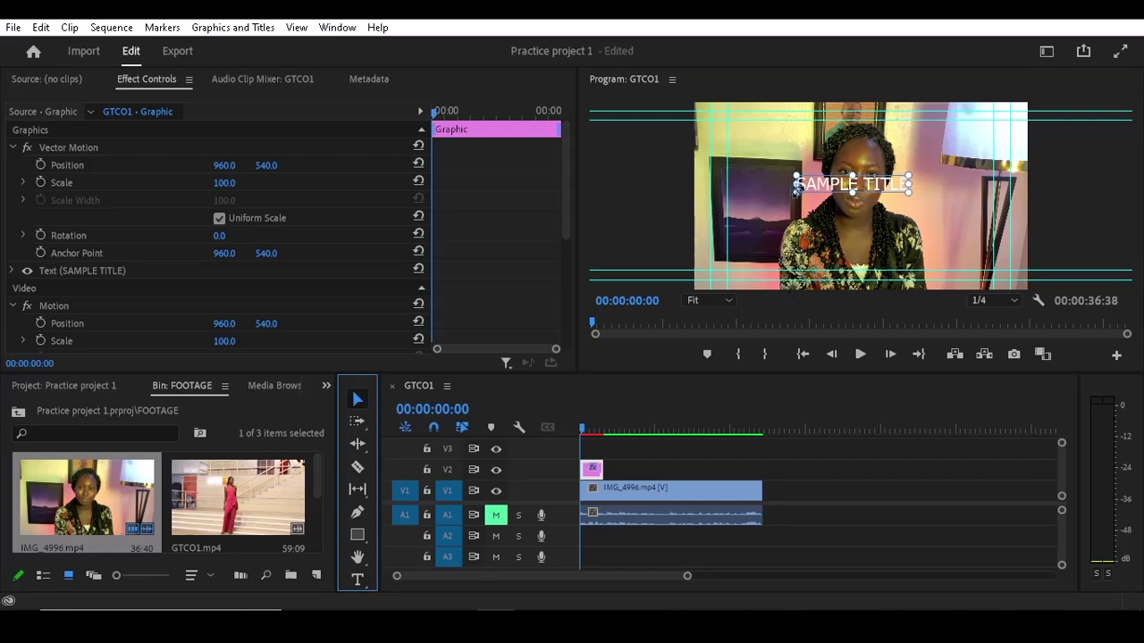
pyautogui.click(794, 189)
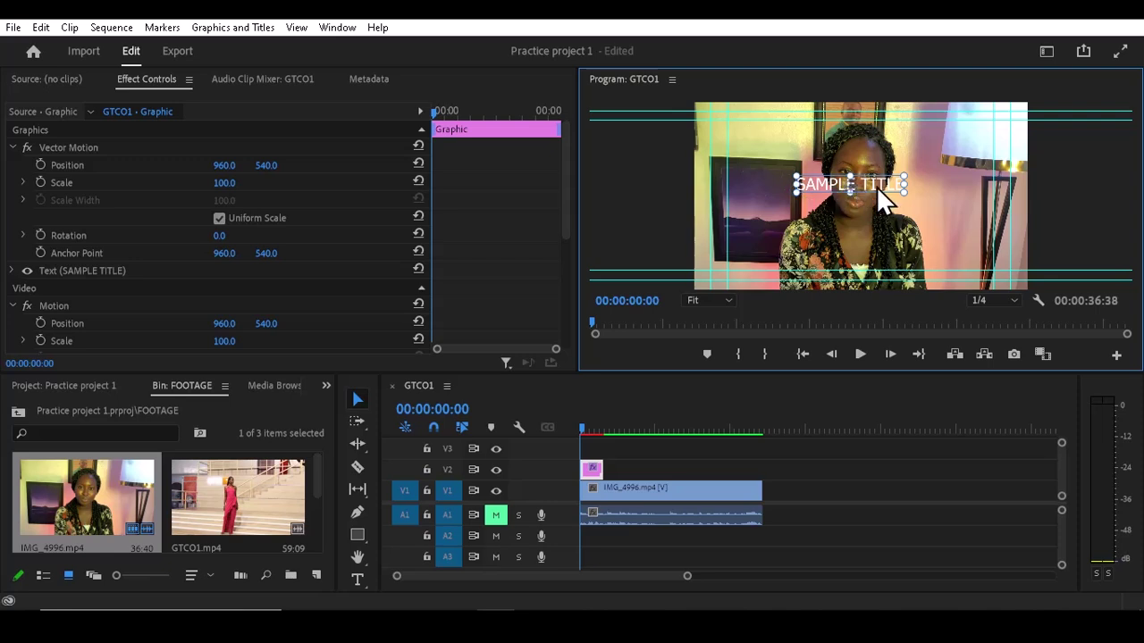
pyautogui.moveTo(875, 188); pyautogui.dragTo(877, 201)
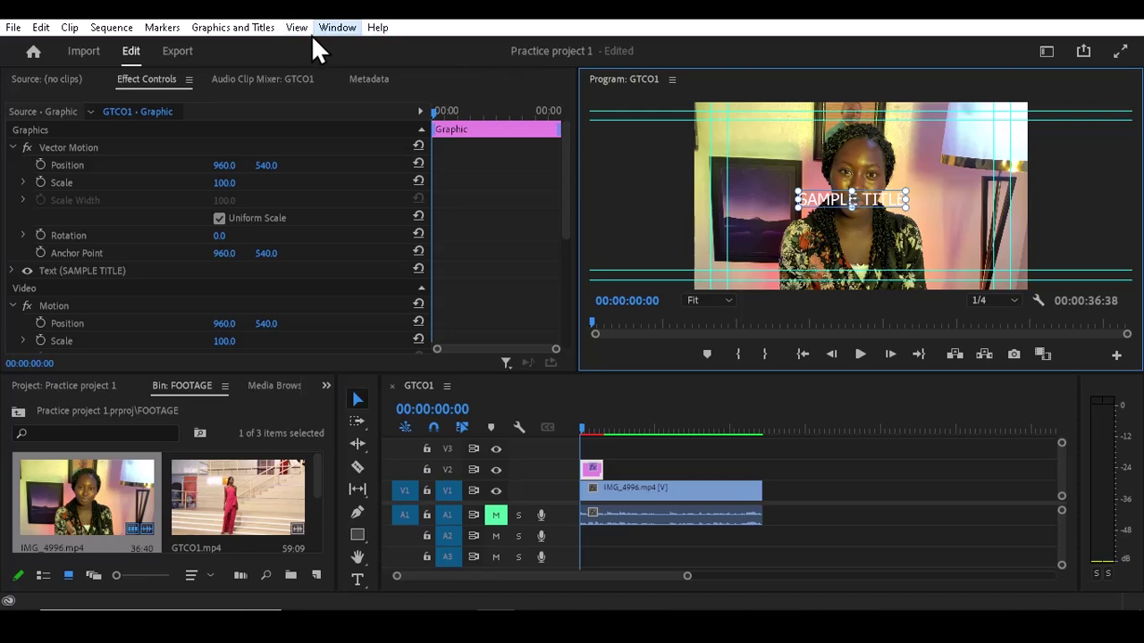
# - Switch to the Captions and Graphics workspace
pyautogui.click(345, 27)
pyautogui.moveTo(465, 40)
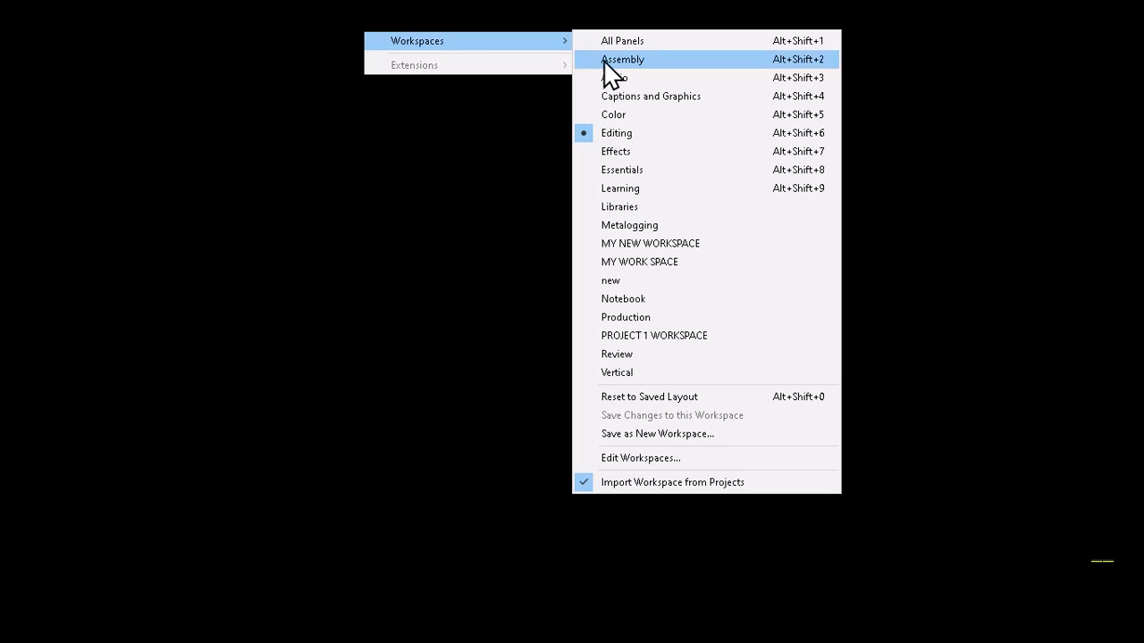
pyautogui.click(640, 97)
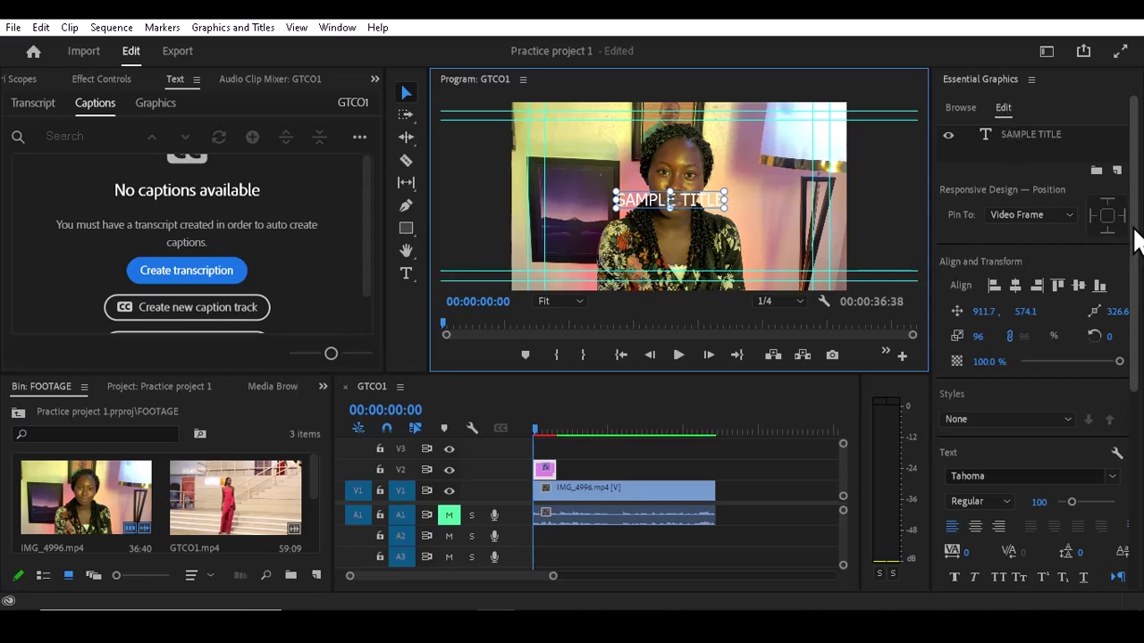
# - Try the title's left, horizontal centre, right, vertical centre and bottom alignments within the video frame
pyautogui.scroll(-1, 1133, 235)
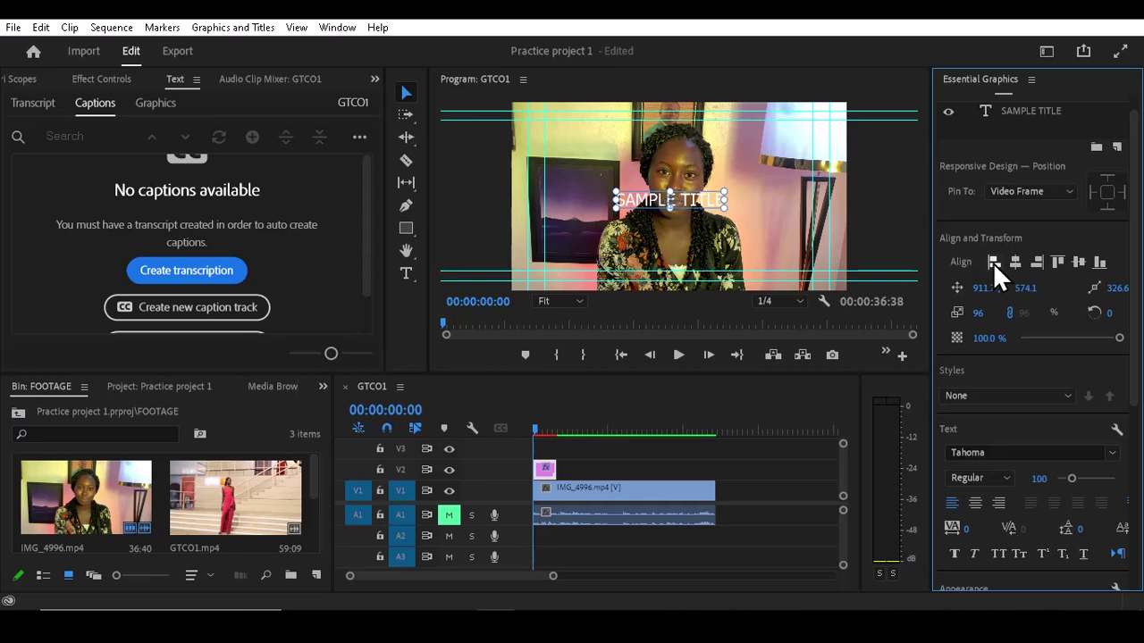
pyautogui.click(995, 262)
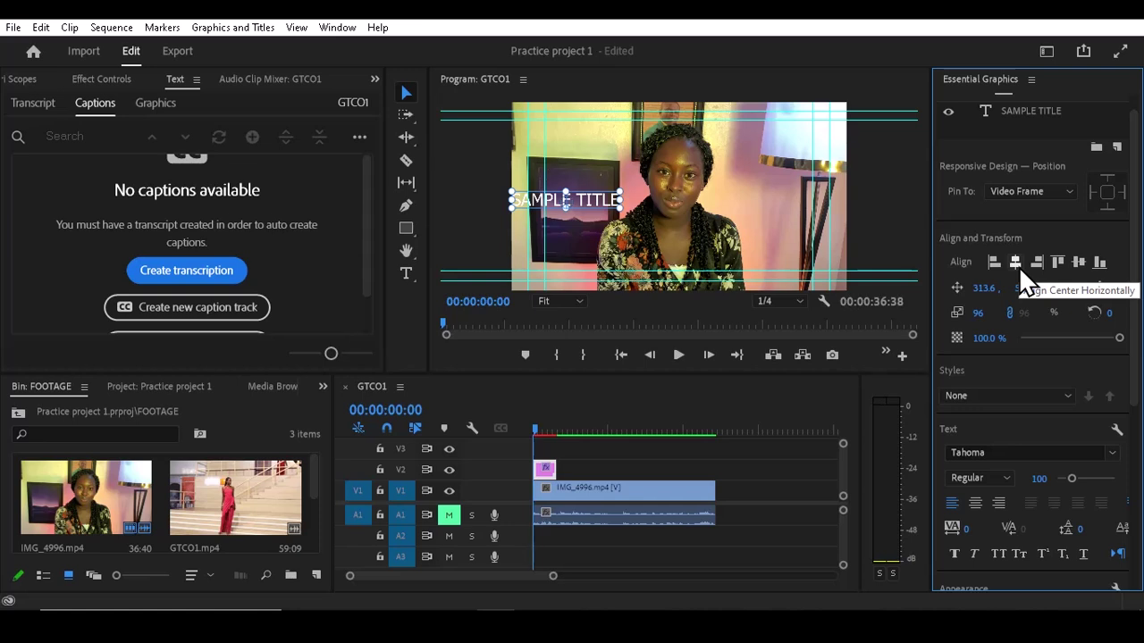
pyautogui.click(1019, 268)
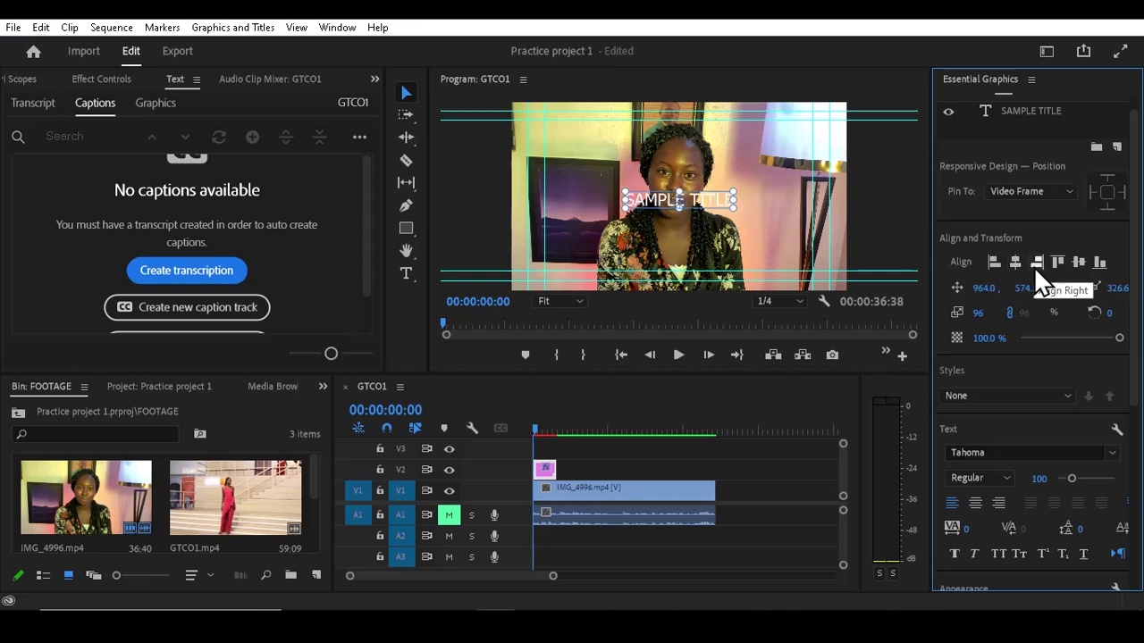
pyautogui.click(1034, 266)
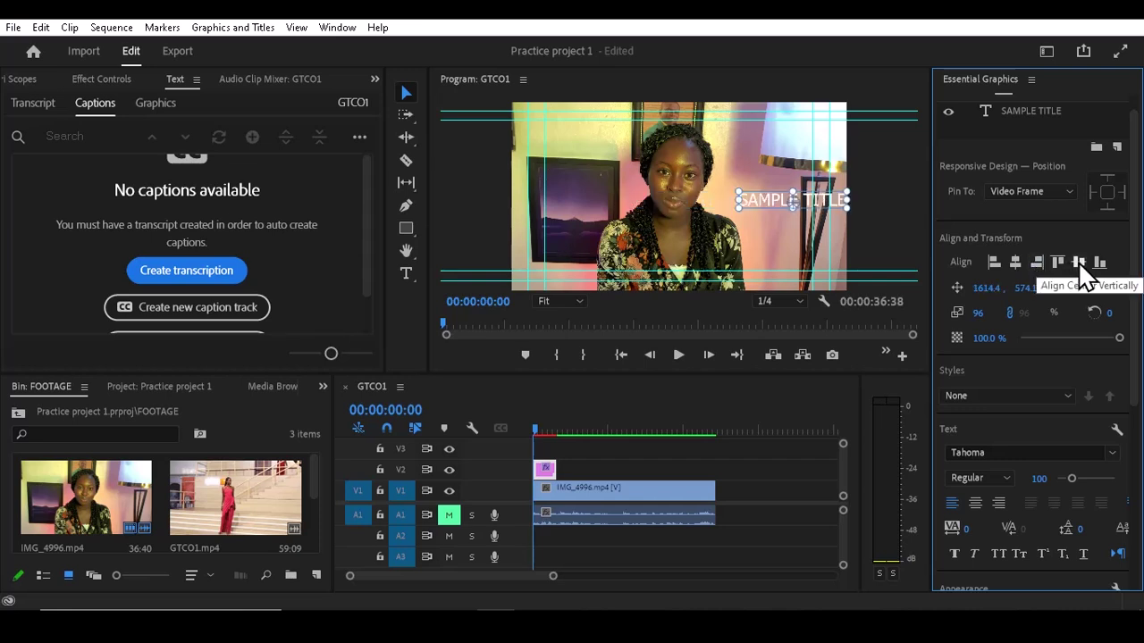
pyautogui.click(1078, 263)
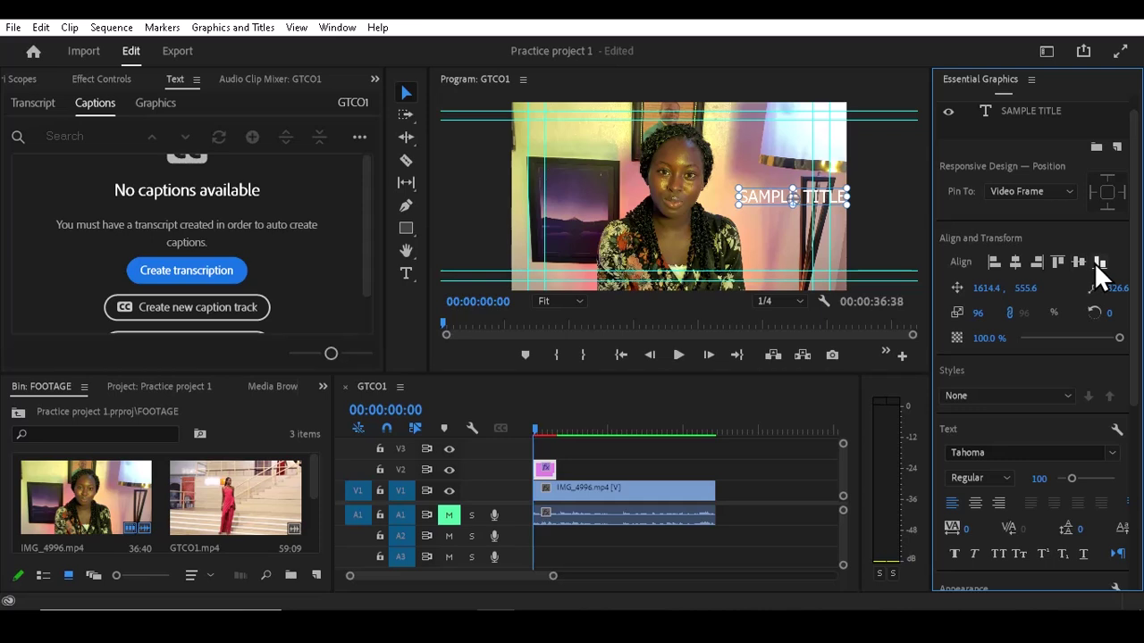
pyautogui.click(1100, 264)
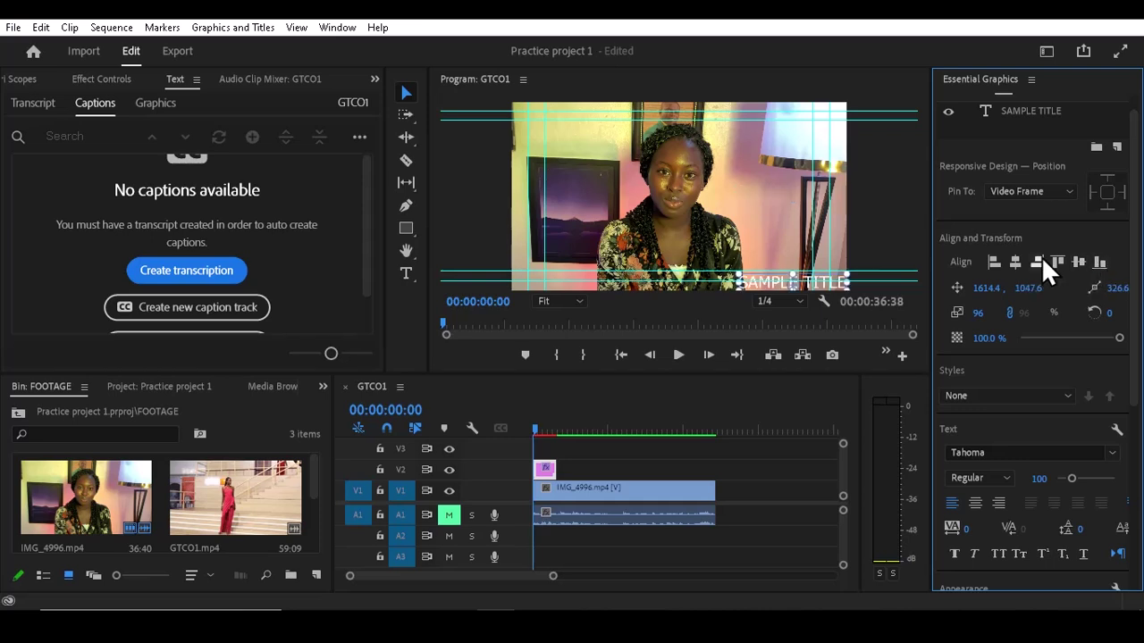
# - Centre the title horizontally and vertically in the video frame
pyautogui.click(1016, 262)
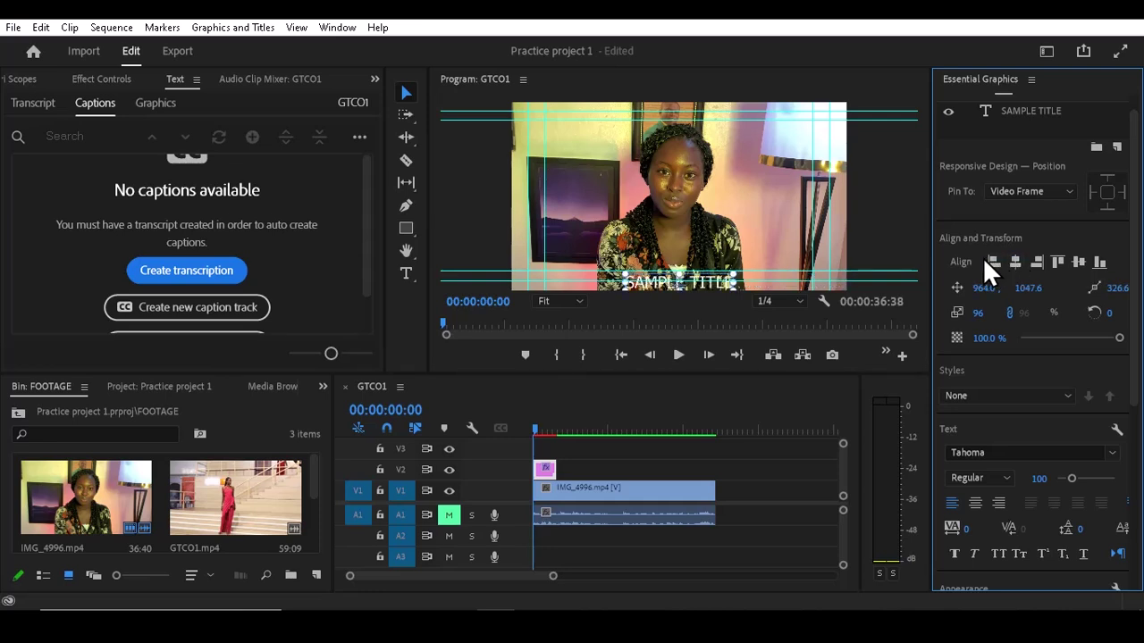
pyautogui.click(1078, 260)
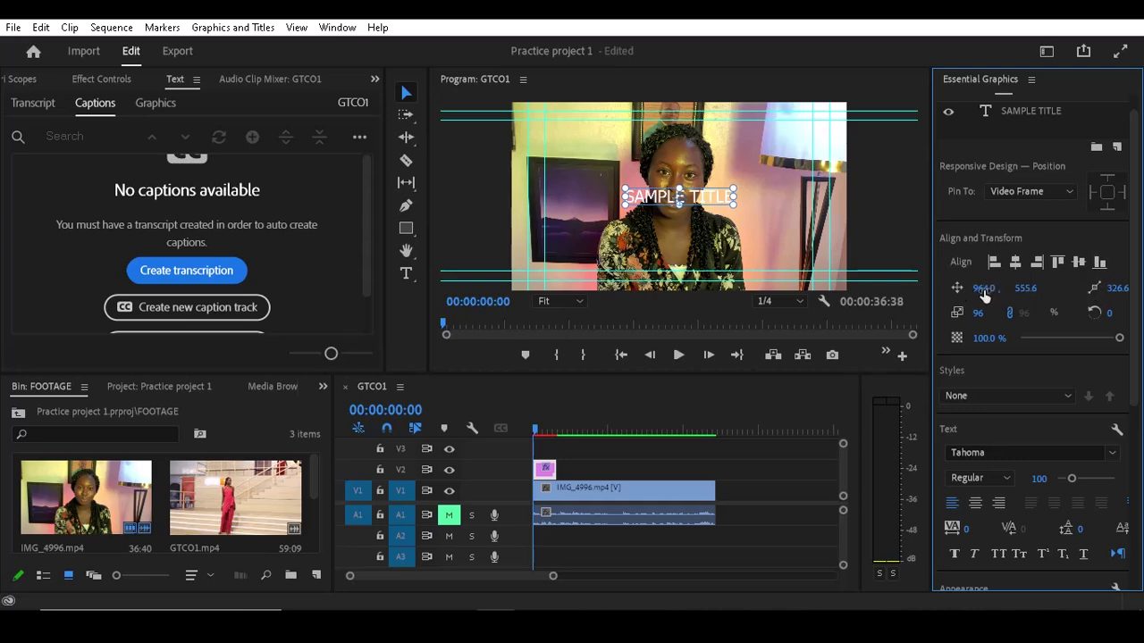
pyautogui.moveTo(983, 291)
pyautogui.mouseDown()
pyautogui.moveTo(1001, 291)
pyautogui.moveTo(961, 292)
pyautogui.moveTo(983, 291)
pyautogui.mouseUp()
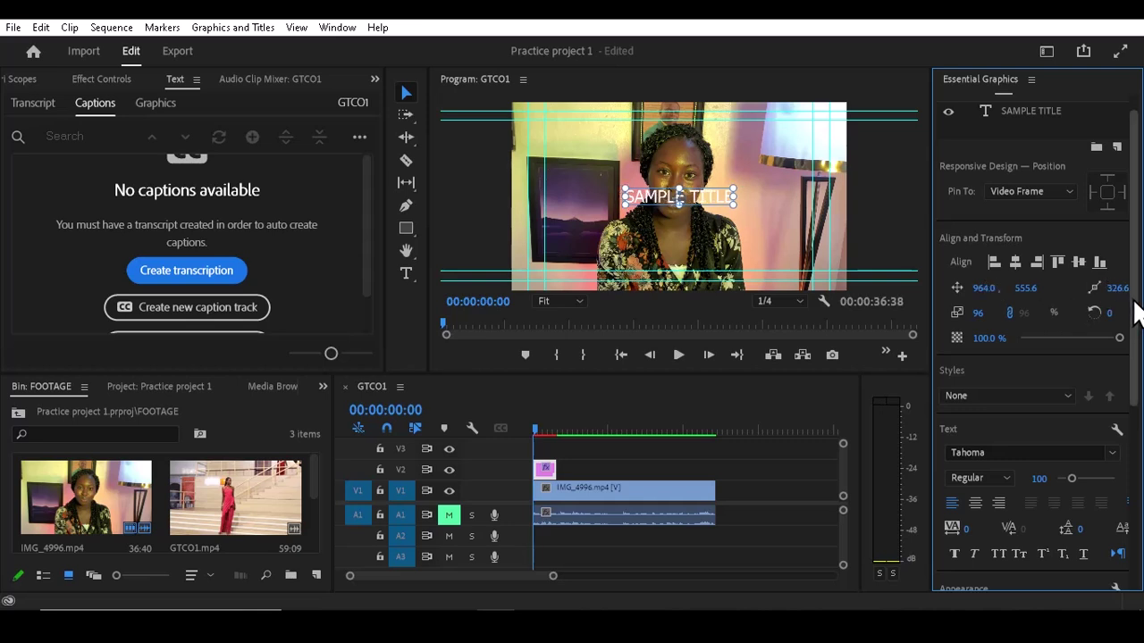
pyautogui.scroll(-2, 1140, 336)
pyautogui.scroll(-2, 1139, 335)
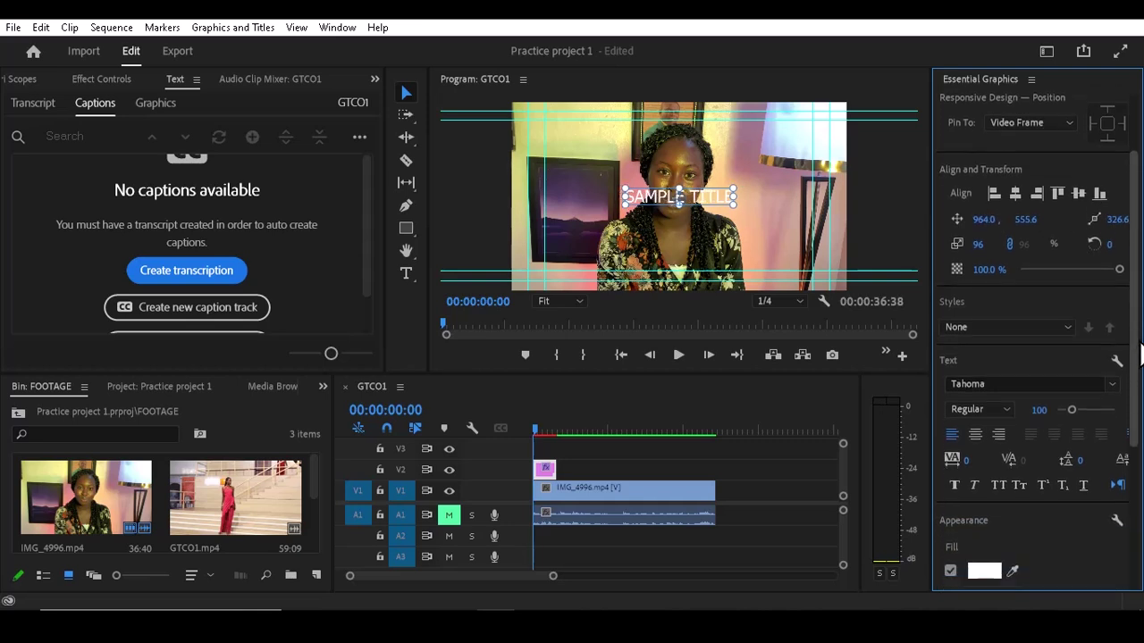
pyautogui.click(1010, 321)
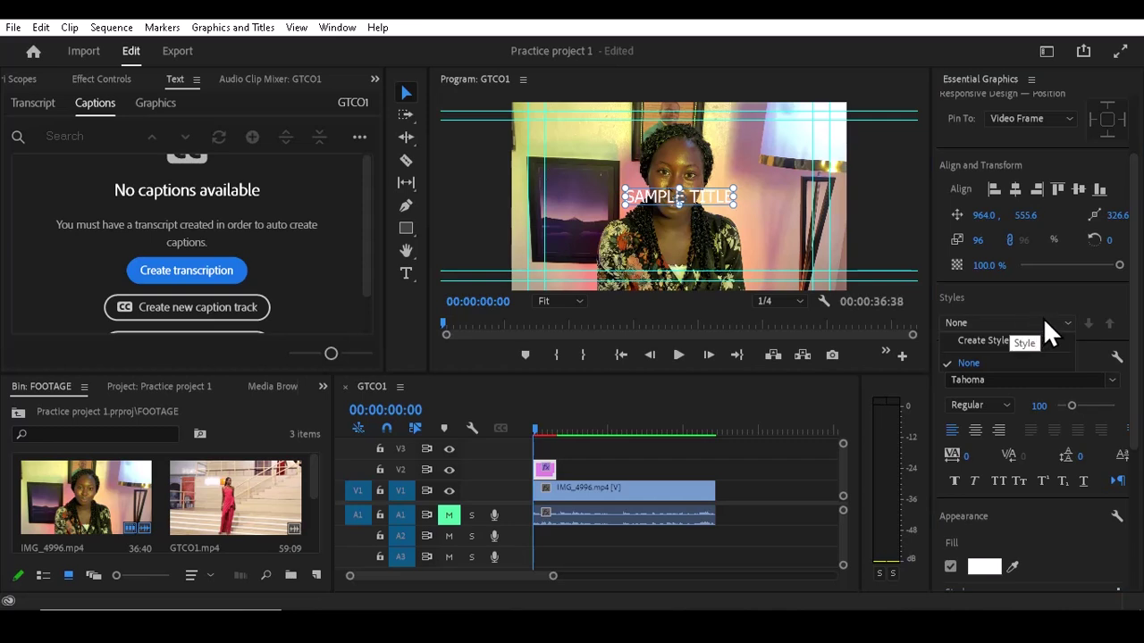
pyautogui.click(1044, 320)
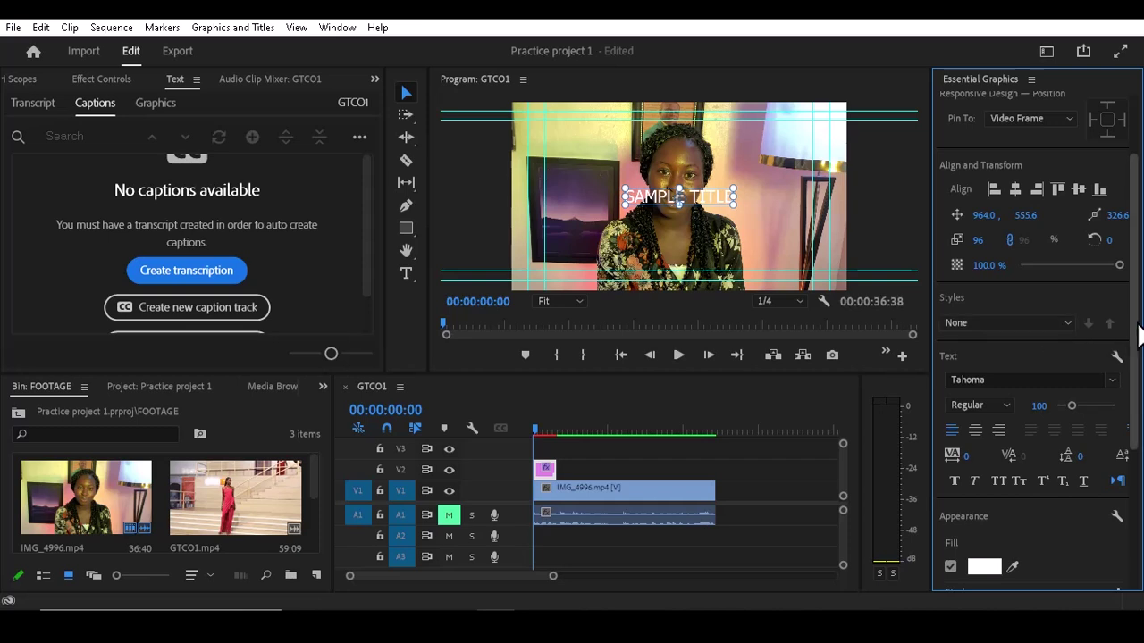
# - Change the title's font to Cooper Black and shift the text left to a horizontal position of about 887
pyautogui.scroll(-1, 1139, 348)
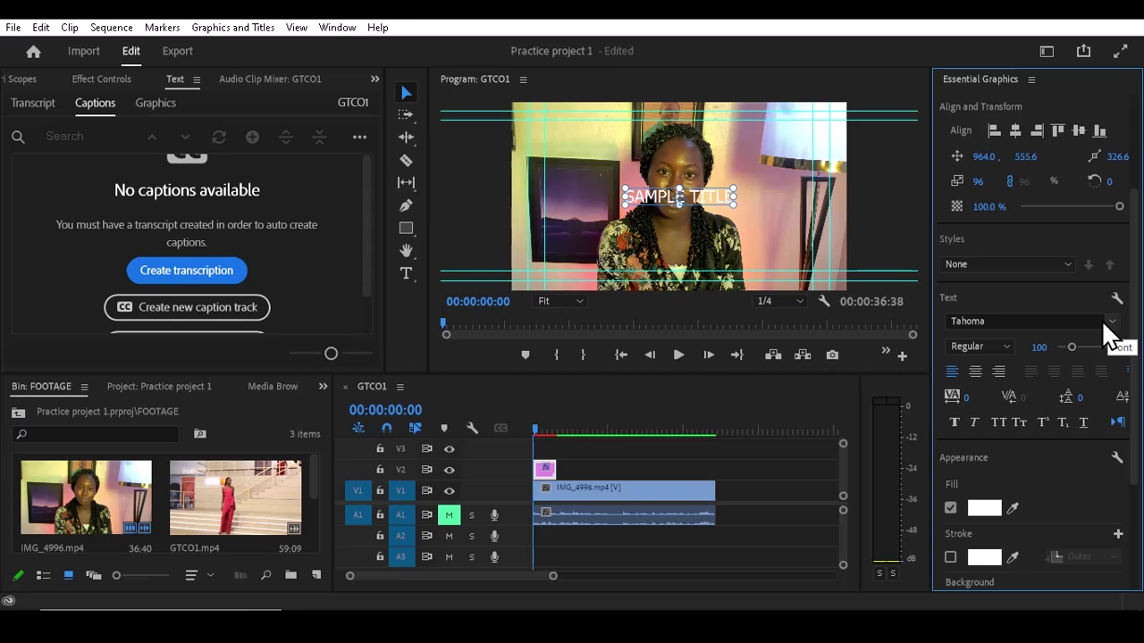
pyautogui.click(1086, 320)
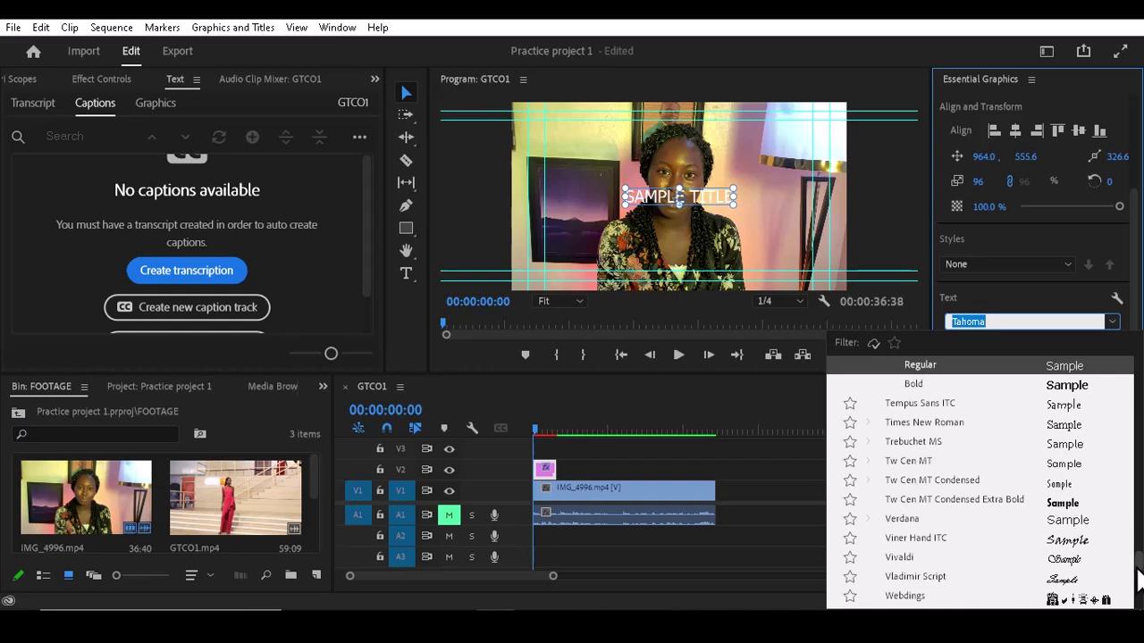
pyautogui.moveTo(1140, 547); pyautogui.dragTo(1141, 379)
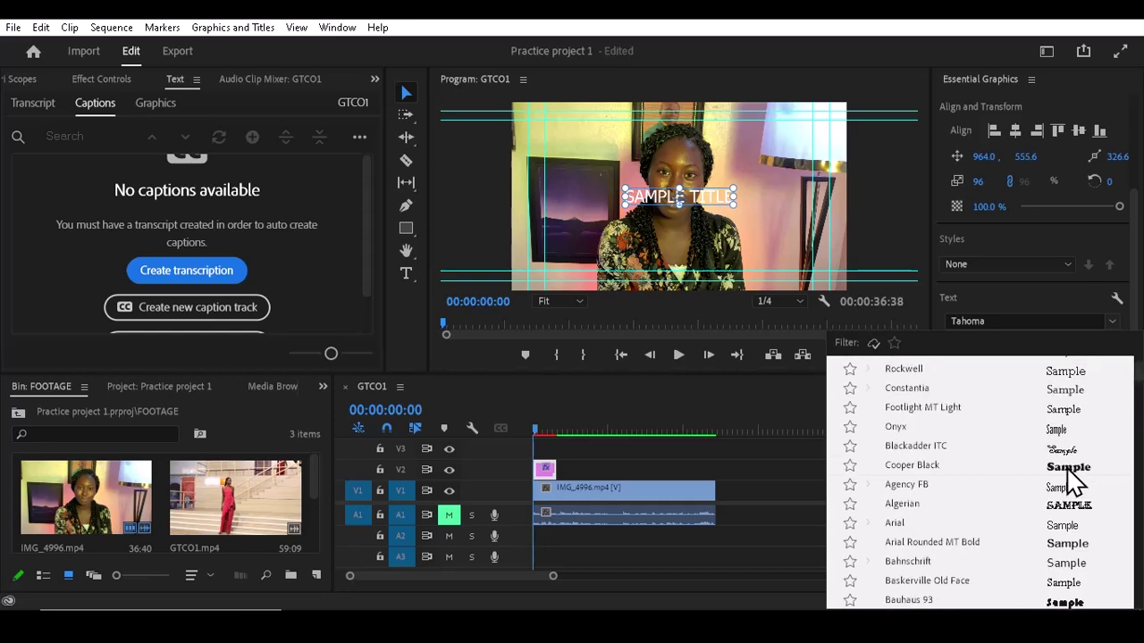
pyautogui.click(1073, 480)
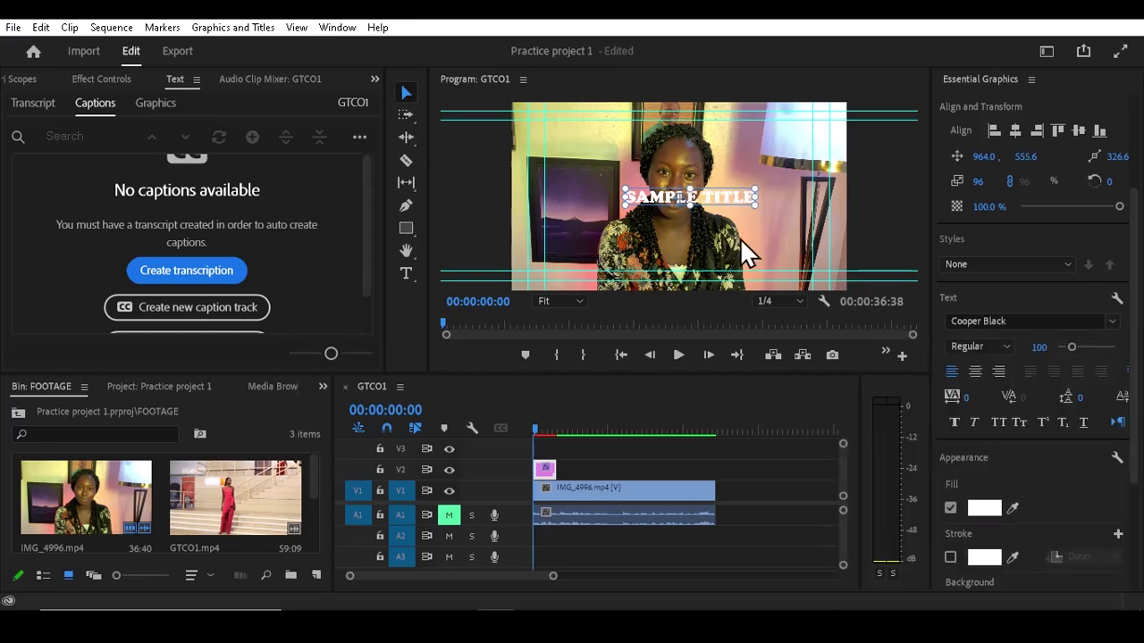
pyautogui.moveTo(717, 204); pyautogui.dragTo(698, 200)
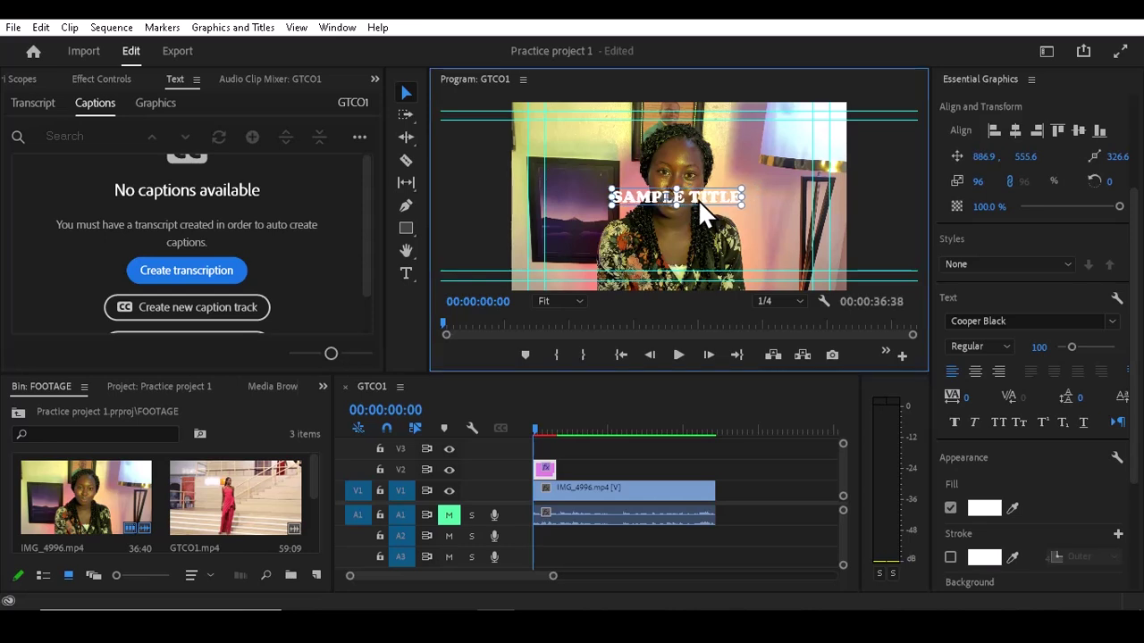
# - Try Copperplate Gothic Bold as the title's font and check which font styles it offers
pyautogui.click(1009, 345)
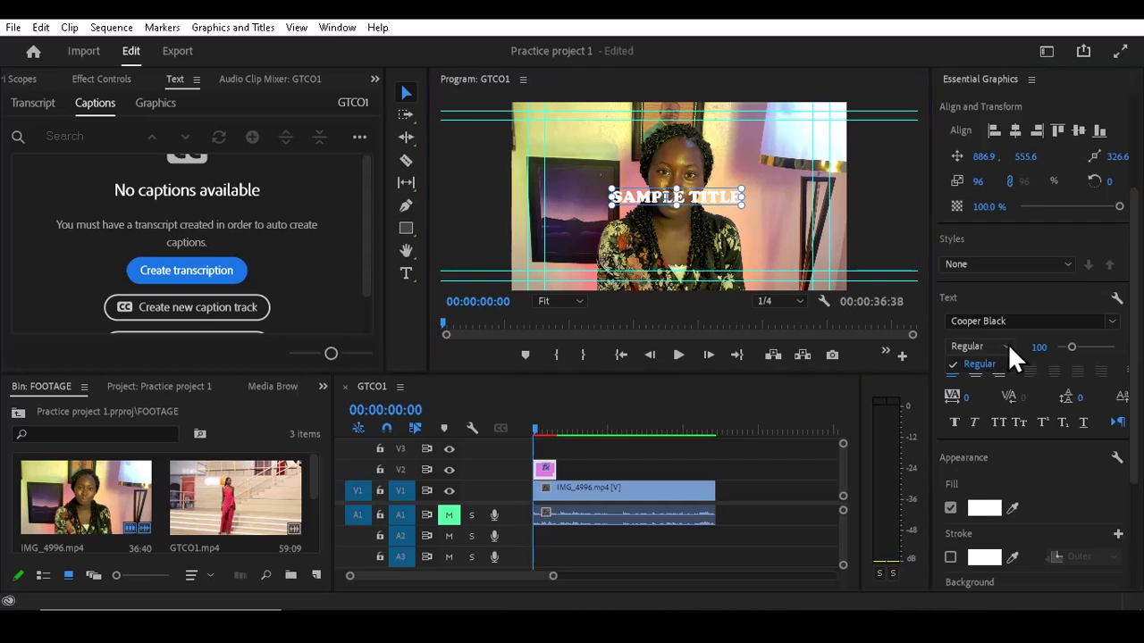
pyautogui.click(1117, 329)
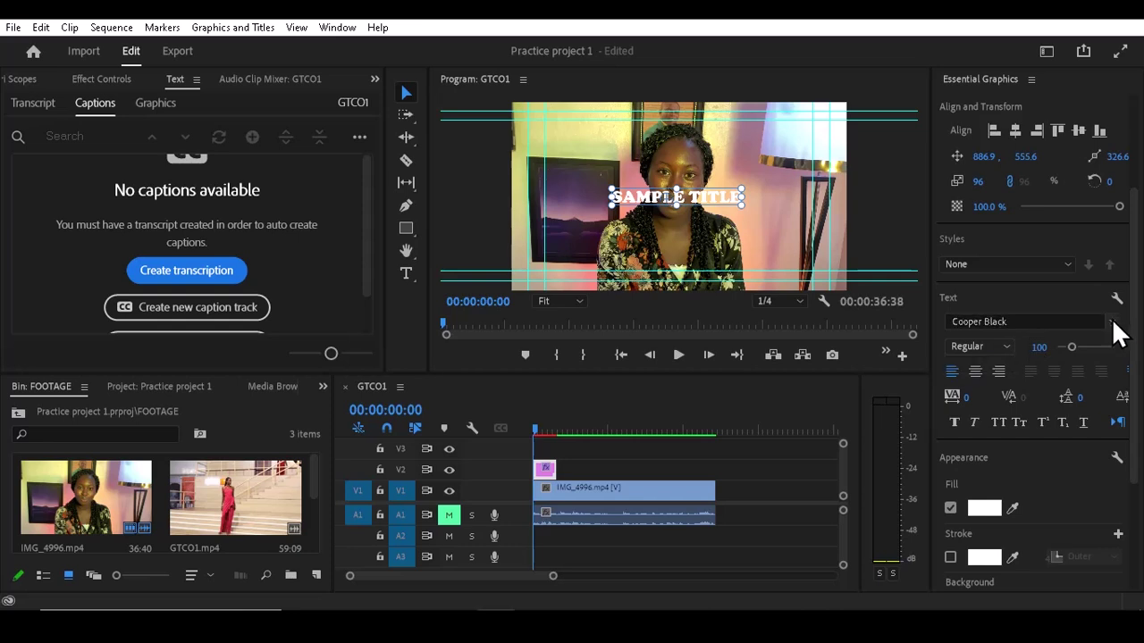
pyautogui.click(1114, 322)
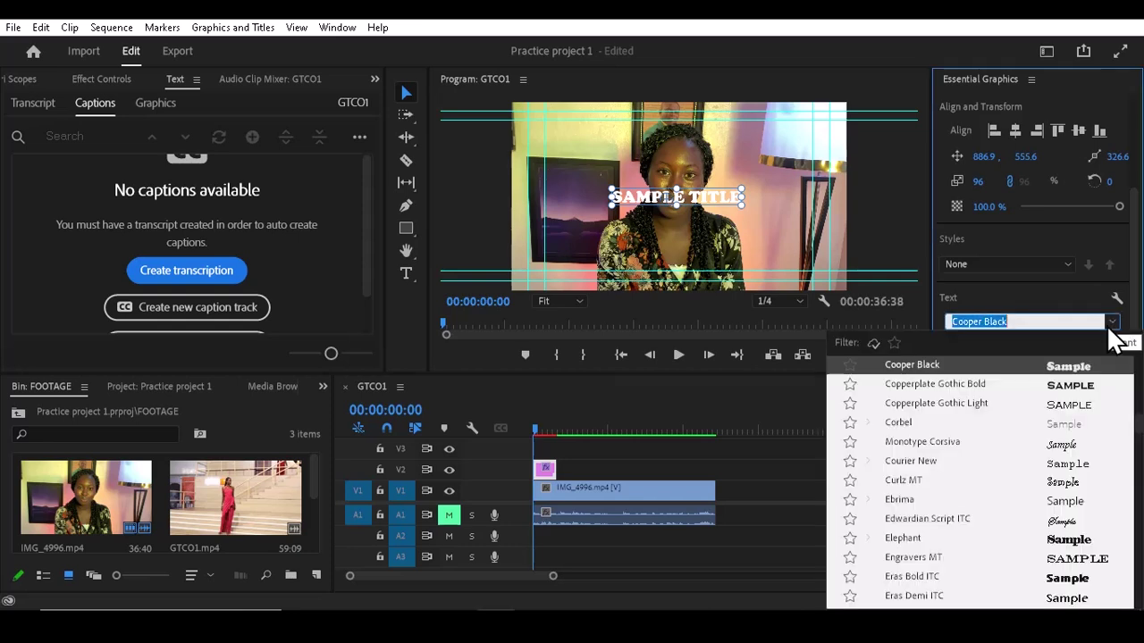
pyautogui.click(1068, 385)
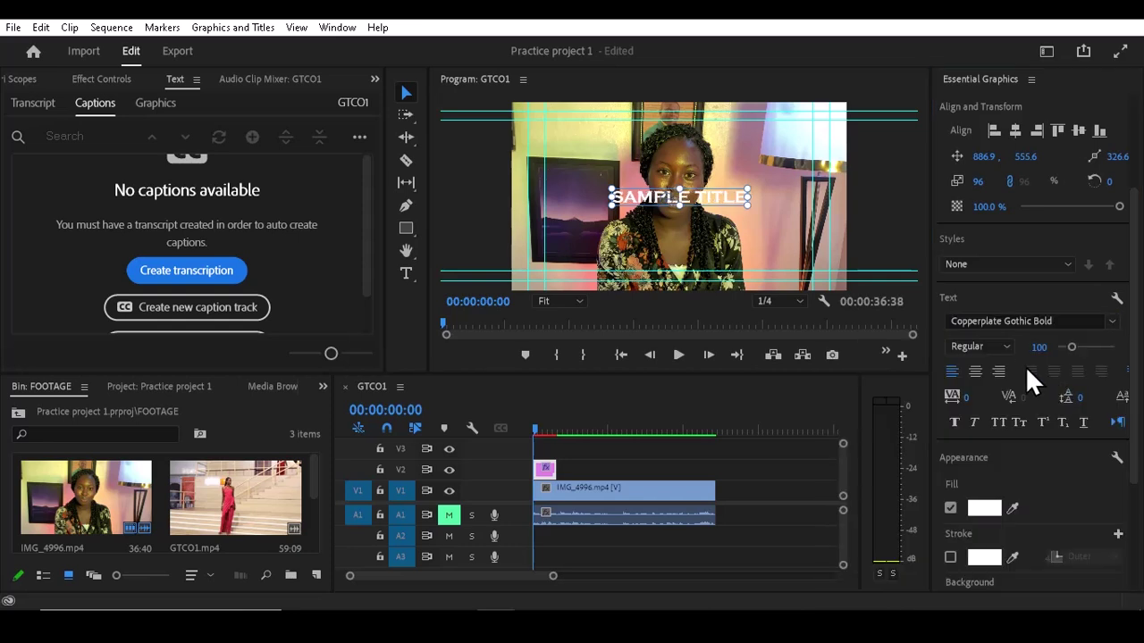
pyautogui.click(1009, 345)
pyautogui.click(1009, 344)
# - Find the Roboto fonts and set the title to Roboto with the Black Italic style
pyautogui.click(1063, 321)
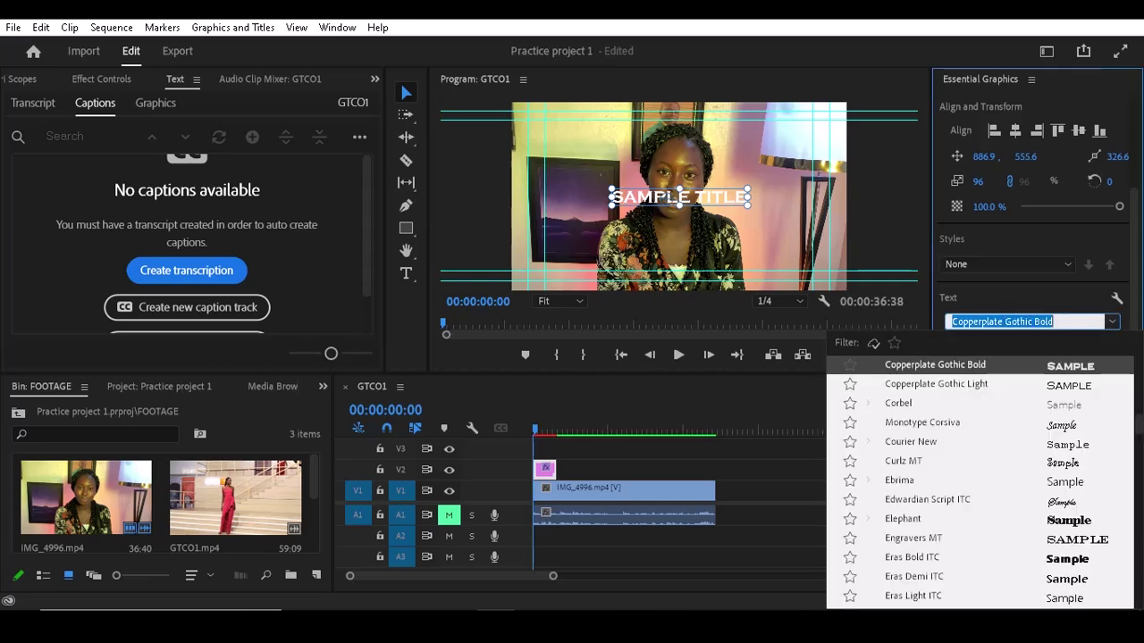
pyautogui.write('ROBO')
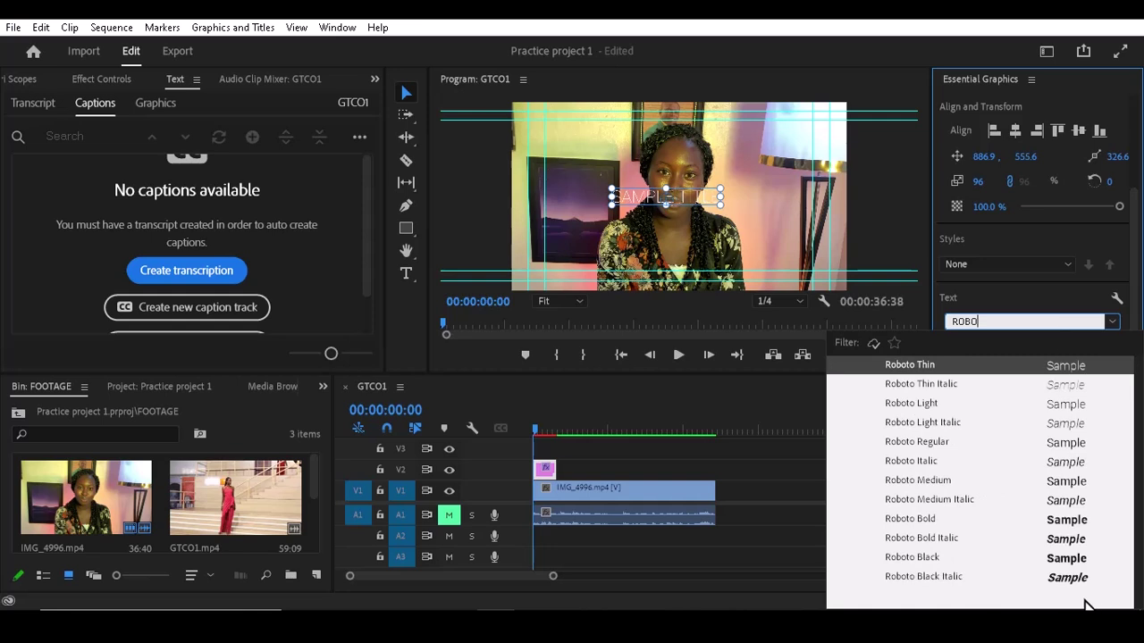
pyautogui.click(1062, 561)
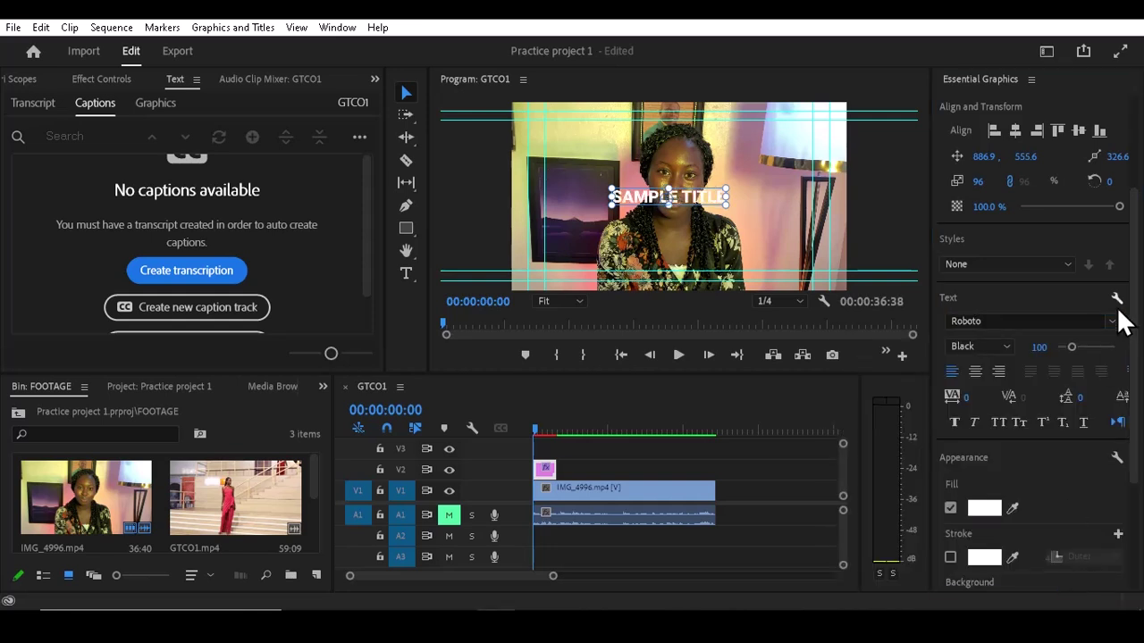
pyautogui.click(1003, 349)
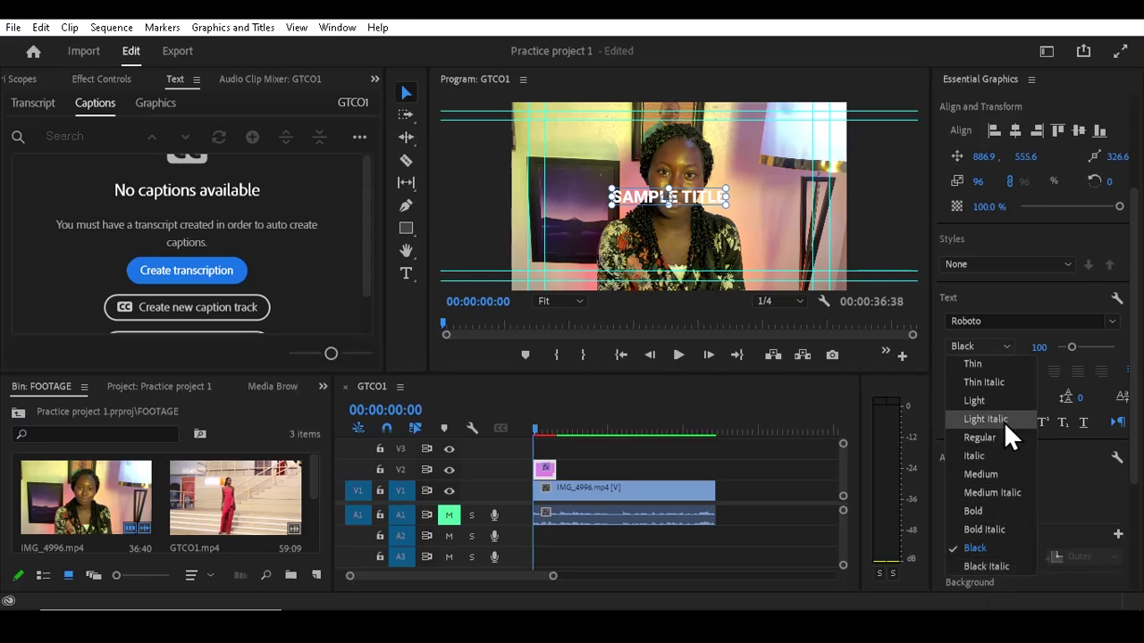
pyautogui.click(992, 563)
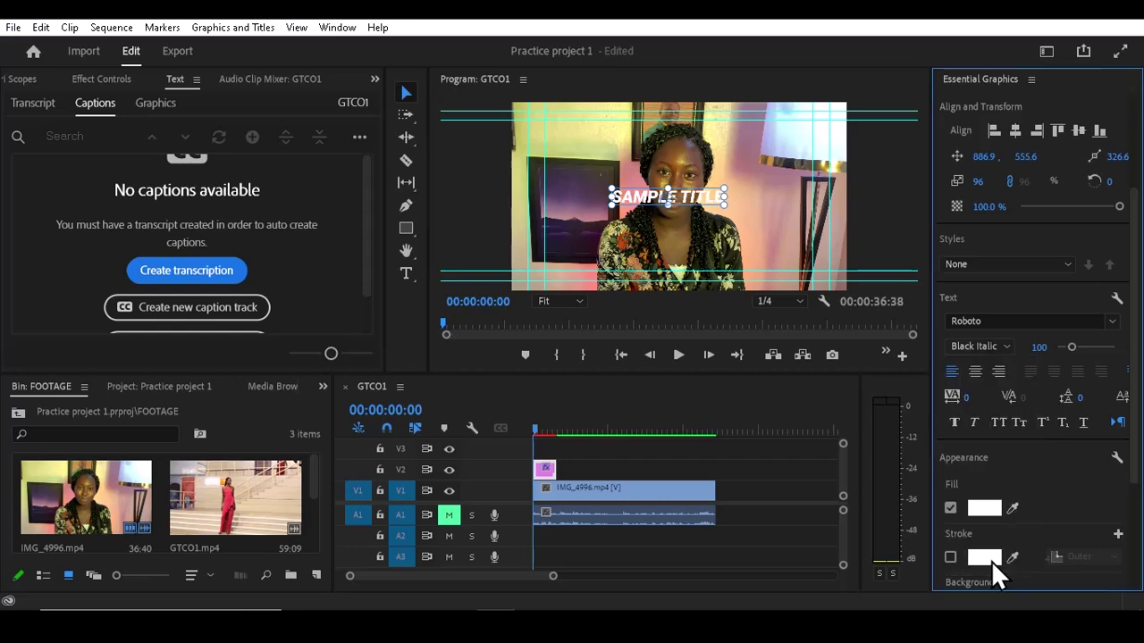
# - Change the title's font style to Bold and turn on Faux Bold
pyautogui.click(980, 349)
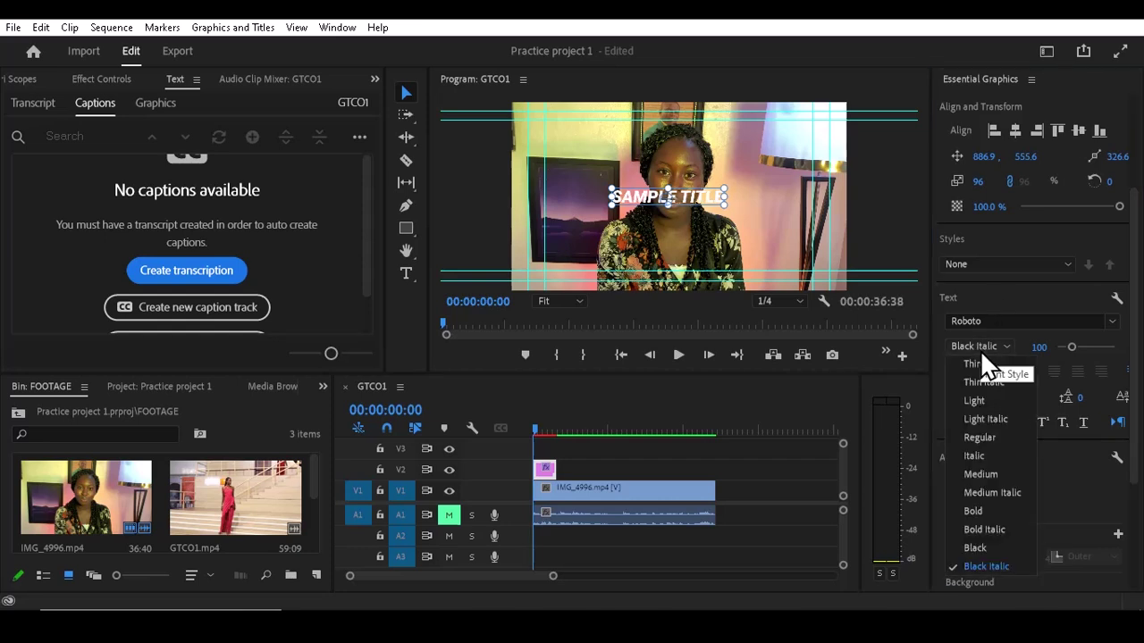
pyautogui.click(980, 512)
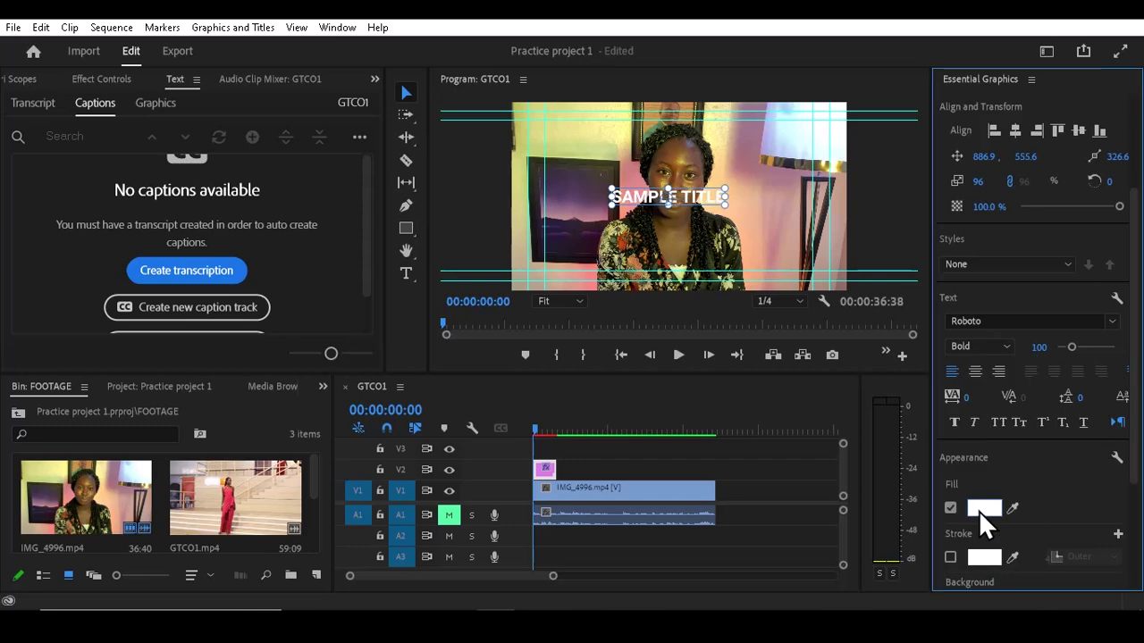
pyautogui.click(954, 424)
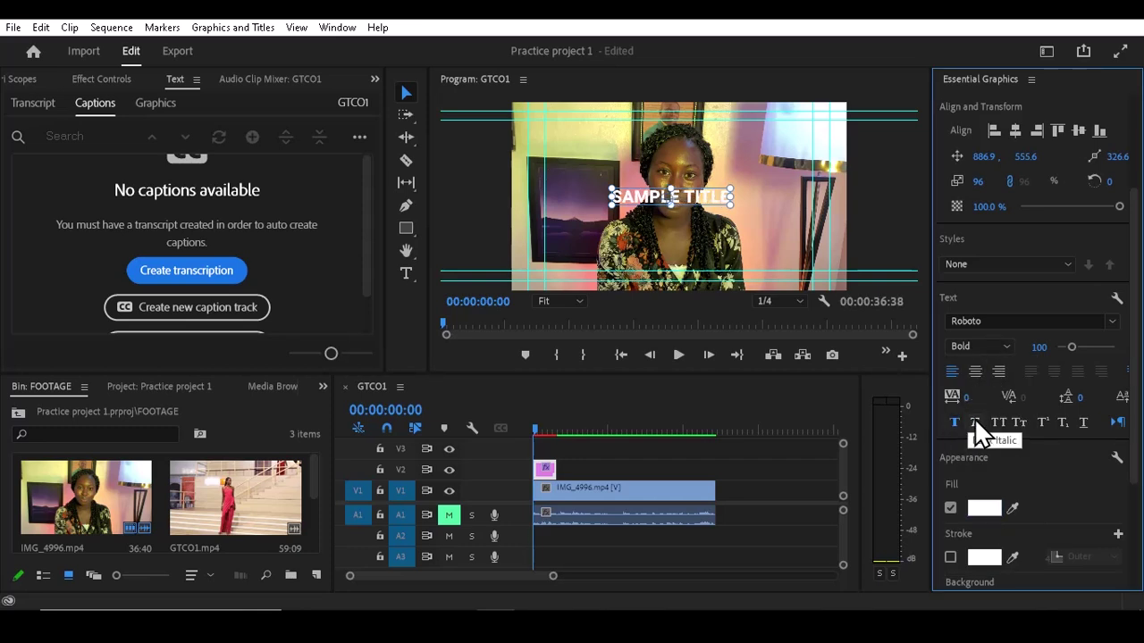
# - Try Faux Italic on the title and switch it back off
pyautogui.click(974, 422)
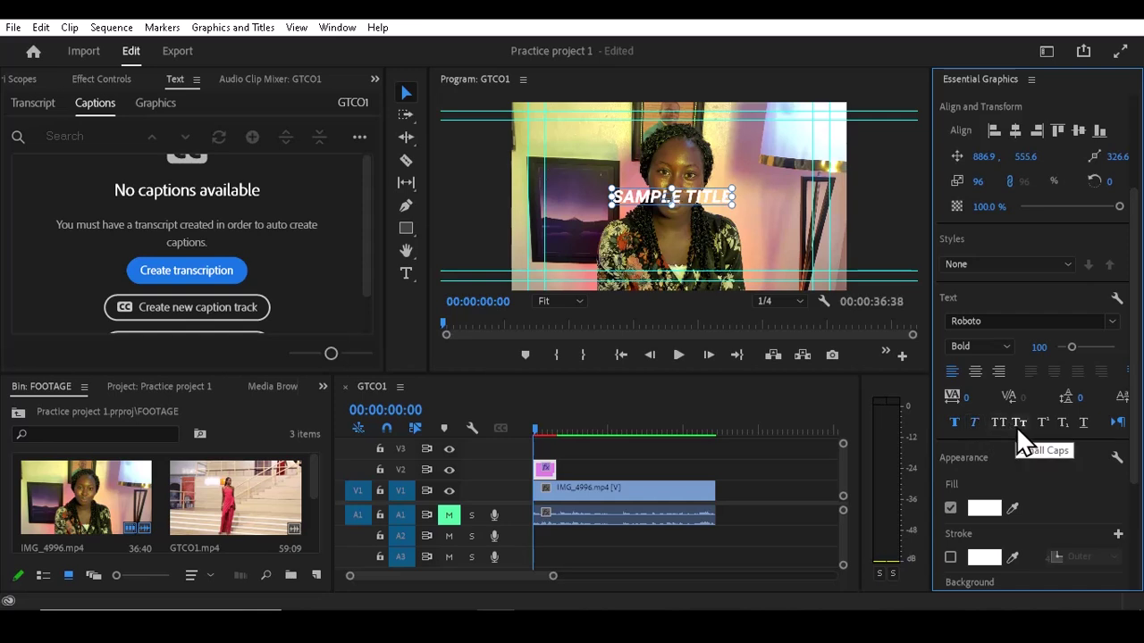
pyautogui.click(974, 422)
# - Set the title's font size to 150 and centre the text horizontally in the frame
pyautogui.moveTo(1072, 347); pyautogui.dragTo(1091, 349)
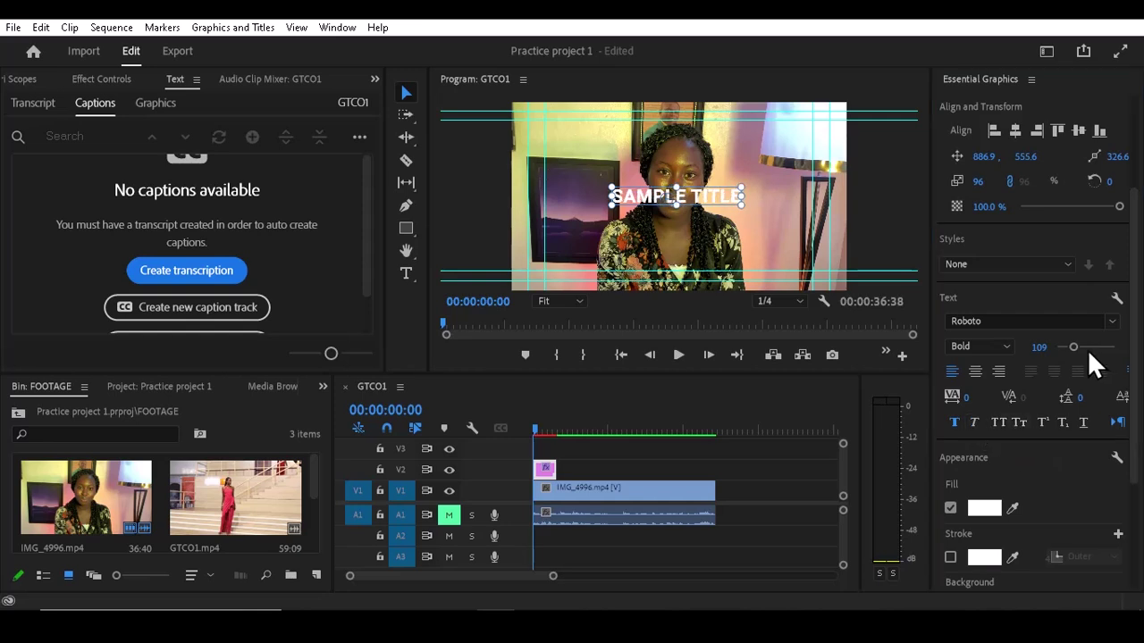
pyautogui.click(1073, 344)
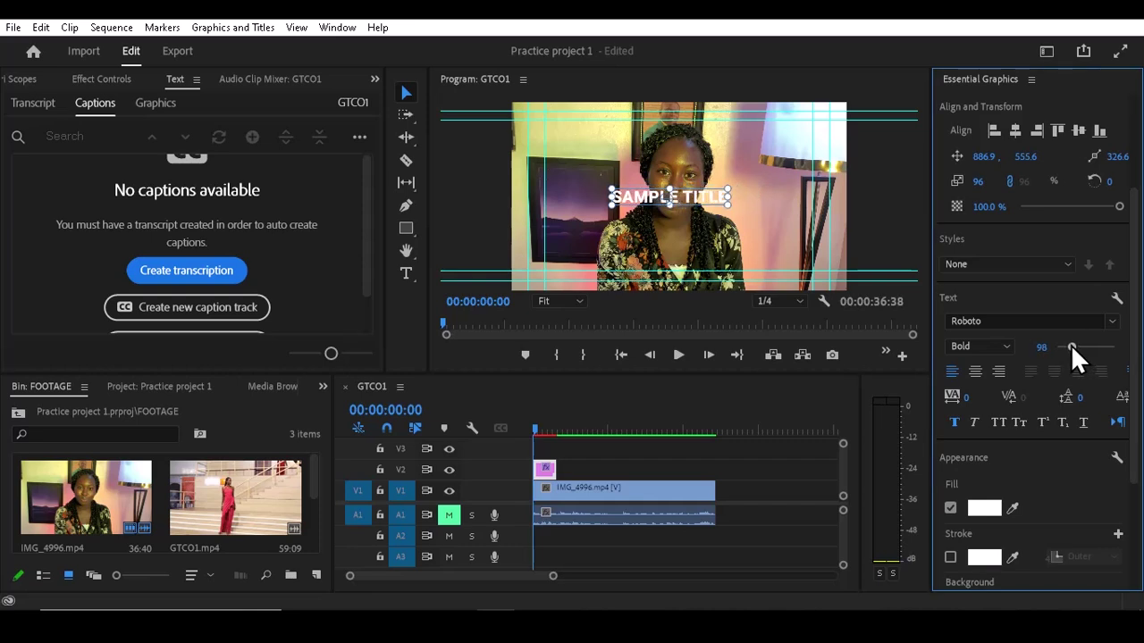
pyautogui.moveTo(1071, 344); pyautogui.dragTo(1078, 346)
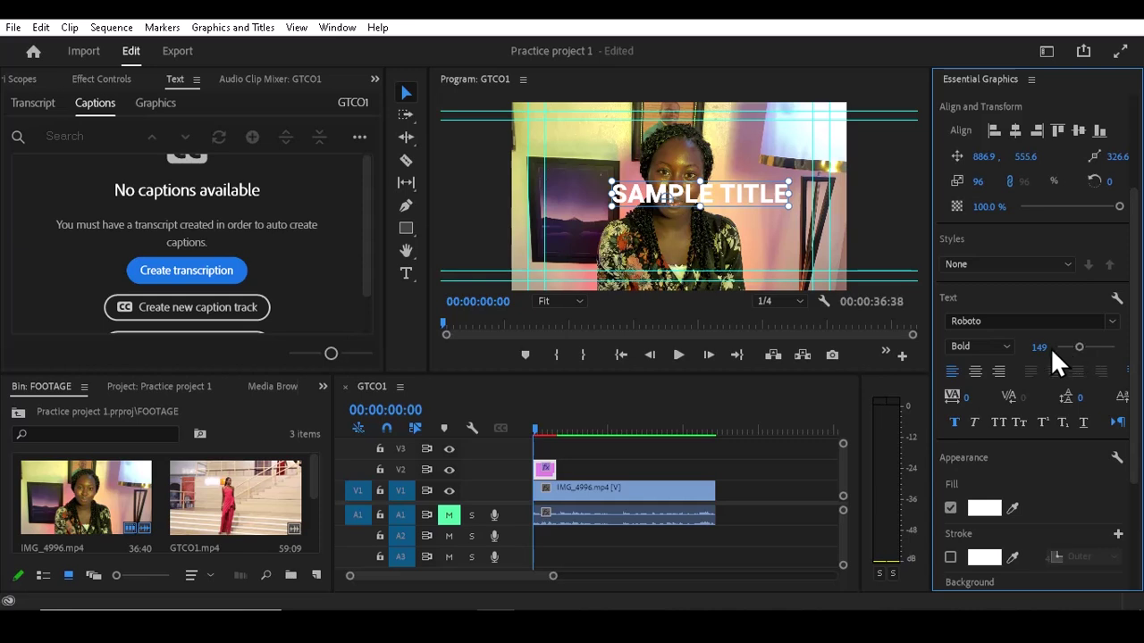
pyautogui.click(1037, 347)
pyautogui.write('150')
pyautogui.press('Return')
pyautogui.click(1020, 134)
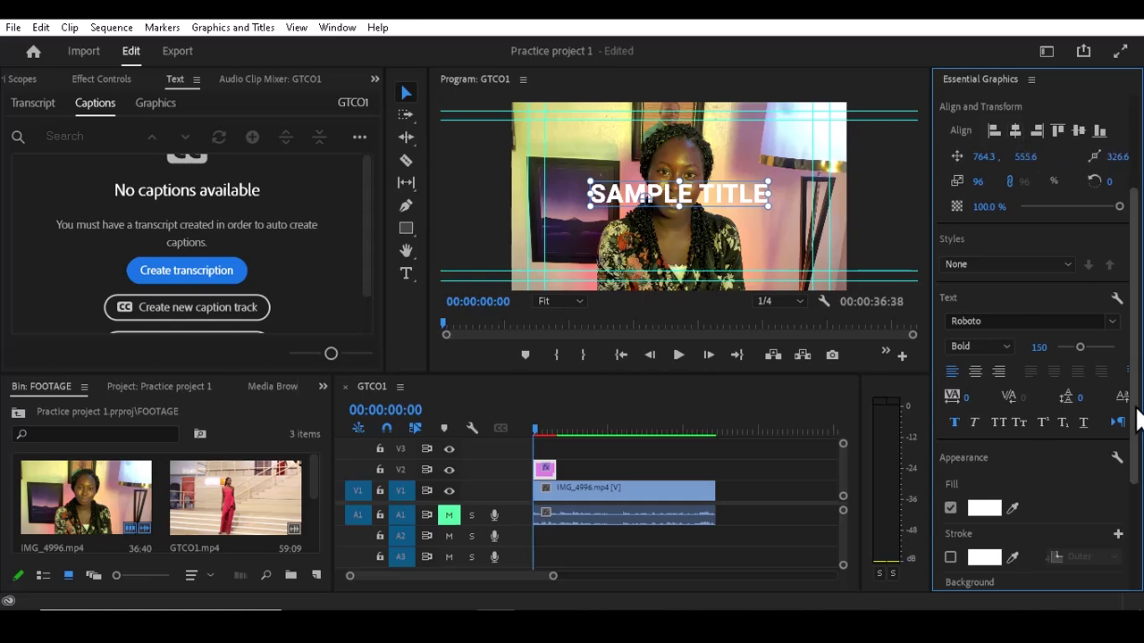
# - Try a wider tracking on the title text and undo the change
pyautogui.scroll(-2, 1137, 422)
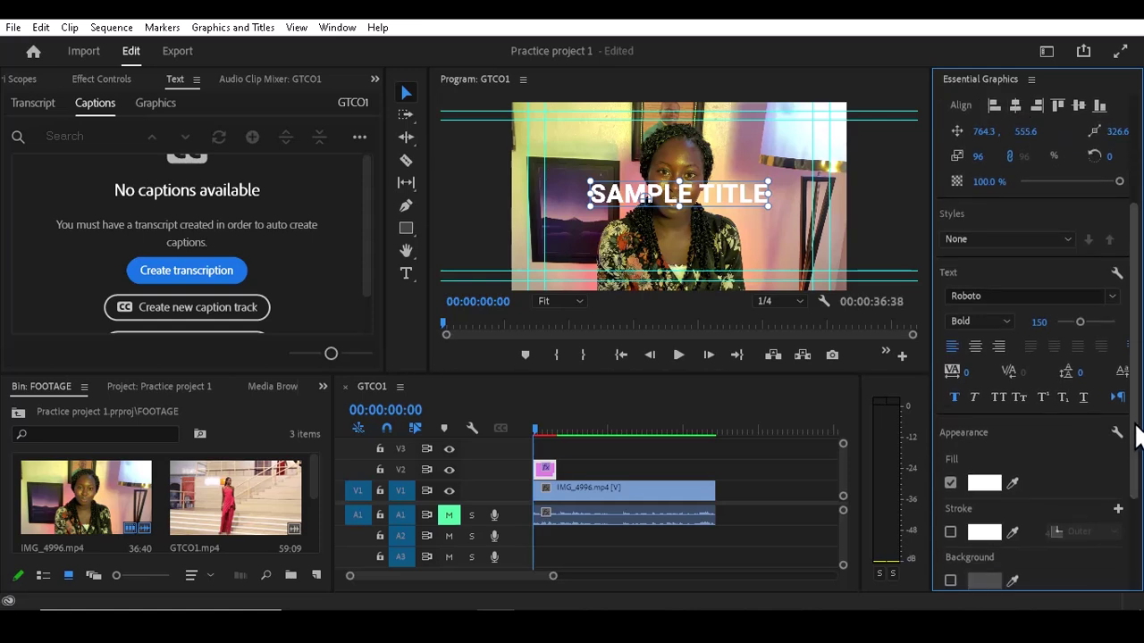
pyautogui.scroll(-1, 1137, 438)
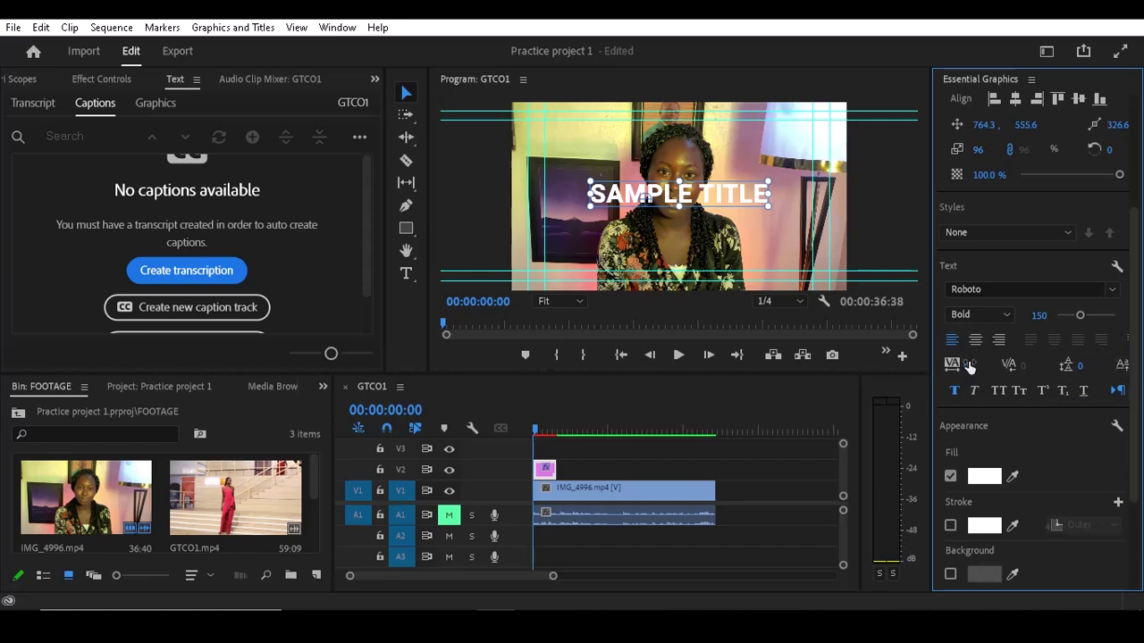
pyautogui.moveTo(966, 365); pyautogui.dragTo(1077, 366)
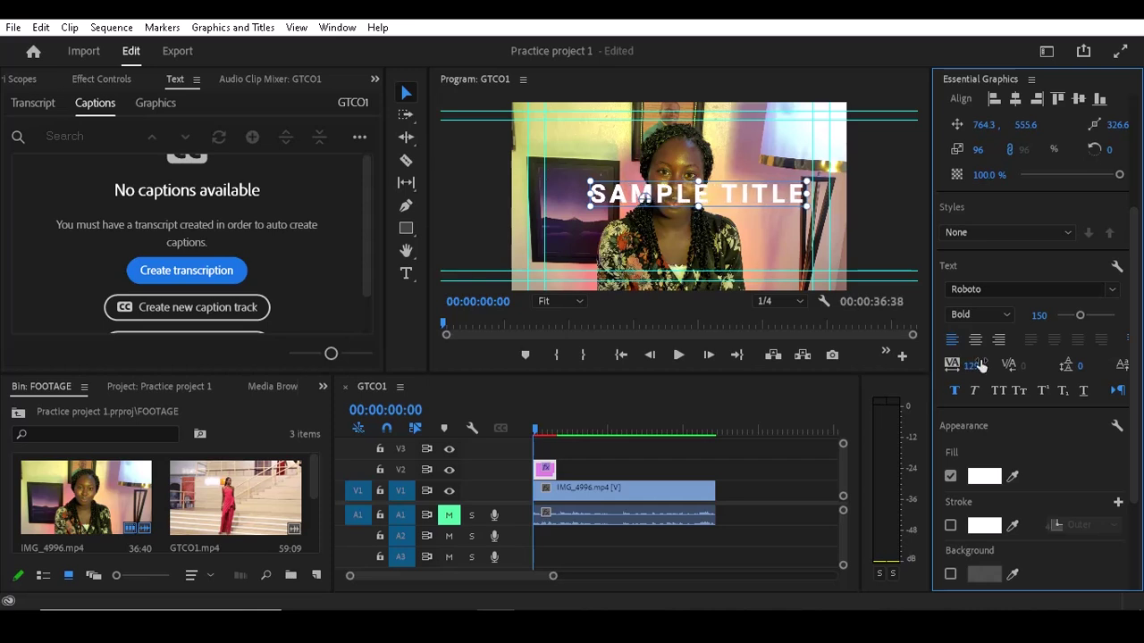
pyautogui.hotkey('ctrl', 'z')
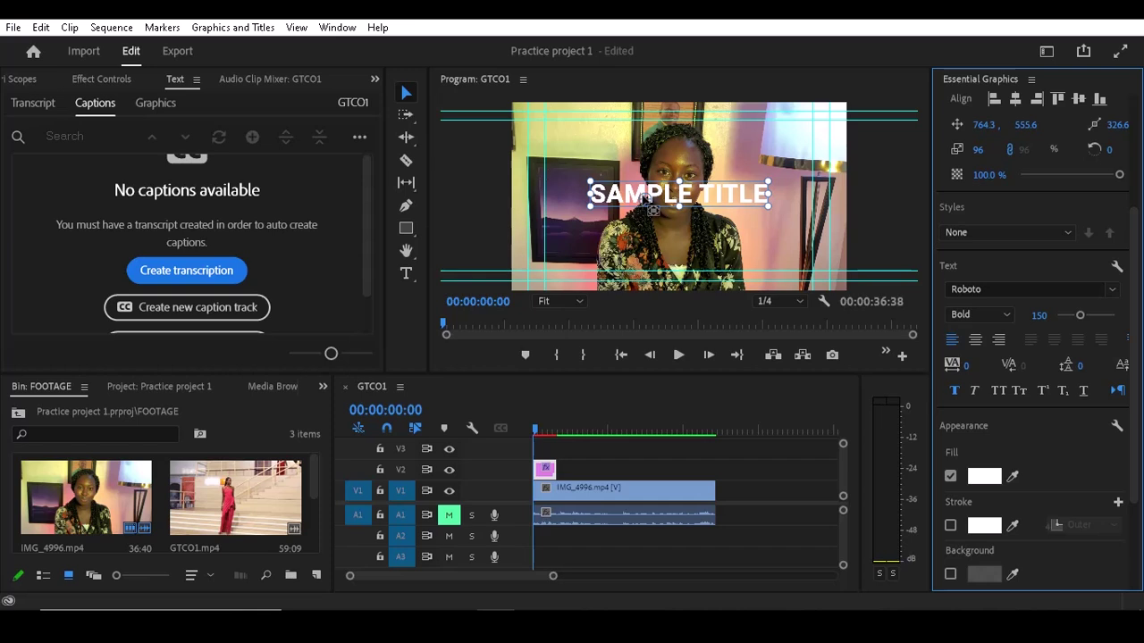
# - Move the title's anchor point to the middle of the text and set its tracking to 59, leaving leading at 0
pyautogui.moveTo(656, 213); pyautogui.dragTo(686, 207)
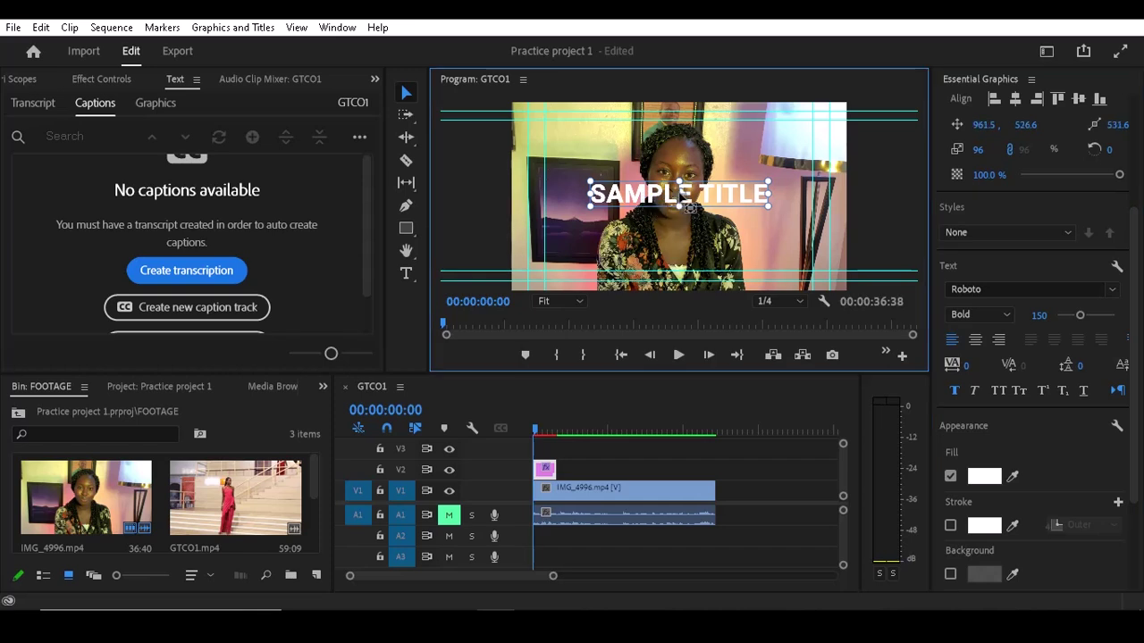
pyautogui.moveTo(975, 361); pyautogui.dragTo(1090, 372)
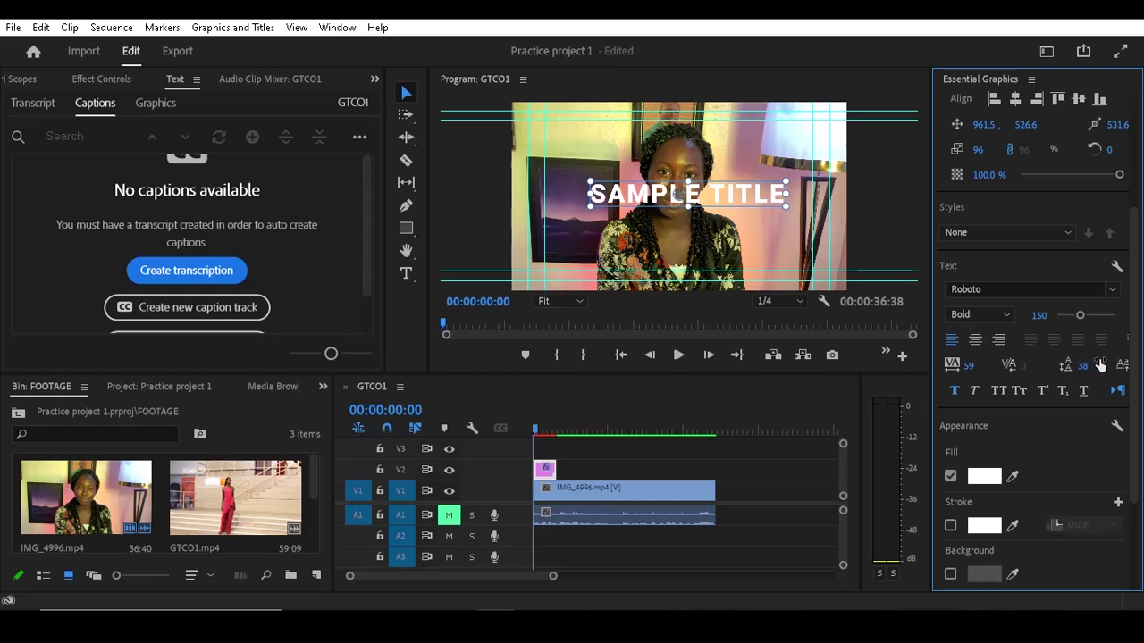
pyautogui.moveTo(983, 365); pyautogui.dragTo(976, 371)
pyautogui.hotkey('ctrl', 'z')
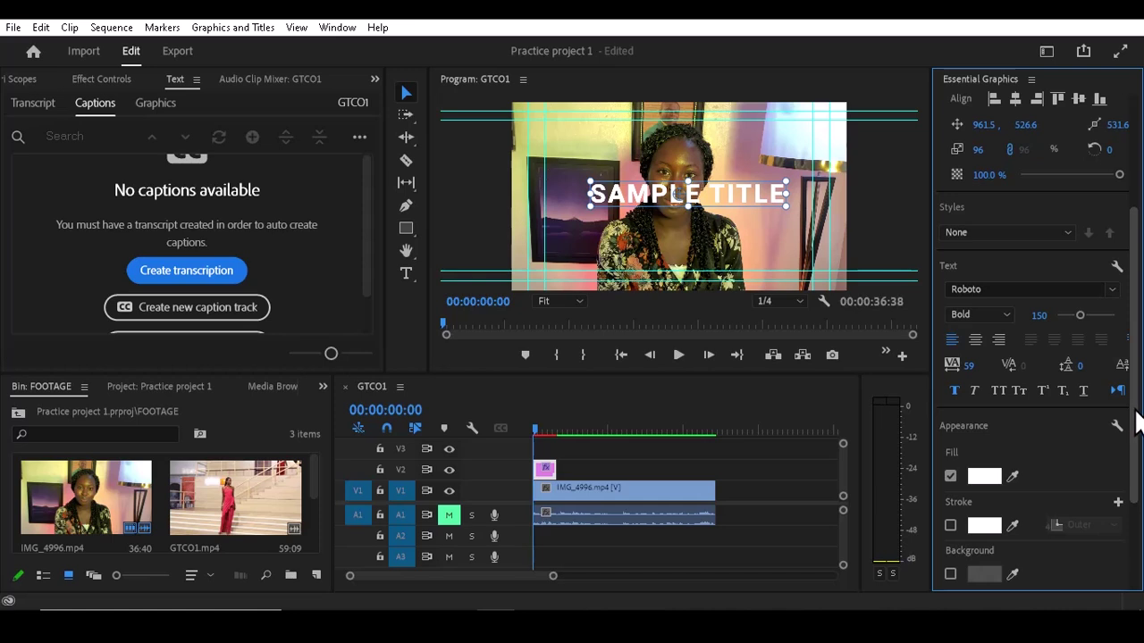
# - Change the title's fill colour to bright yellow, FFEA00
pyautogui.moveTo(1137, 420); pyautogui.dragTo(1140, 485)
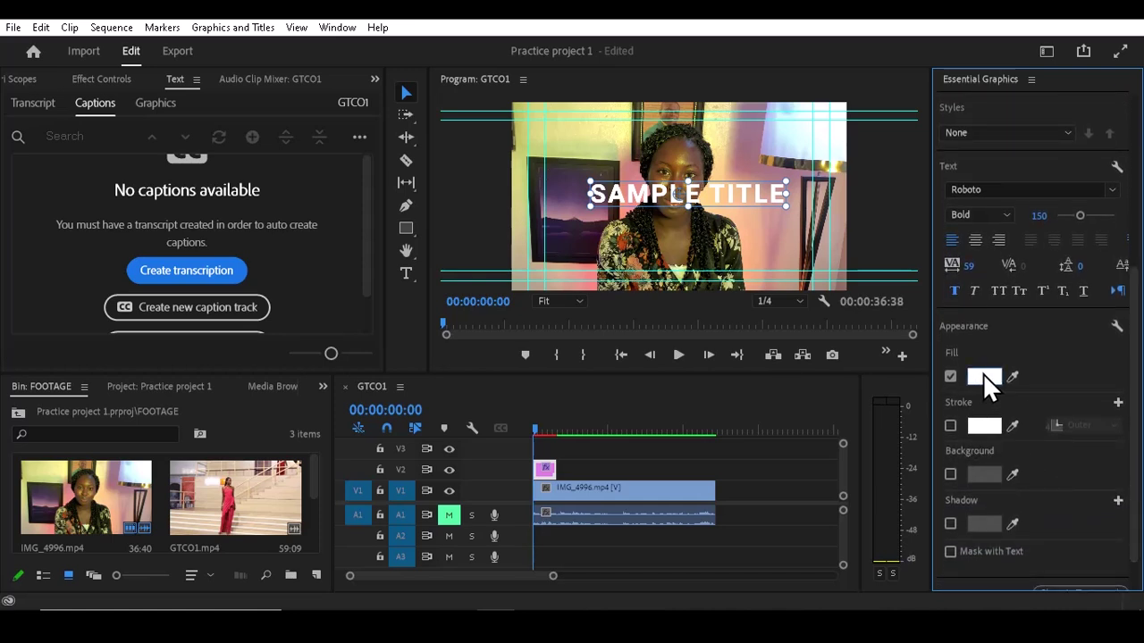
pyautogui.click(984, 376)
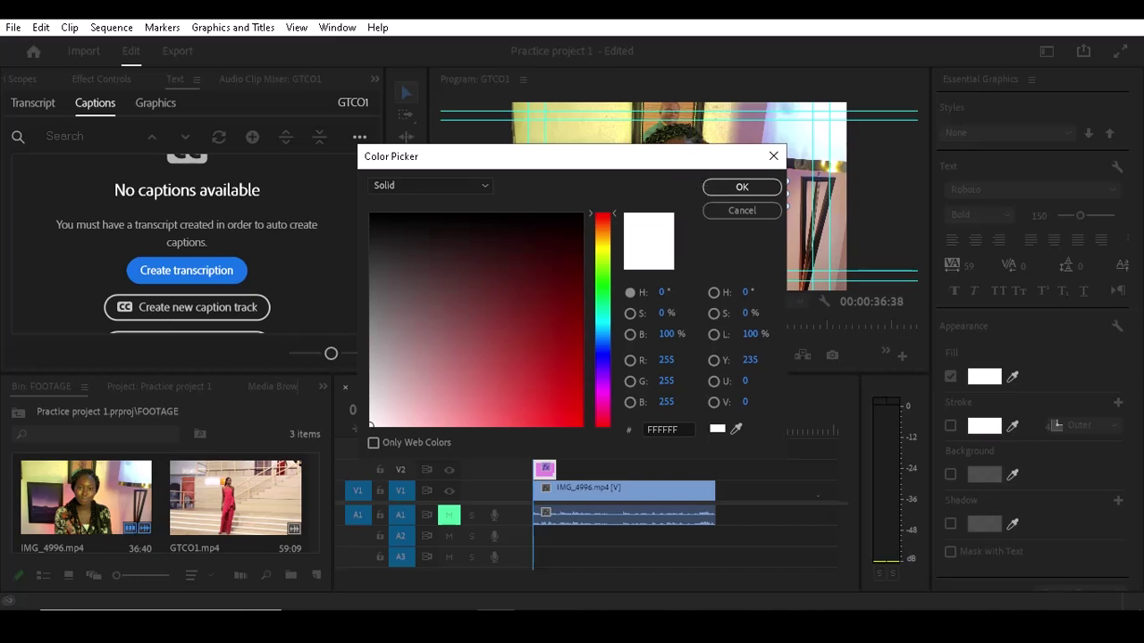
pyautogui.moveTo(762, 236); pyautogui.dragTo(794, 272)
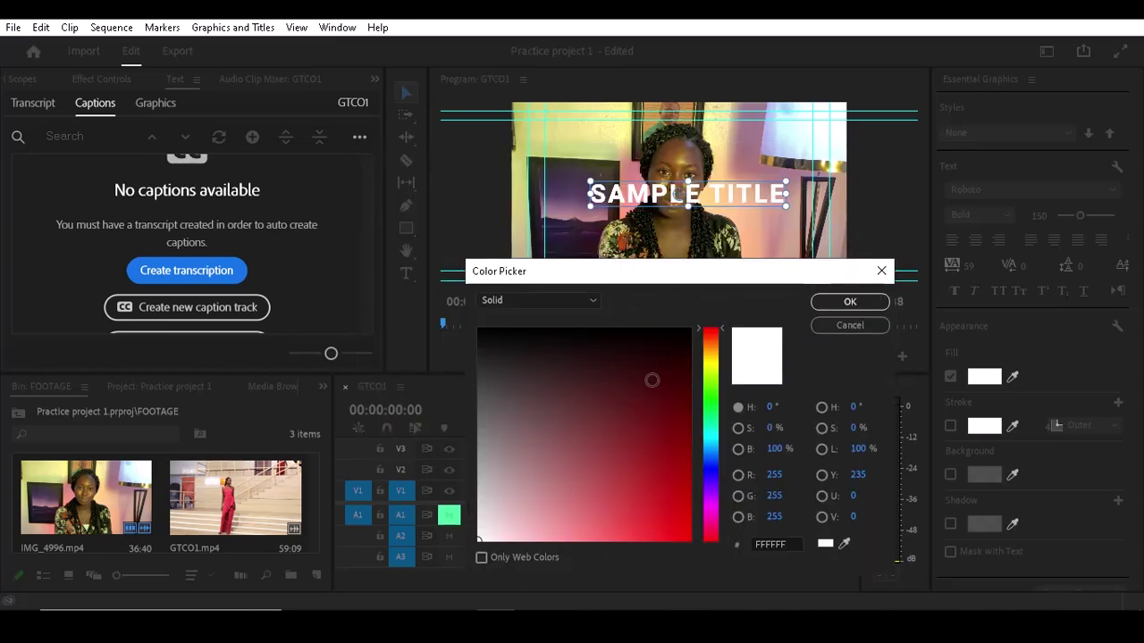
pyautogui.moveTo(659, 377)
pyautogui.mouseDown()
pyautogui.moveTo(717, 368)
pyautogui.moveTo(690, 427)
pyautogui.moveTo(689, 539)
pyautogui.moveTo(689, 392)
pyautogui.mouseUp()
pyautogui.moveTo(710, 353)
pyautogui.mouseDown()
pyautogui.moveTo(712, 371)
pyautogui.moveTo(711, 361)
pyautogui.mouseUp()
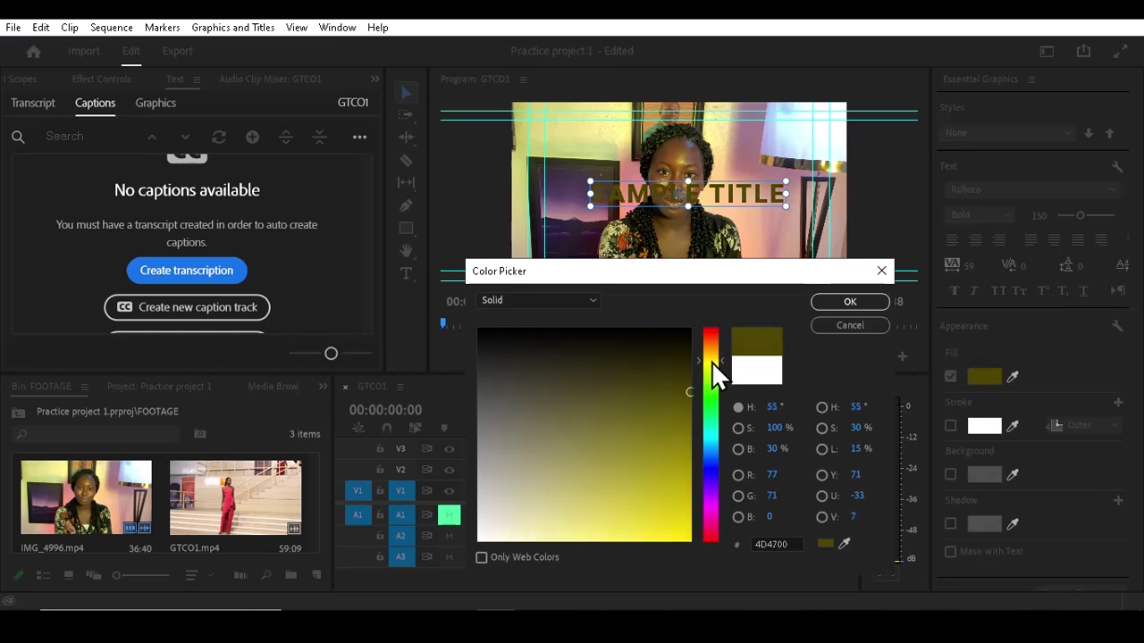
pyautogui.moveTo(679, 474)
pyautogui.mouseDown()
pyautogui.moveTo(670, 511)
pyautogui.moveTo(709, 577)
pyautogui.mouseUp()
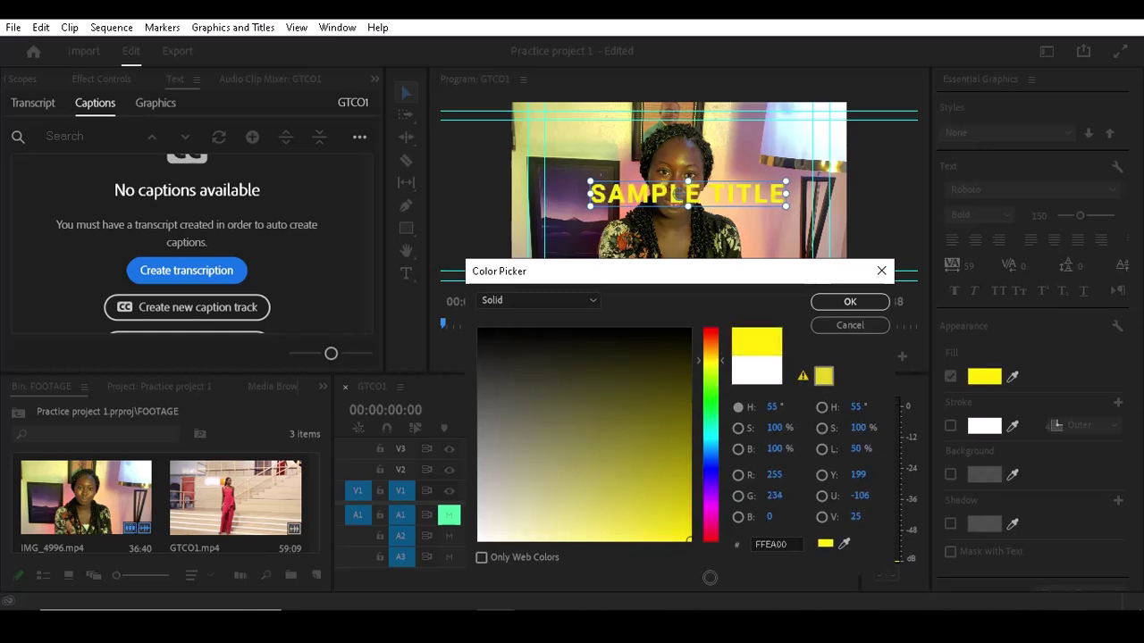
pyautogui.click(848, 304)
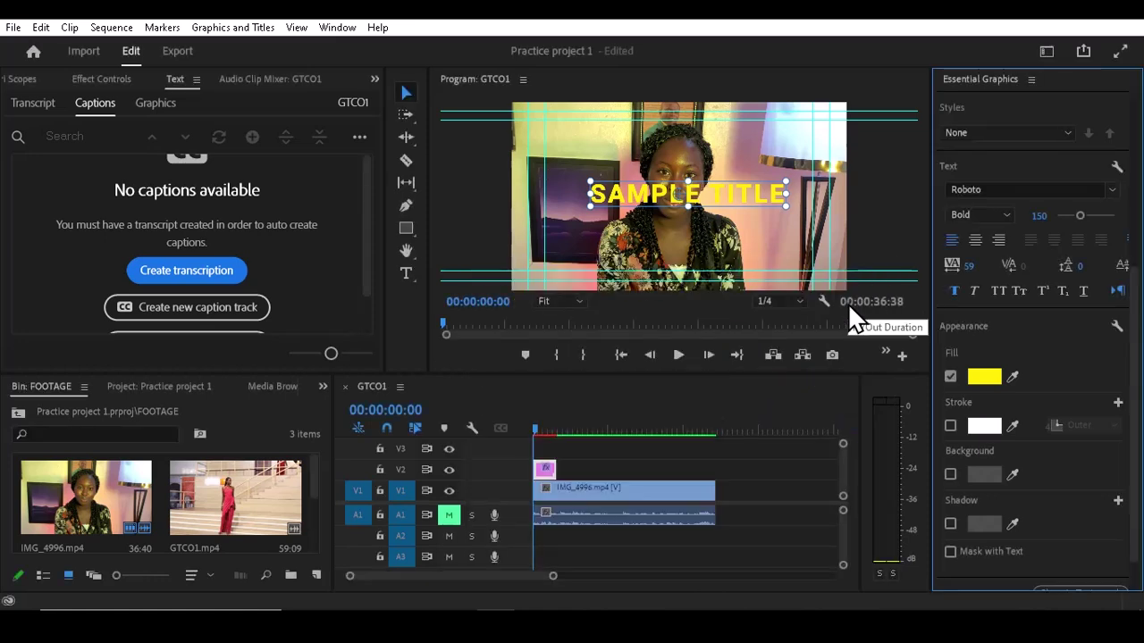
# - Try the Bold Italic and Black Italic font styles on the title and settle on Black
pyautogui.click(1001, 215)
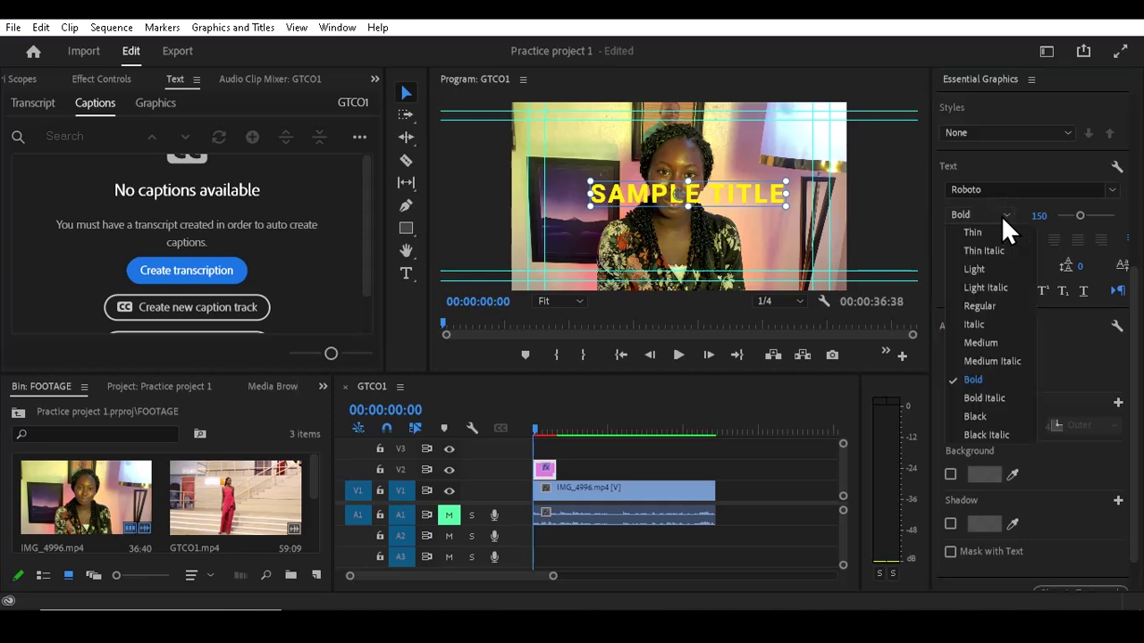
pyautogui.click(987, 397)
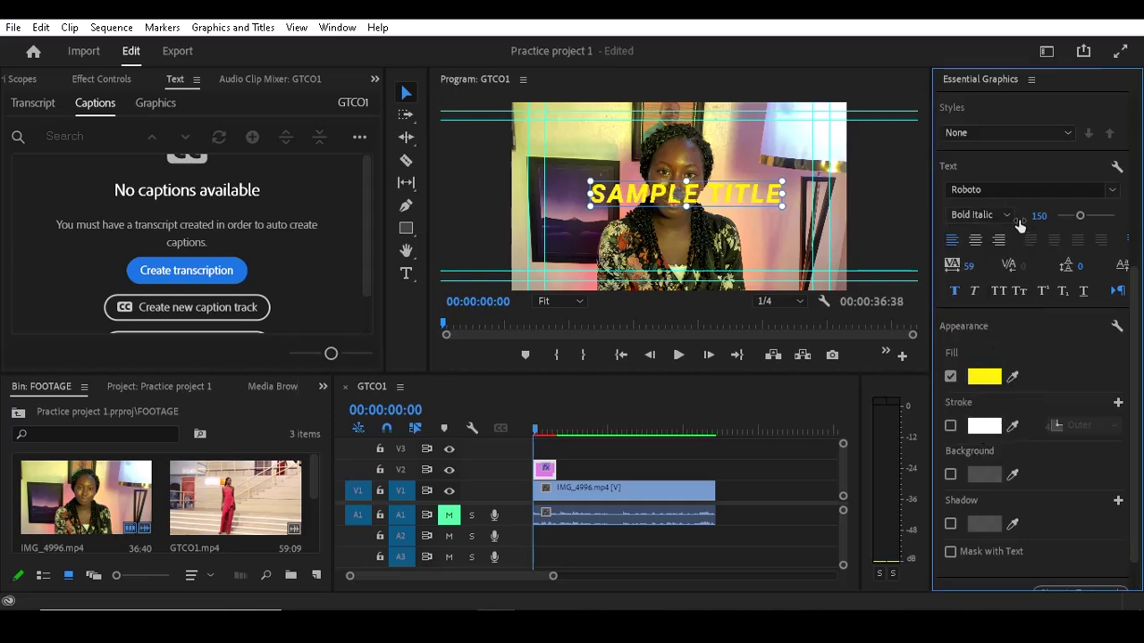
pyautogui.click(1007, 217)
pyautogui.click(990, 433)
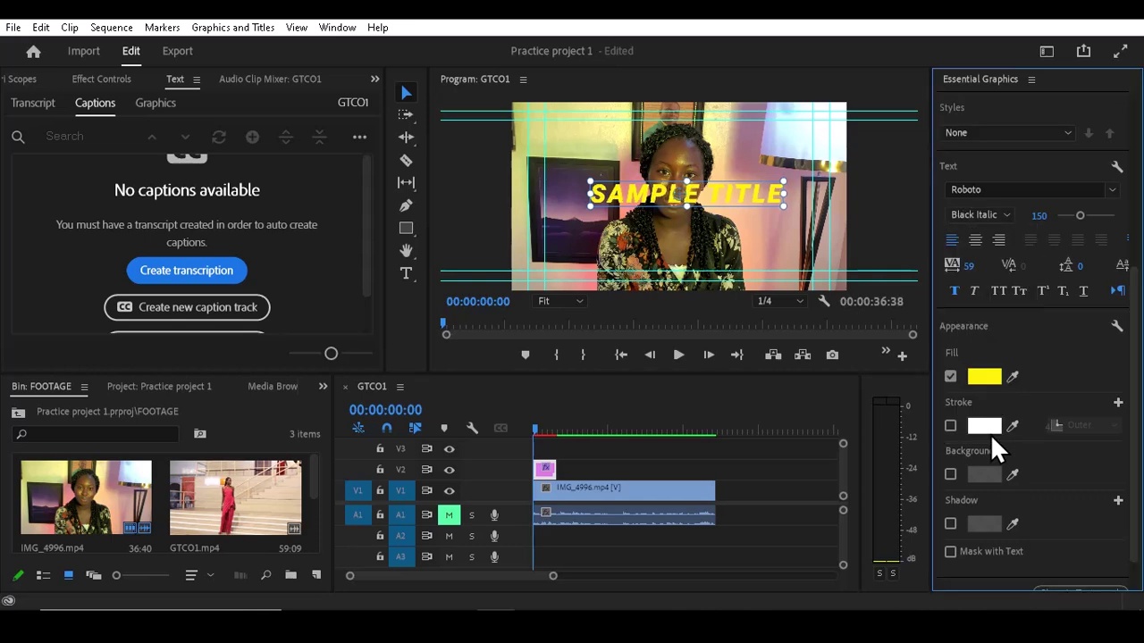
pyautogui.click(993, 213)
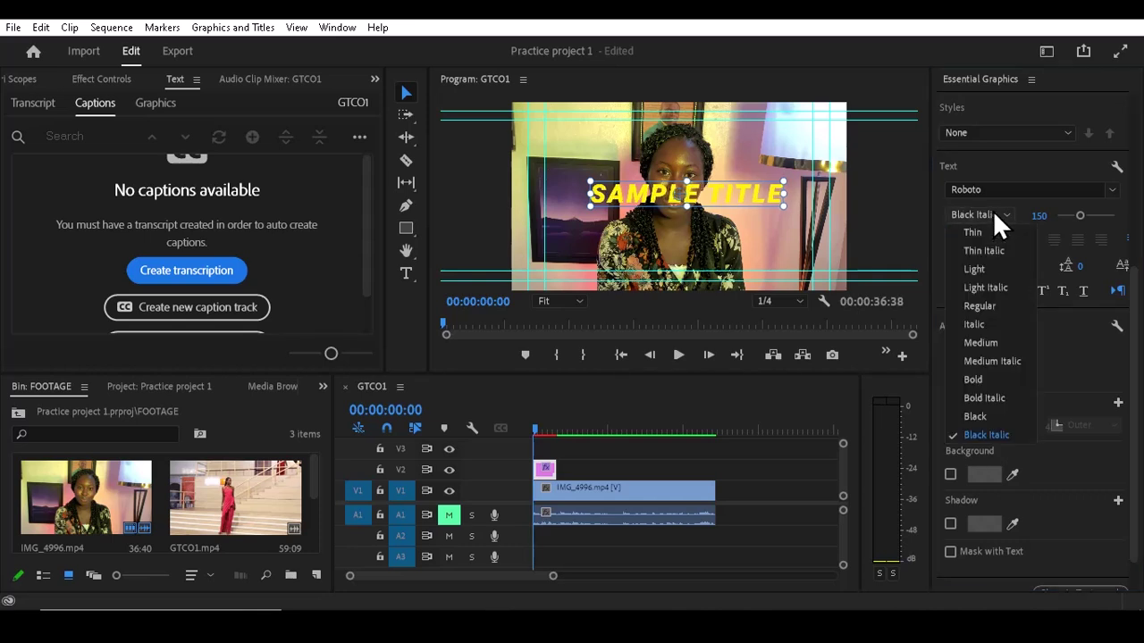
pyautogui.click(981, 413)
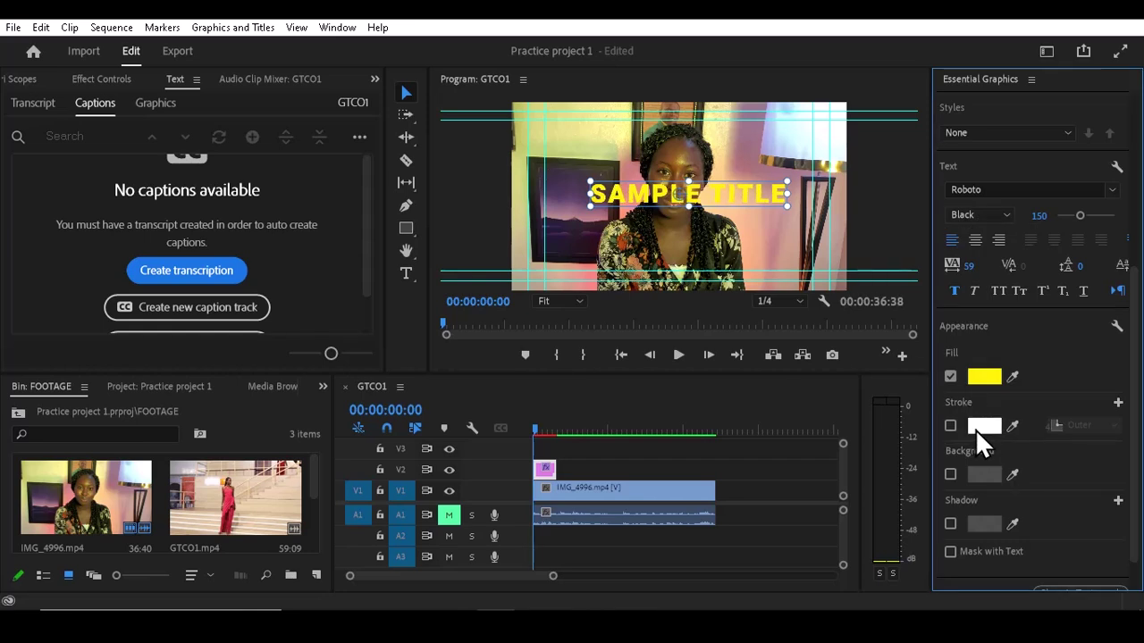
# - Add a white outer stroke to the title and thicken it to about 16
pyautogui.click(950, 426)
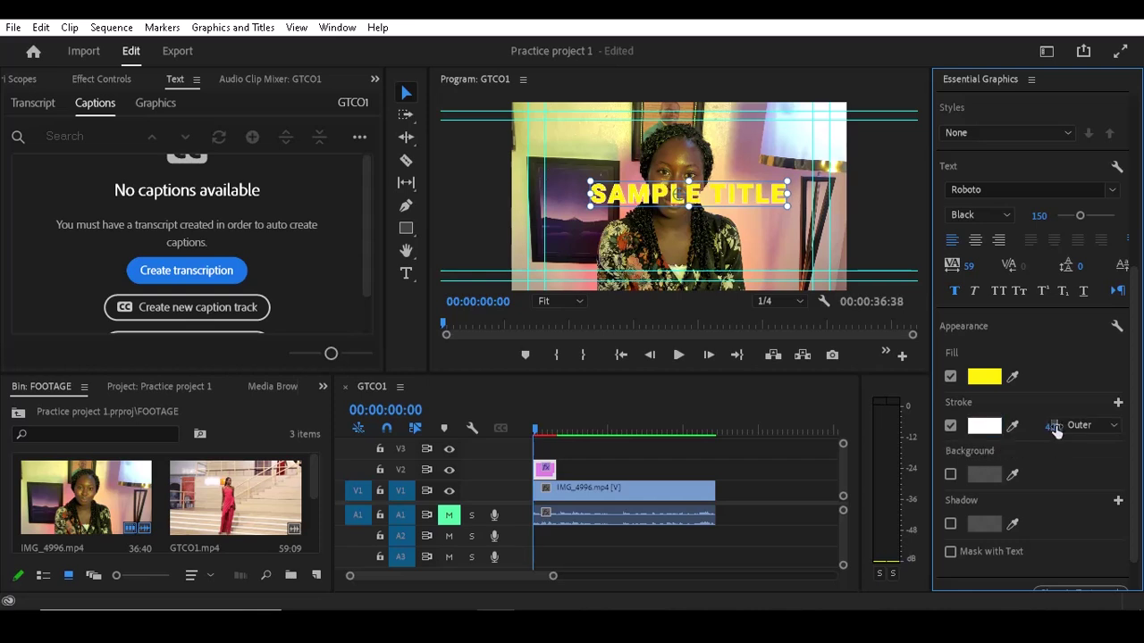
pyautogui.moveTo(1053, 427)
pyautogui.mouseDown()
pyautogui.moveTo(1085, 426)
pyautogui.moveTo(1072, 426)
pyautogui.mouseUp()
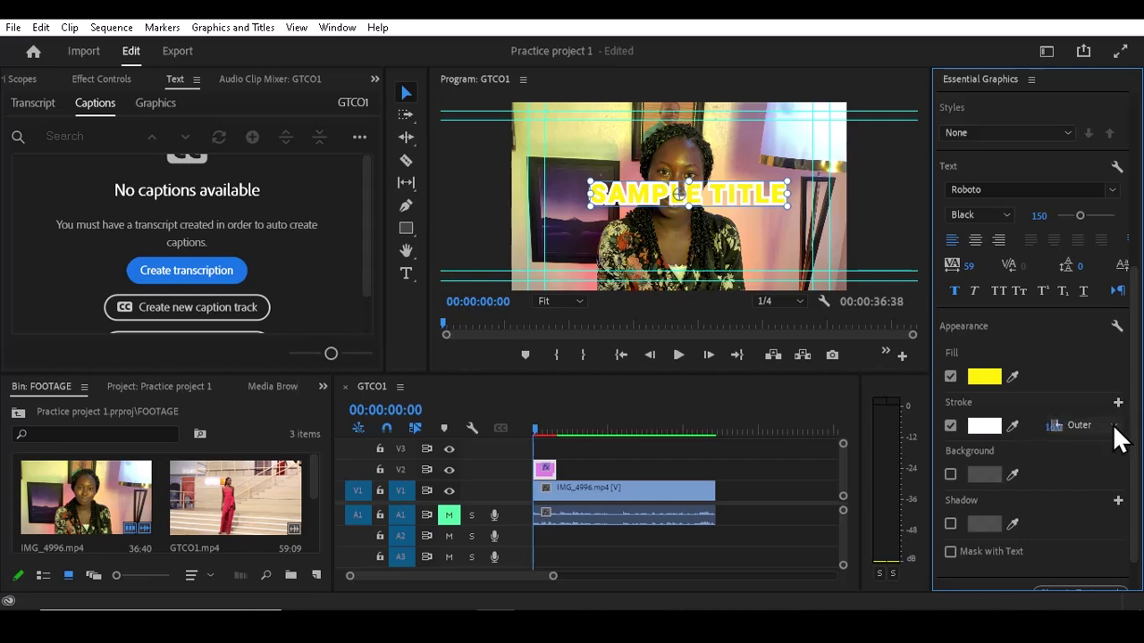
pyautogui.click(1113, 425)
pyautogui.click(1112, 426)
# - Give the title a black background with 81% opacity, a size of 37.8 and a corner radius of 69
pyautogui.click(950, 475)
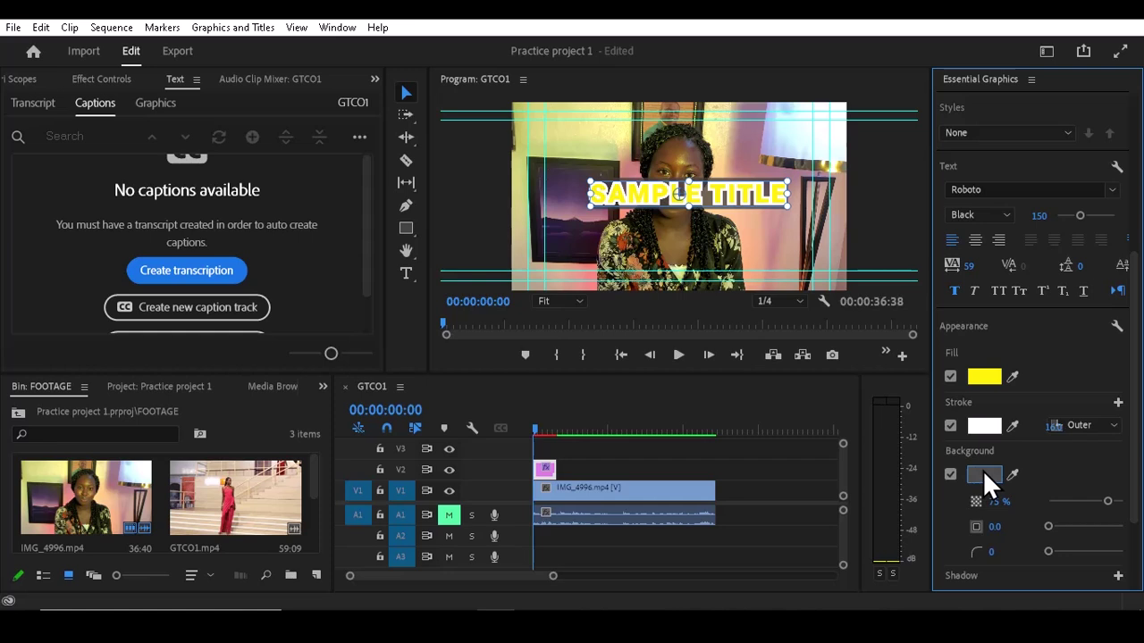
pyautogui.click(983, 472)
pyautogui.click(506, 214)
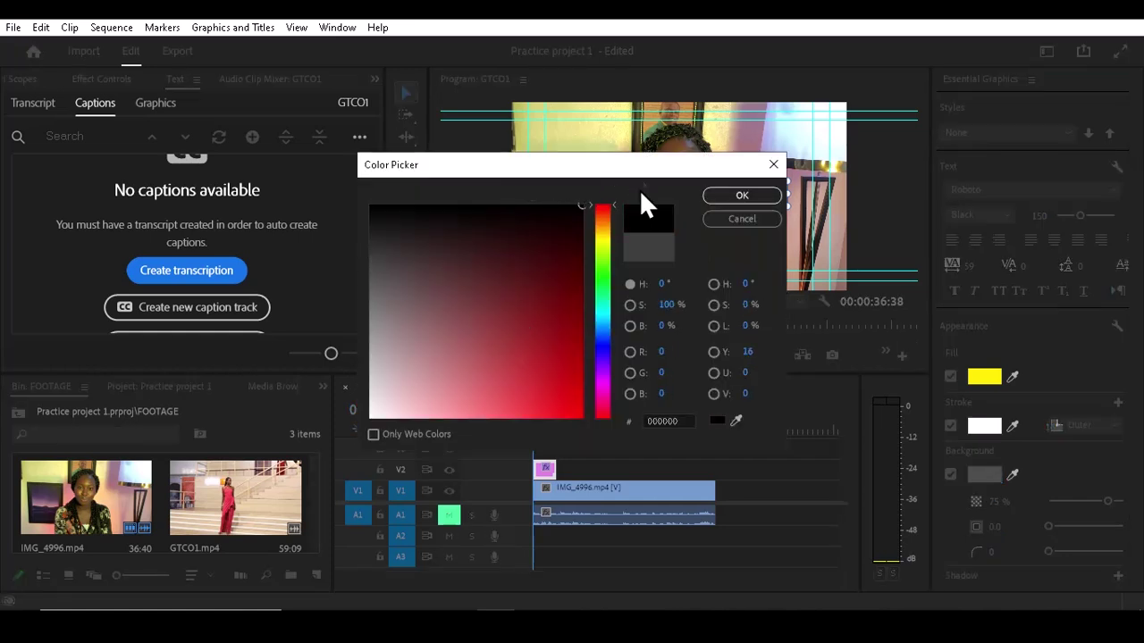
pyautogui.click(742, 195)
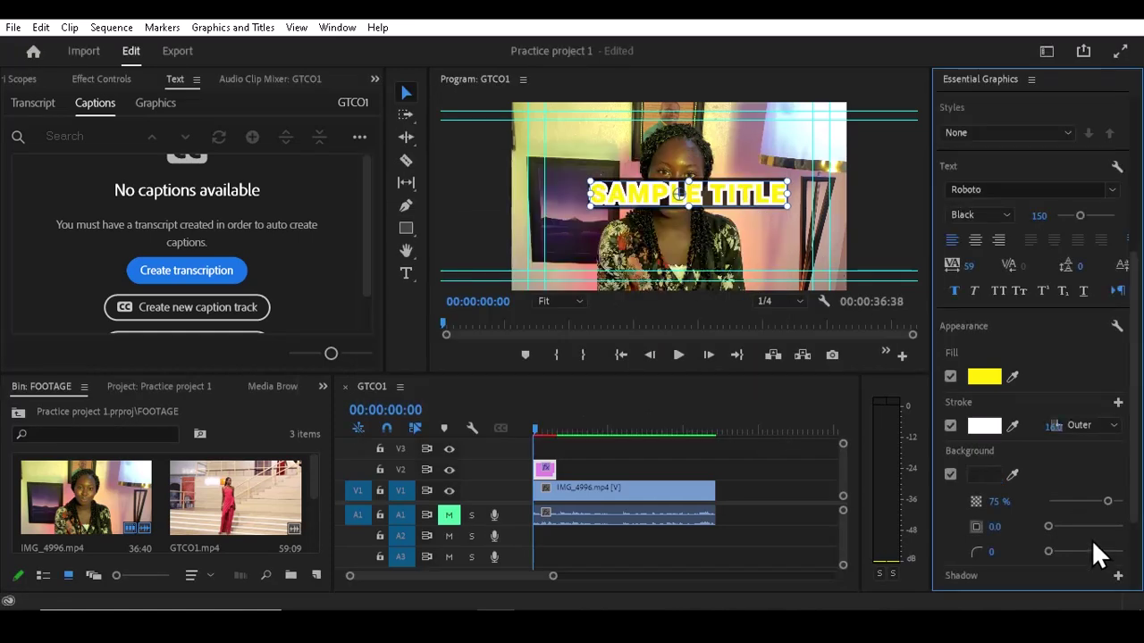
pyautogui.moveTo(1108, 501); pyautogui.dragTo(1091, 526)
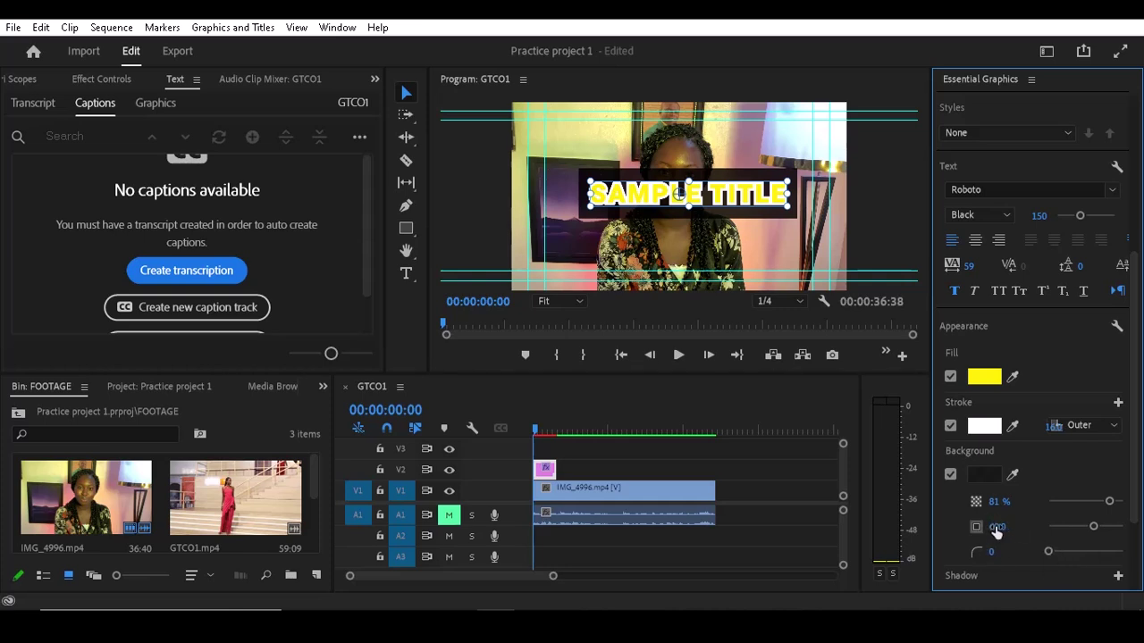
pyautogui.moveTo(1087, 527); pyautogui.dragTo(1099, 546)
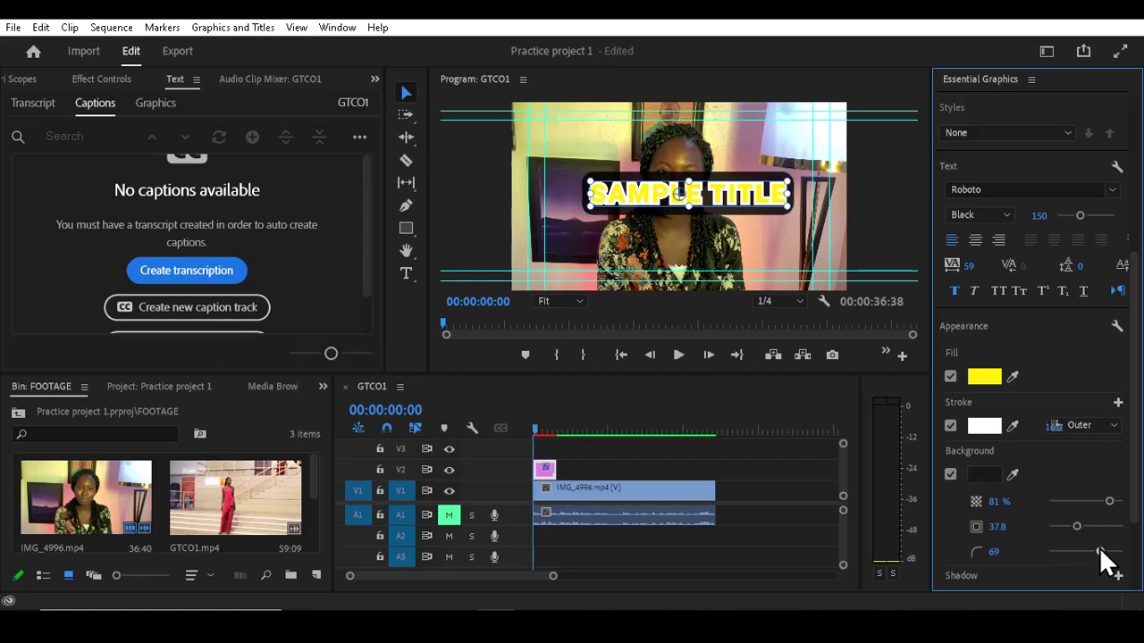
# - Turn on the title's shadow and turn off its background
pyautogui.scroll(-3, 1138, 508)
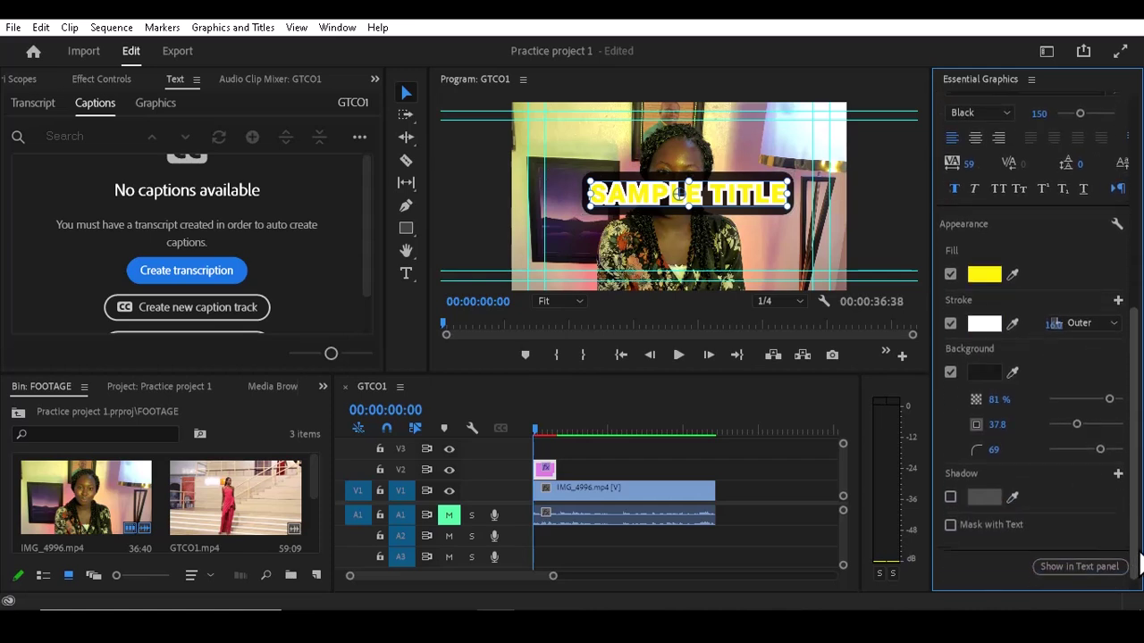
pyautogui.click(951, 488)
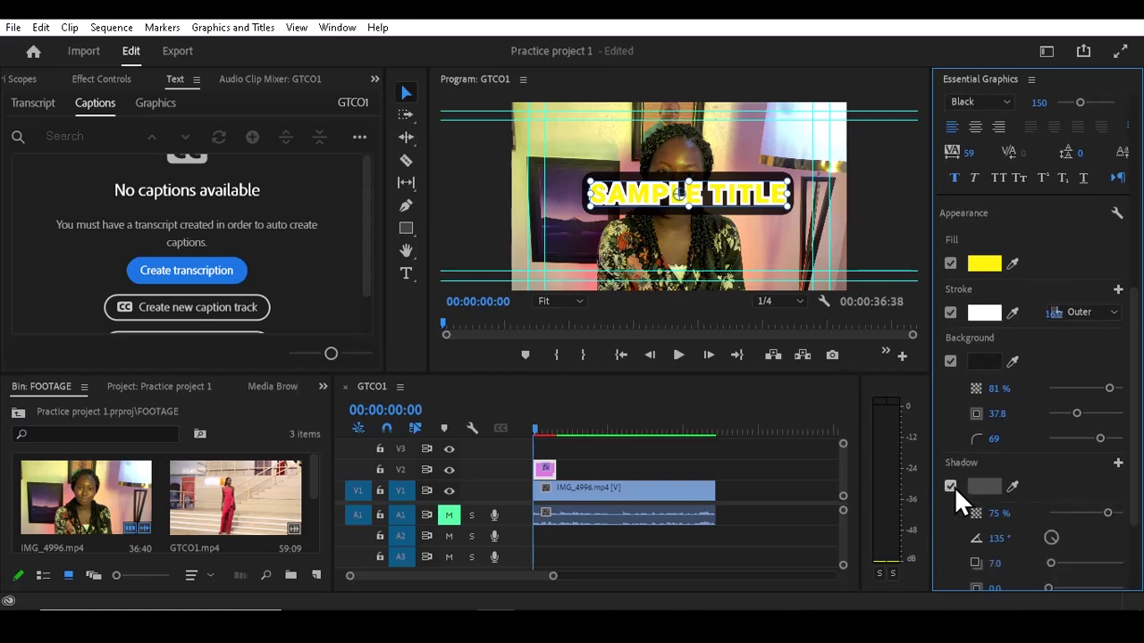
pyautogui.click(950, 361)
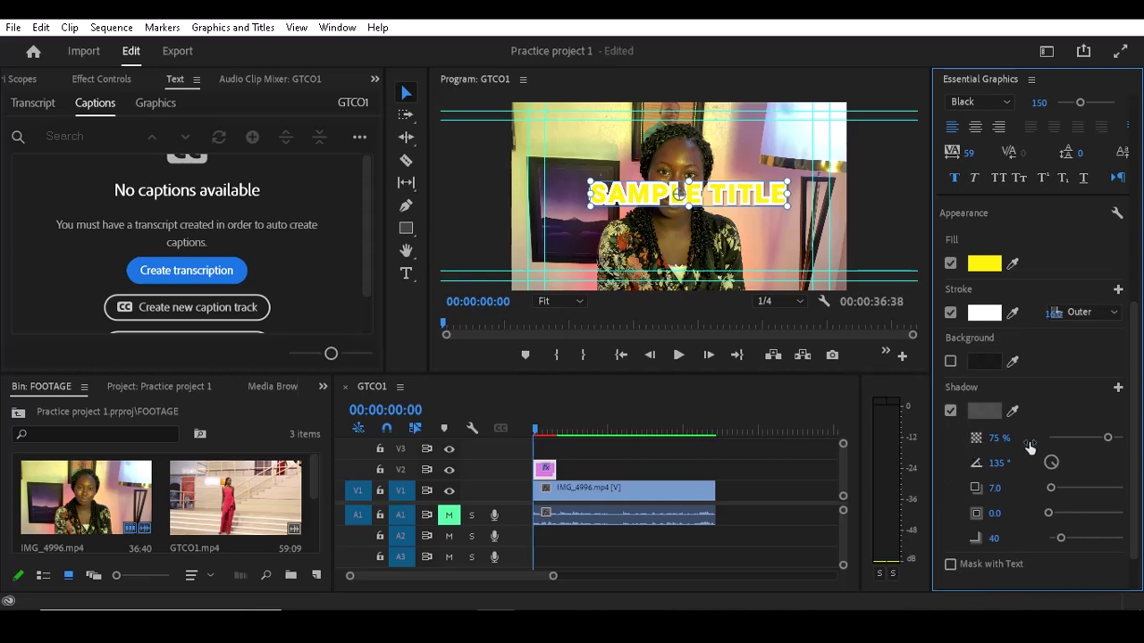
# - Set the title's shadow to 100% opacity and change its colour to black
pyautogui.moveTo(1108, 438); pyautogui.dragTo(1131, 445)
pyautogui.click(990, 411)
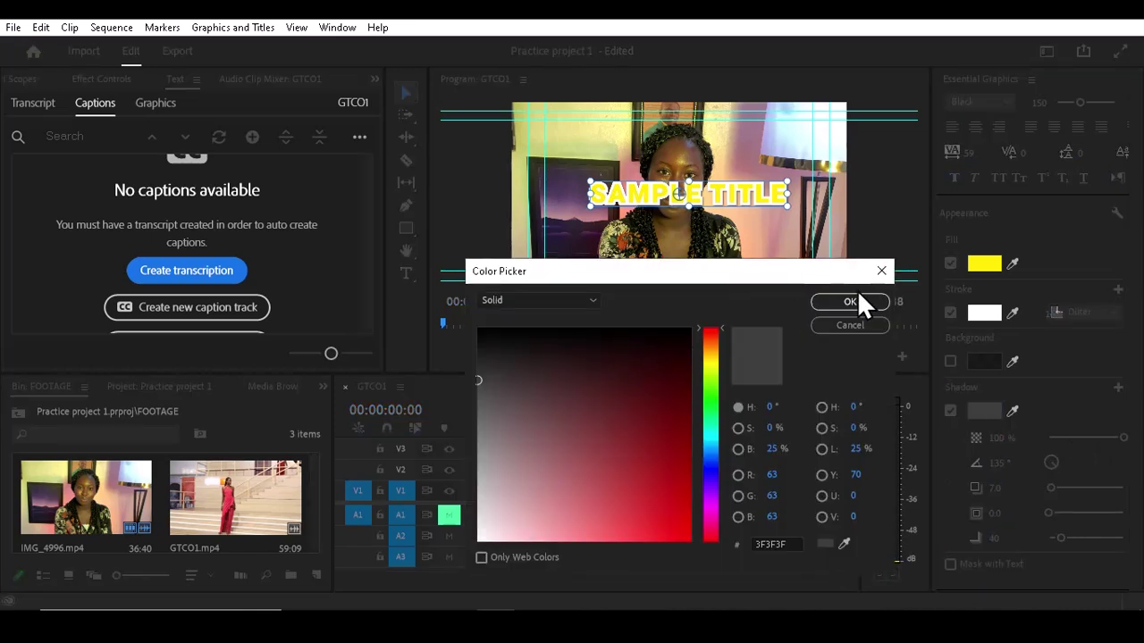
pyautogui.click(845, 302)
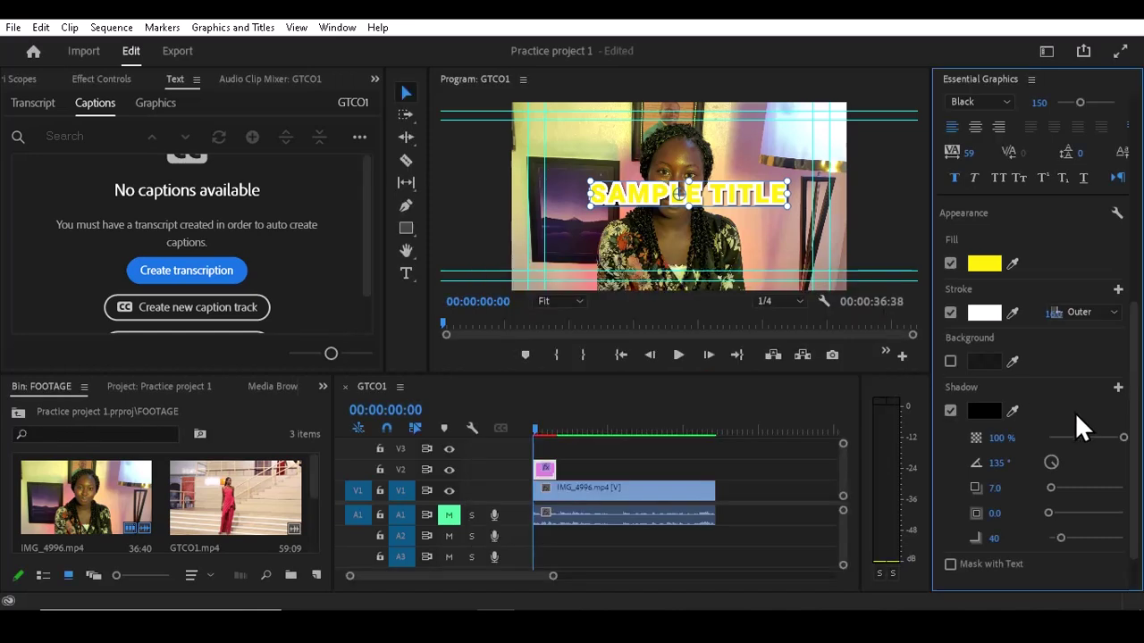
# - Set the title shadow's distance to 20, its size to 34.4 and its blur to 44
pyautogui.moveTo(1053, 489); pyautogui.dragTo(1070, 488)
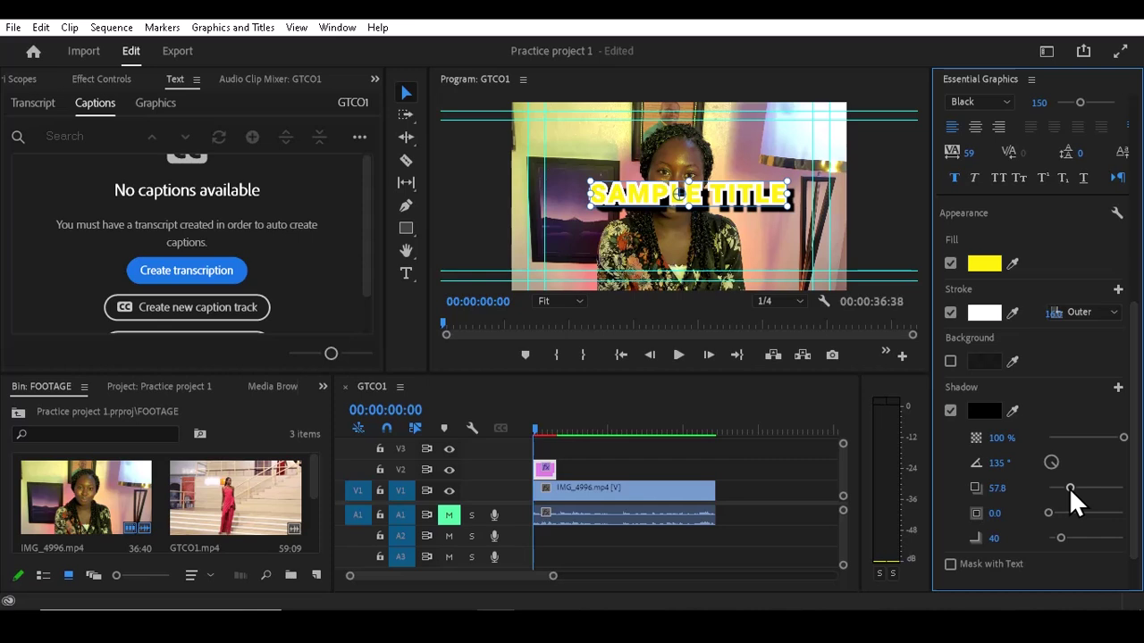
pyautogui.moveTo(1052, 515); pyautogui.dragTo(1055, 488)
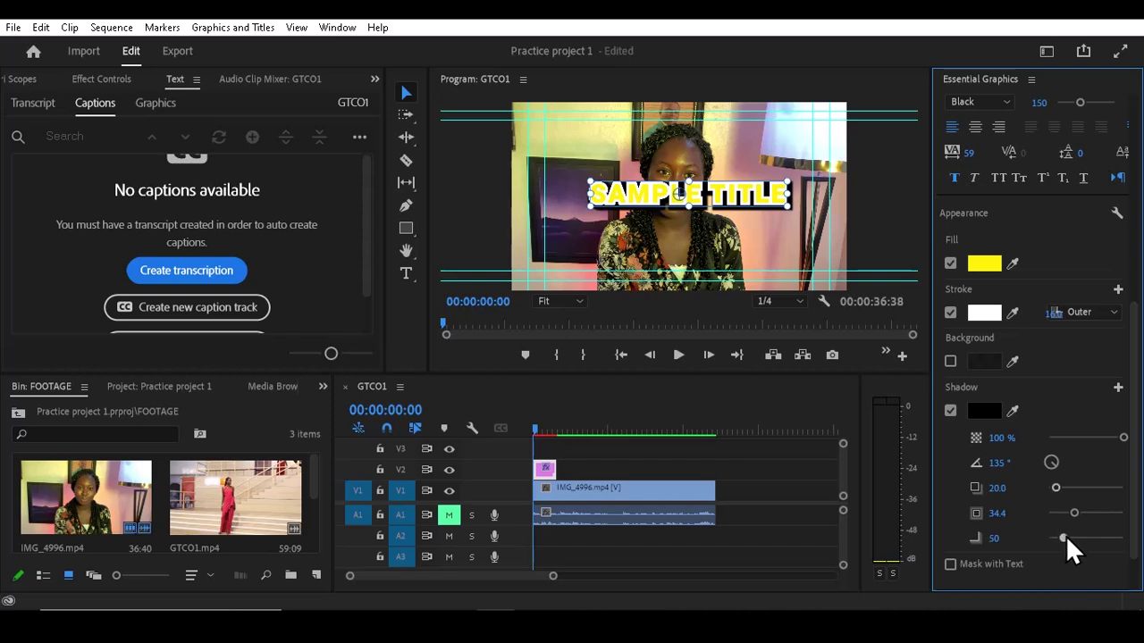
pyautogui.moveTo(1064, 537)
pyautogui.mouseDown()
pyautogui.moveTo(1084, 537)
pyautogui.moveTo(1061, 536)
pyautogui.mouseUp()
# - Adjust the title's shadow to 86% opacity, a 146° angle, a distance of 11.1 and a size of 17.8
pyautogui.moveTo(1052, 463); pyautogui.dragTo(1052, 461)
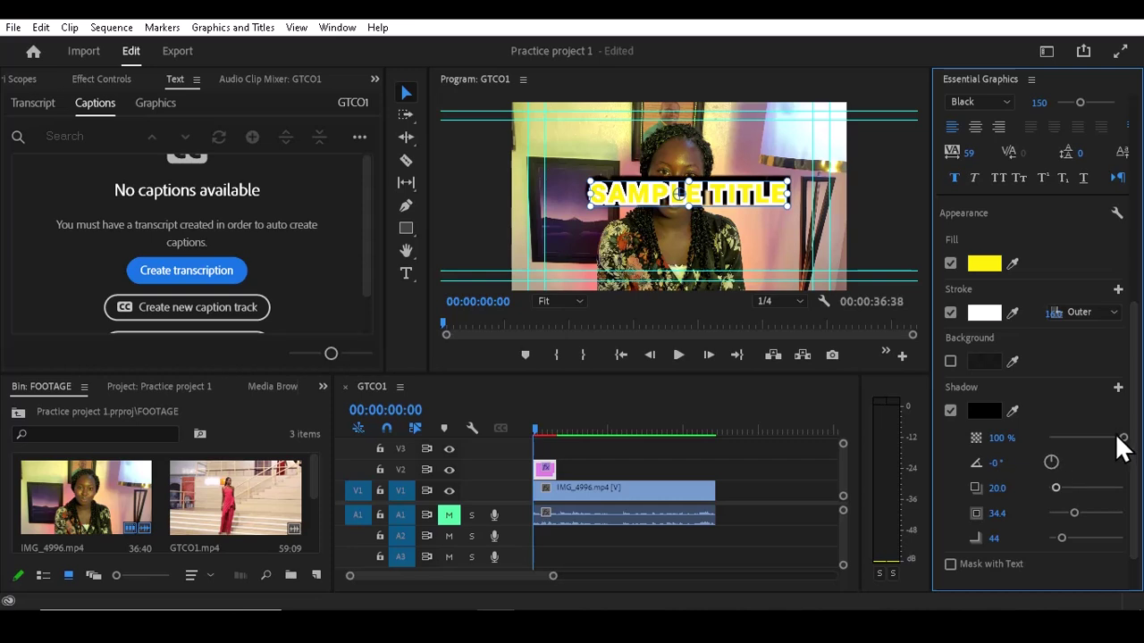
pyautogui.moveTo(1118, 438); pyautogui.dragTo(1055, 468)
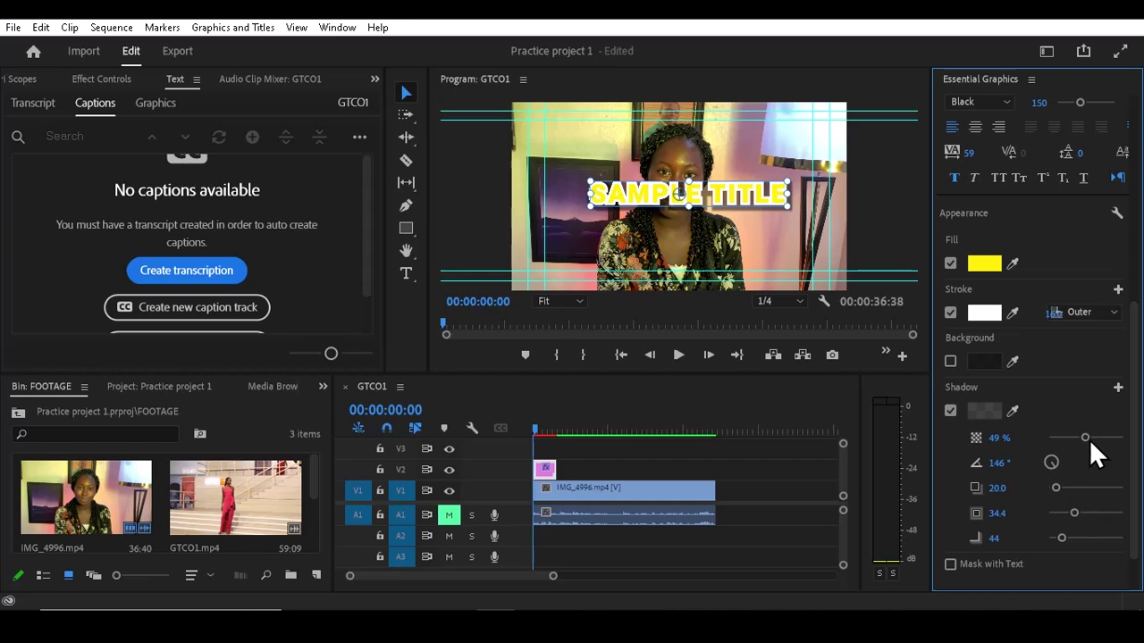
pyautogui.click(1117, 437)
pyautogui.moveTo(1118, 438); pyautogui.dragTo(1113, 438)
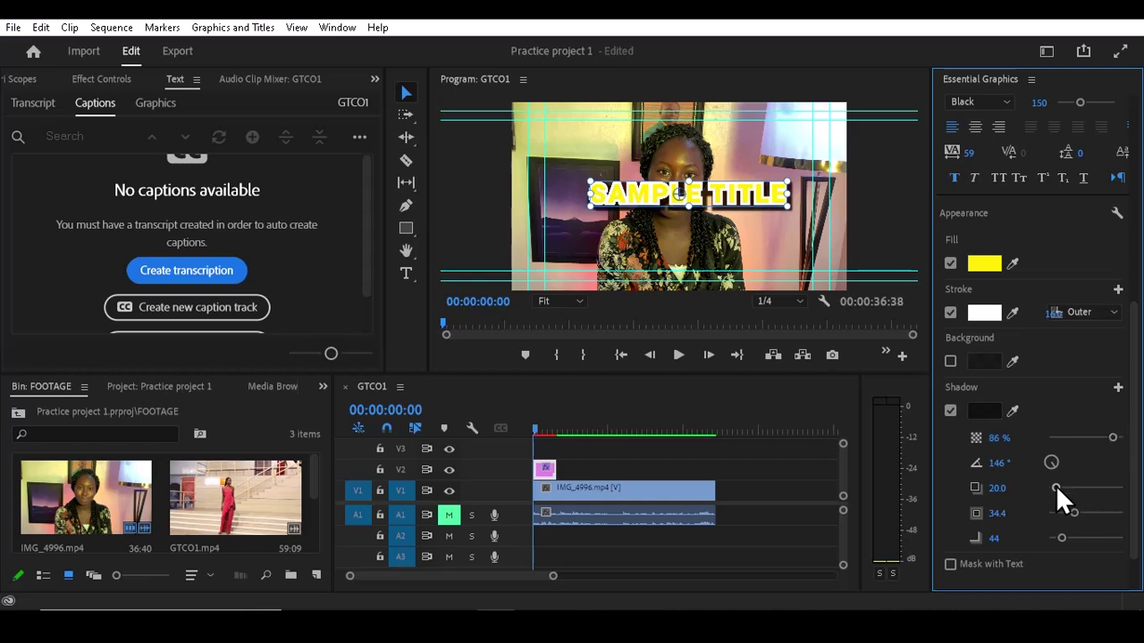
pyautogui.moveTo(1055, 488); pyautogui.dragTo(1061, 515)
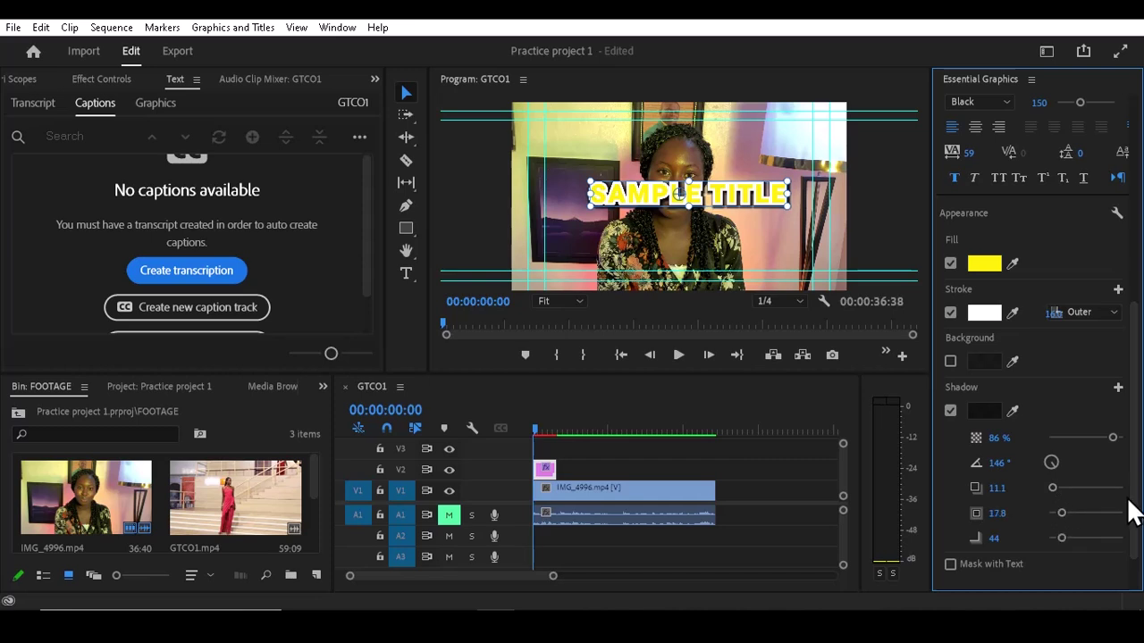
# - Centre the title horizontally in the frame and delete its graphic clip from track V2
pyautogui.moveTo(1134, 547); pyautogui.dragTo(1134, 251)
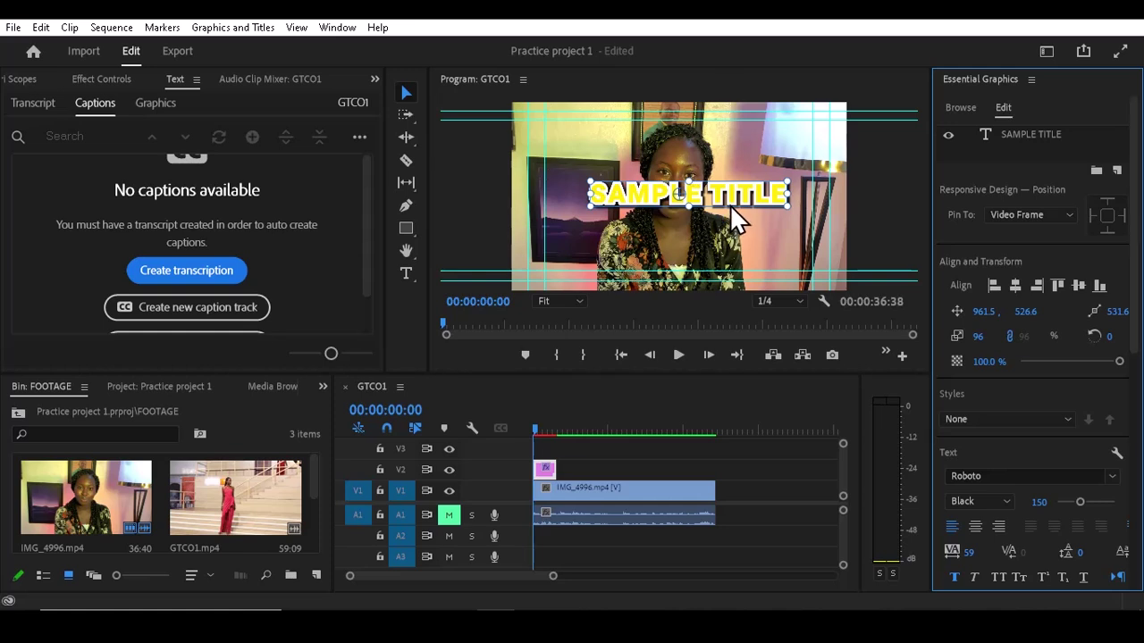
pyautogui.click(1016, 286)
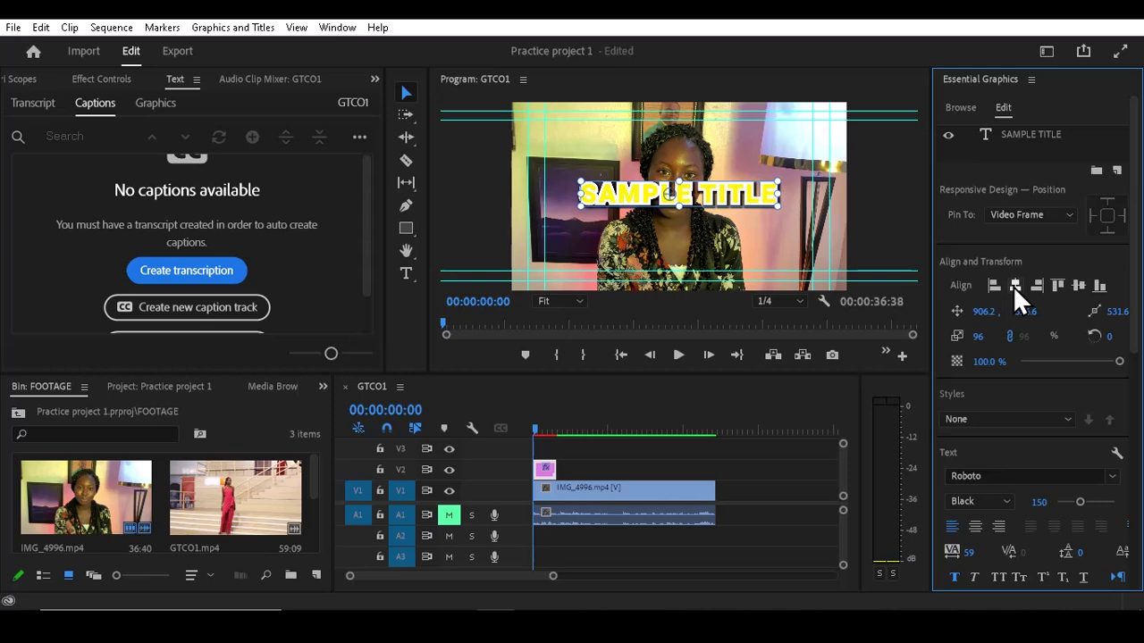
pyautogui.click(548, 472)
pyautogui.press('Delete')
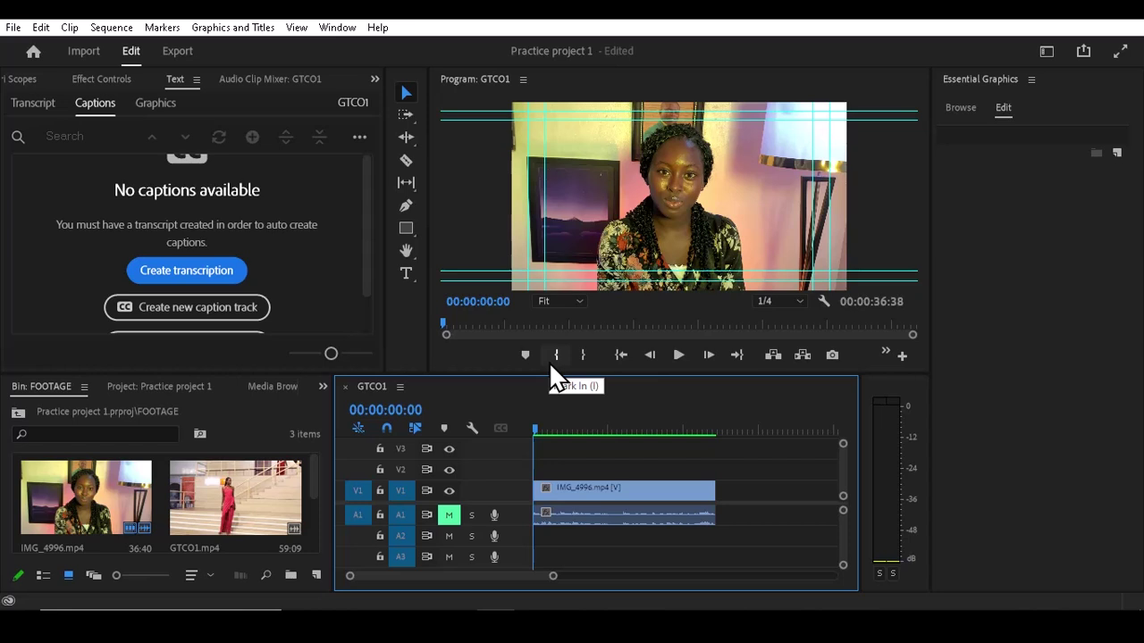
pyautogui.click(952, 195)
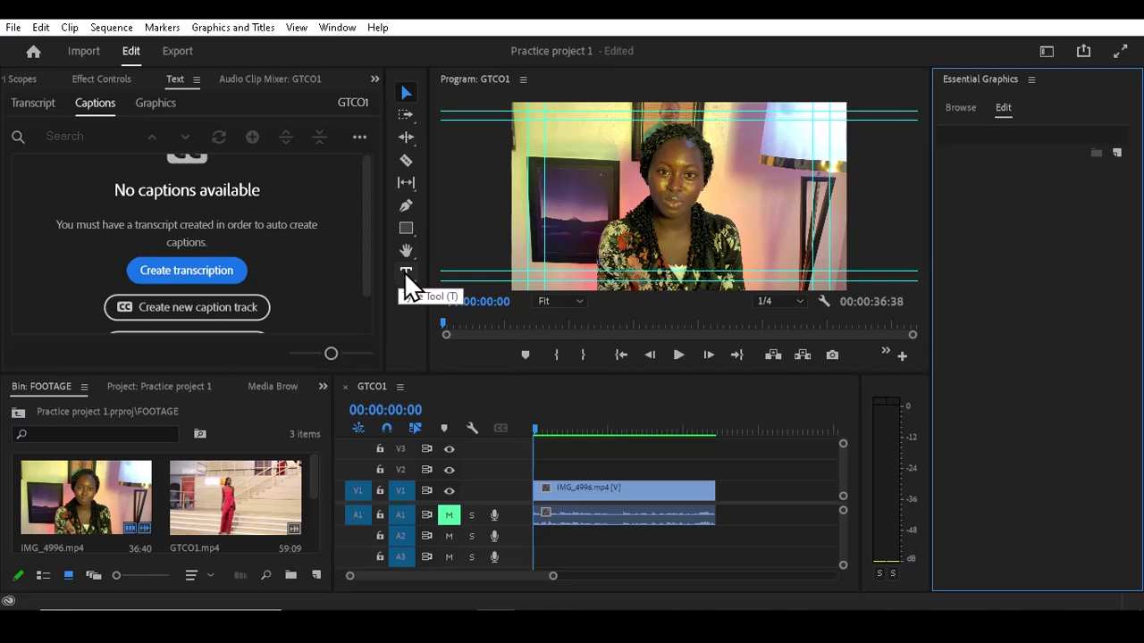
# - Draw a text box across the lower part of the frame, enter "ALICIA KEYS" and widen the box to fit the text on one line
pyautogui.click(406, 272)
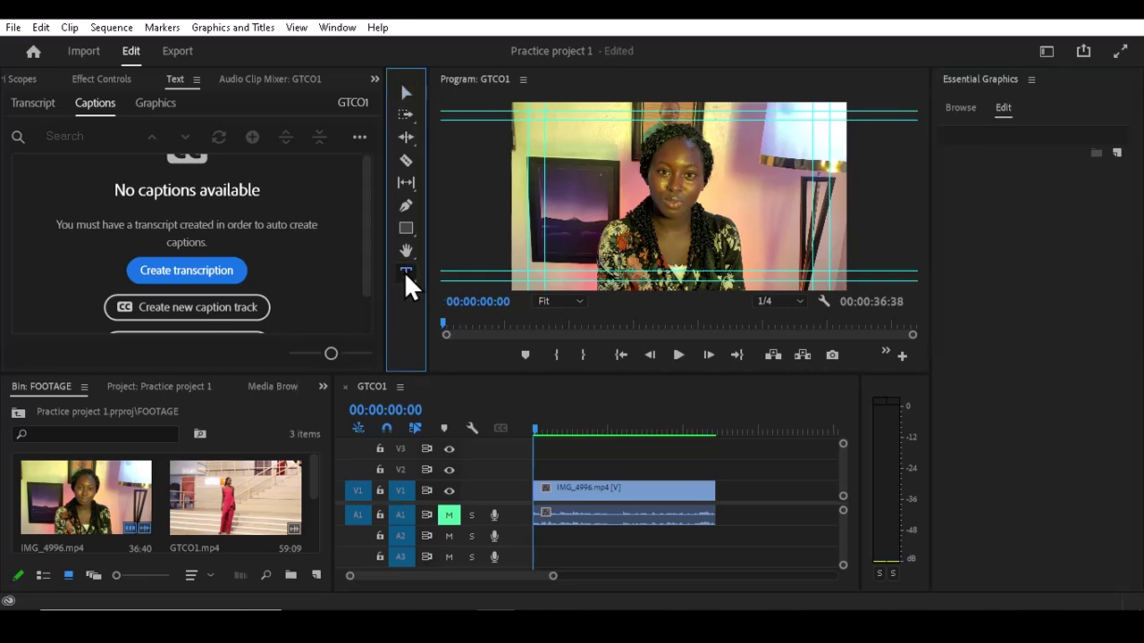
pyautogui.click(555, 244)
pyautogui.moveTo(554, 244); pyautogui.dragTo(715, 266)
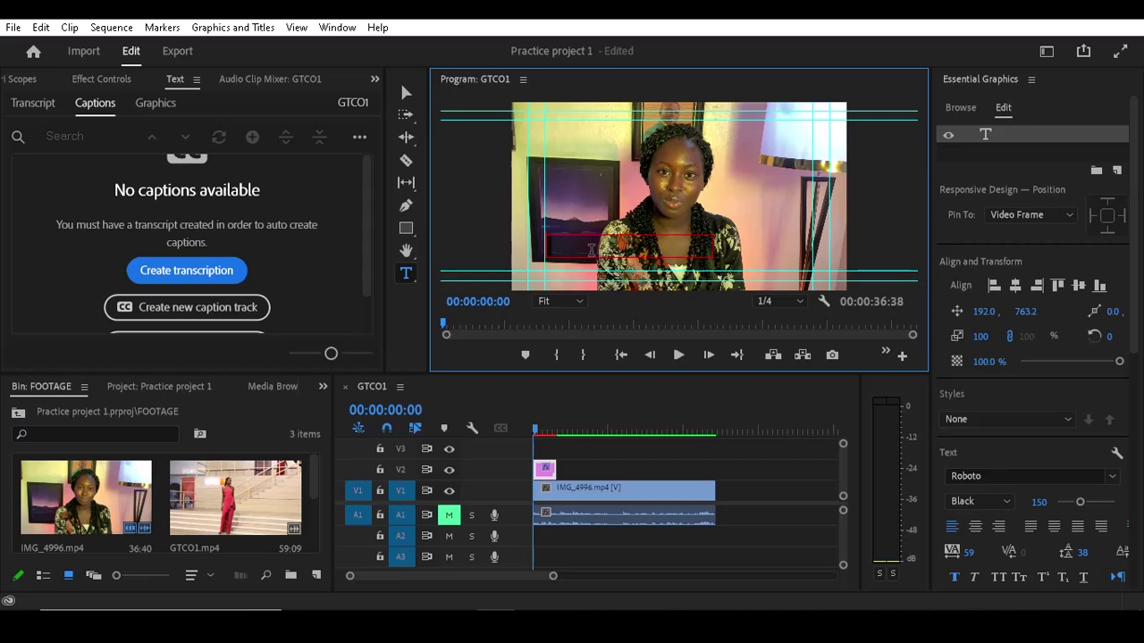
pyautogui.write('ALICIA')
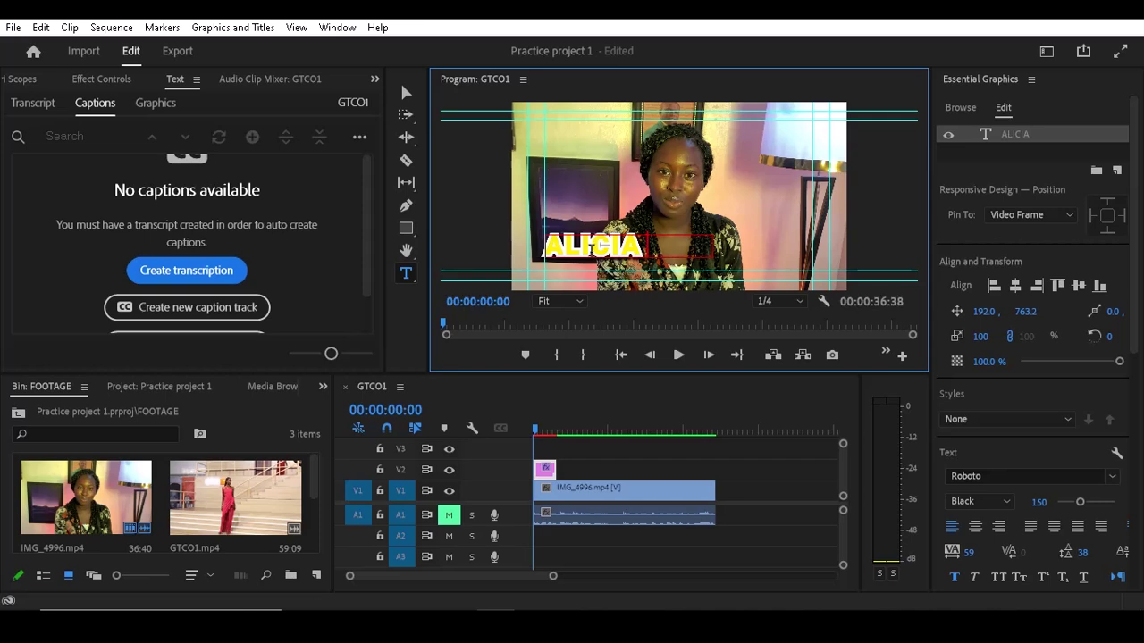
pyautogui.write(' KEYS')
pyautogui.click(404, 91)
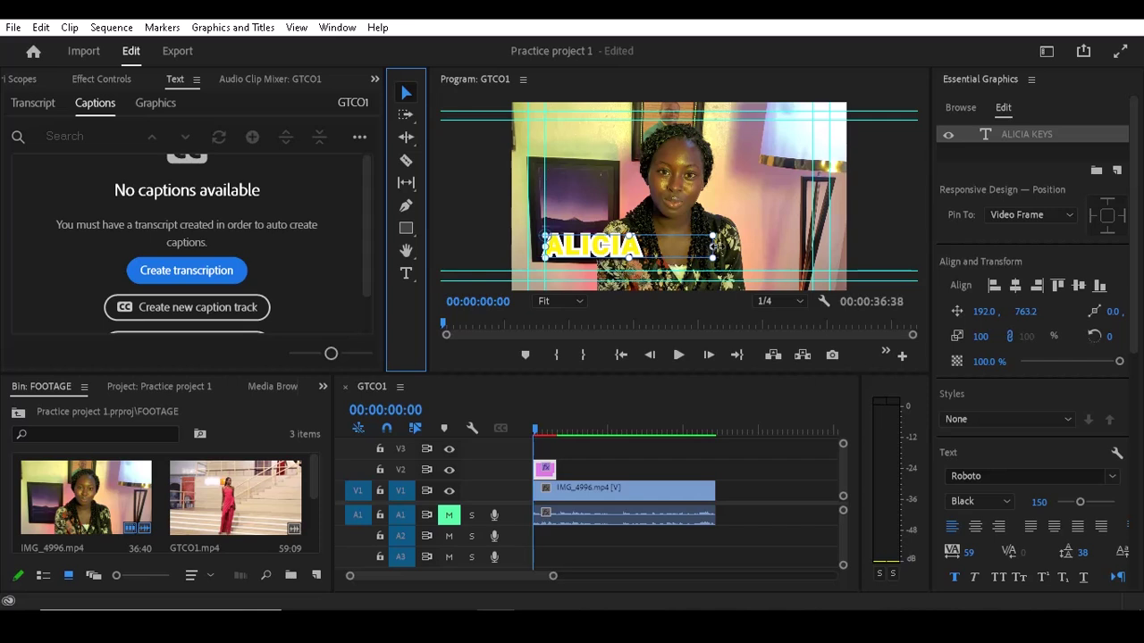
pyautogui.moveTo(715, 245); pyautogui.dragTo(742, 245)
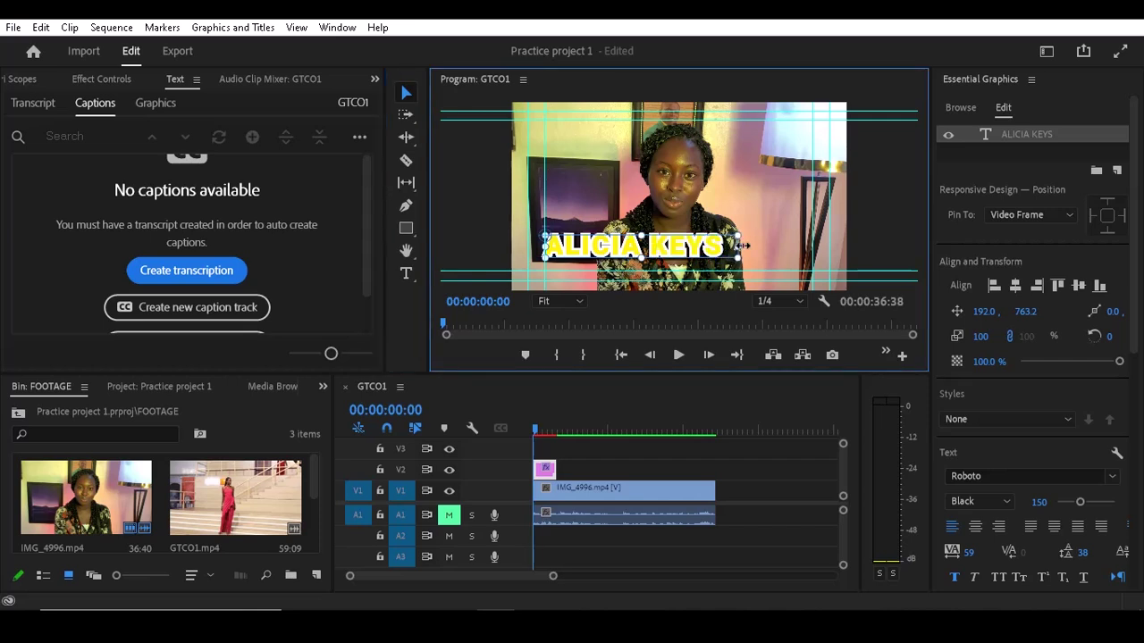
# - Move the name text slightly down and right within the safe margins, and place its anchor point at the centre of the text
pyautogui.moveTo(664, 248); pyautogui.dragTo(665, 259)
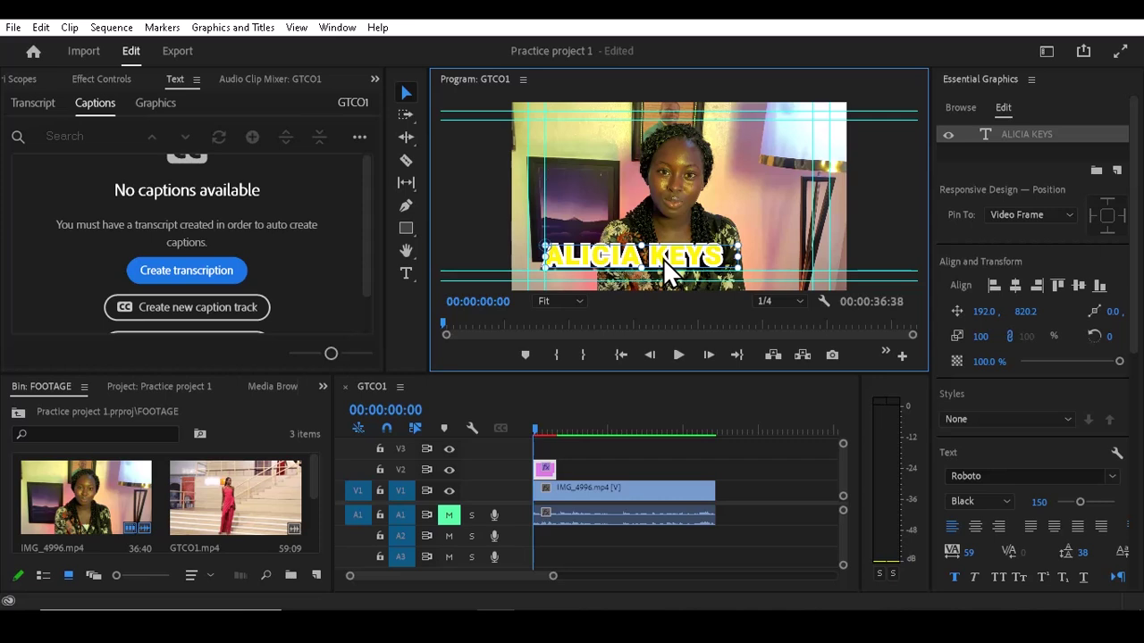
pyautogui.moveTo(663, 259); pyautogui.dragTo(670, 258)
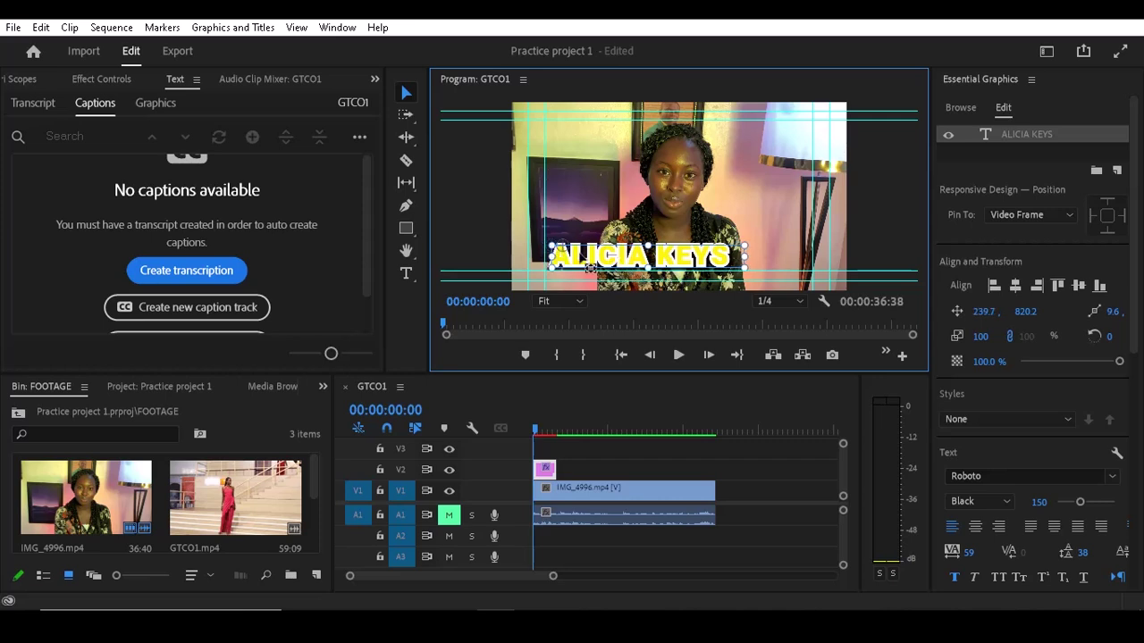
pyautogui.moveTo(553, 248); pyautogui.dragTo(657, 269)
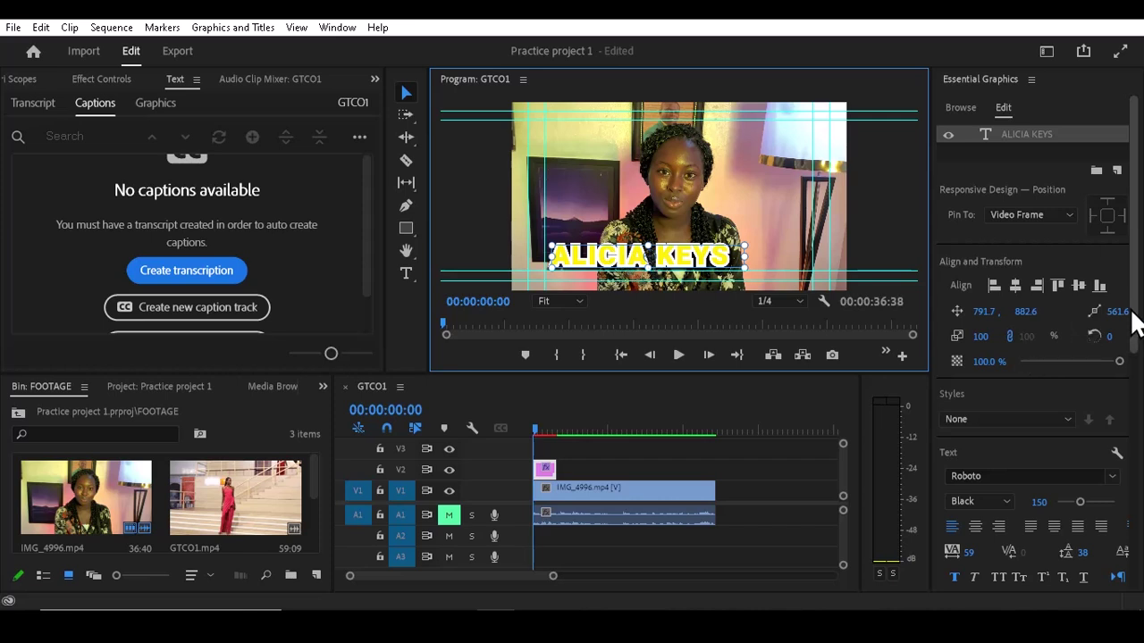
# - Turn off the name text's fill, stroke and shadow
pyautogui.moveTo(1134, 322); pyautogui.dragTo(1121, 447)
pyautogui.click(950, 412)
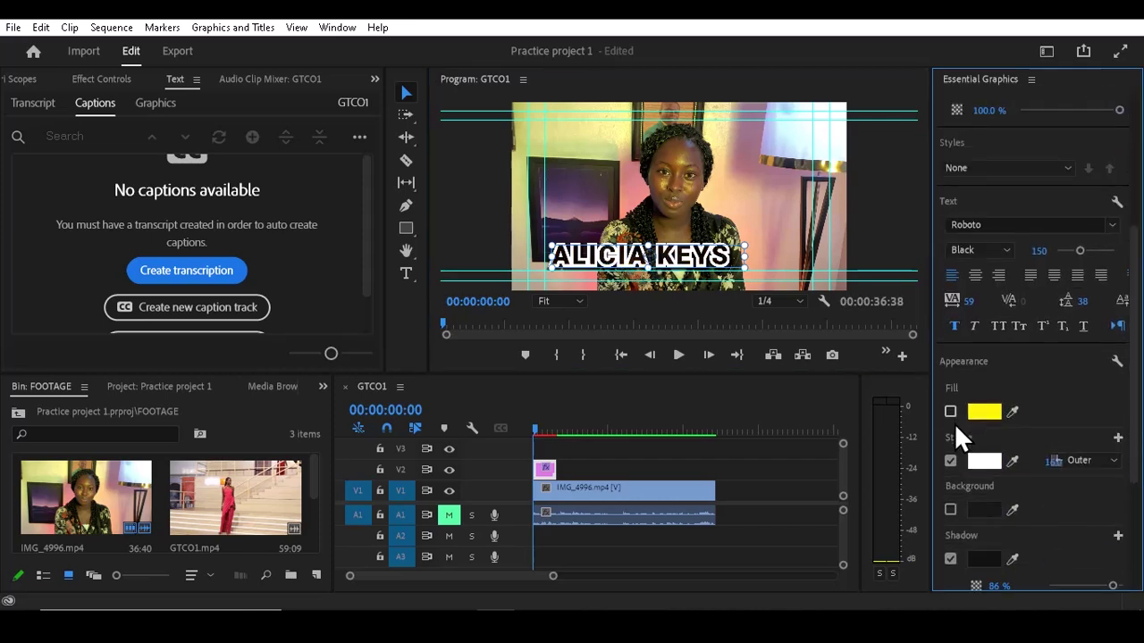
pyautogui.click(951, 460)
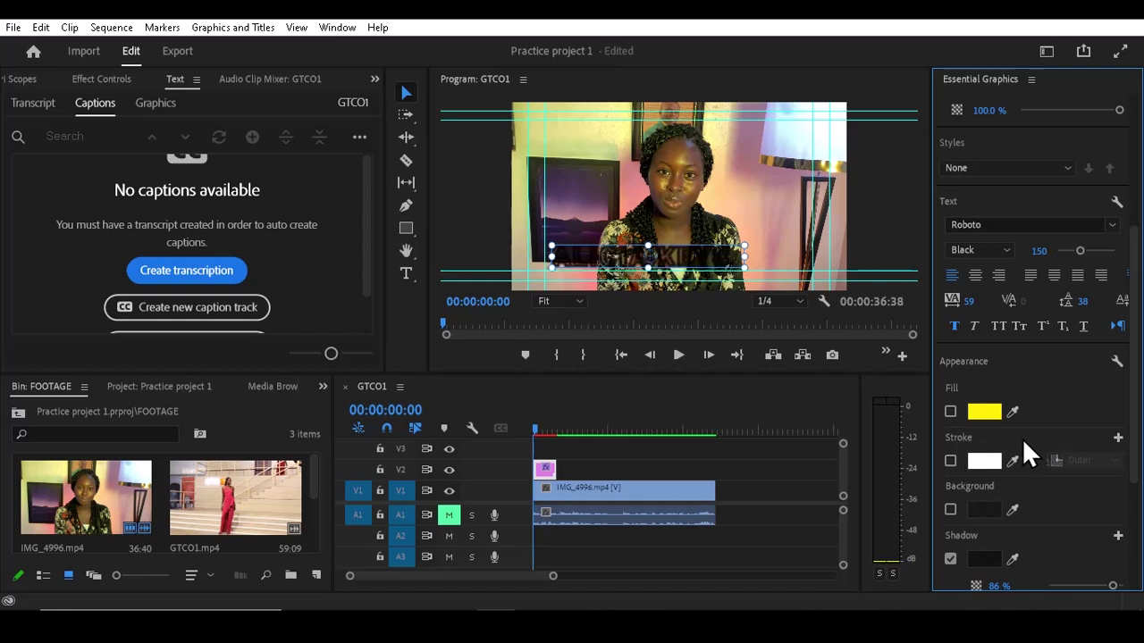
pyautogui.click(950, 558)
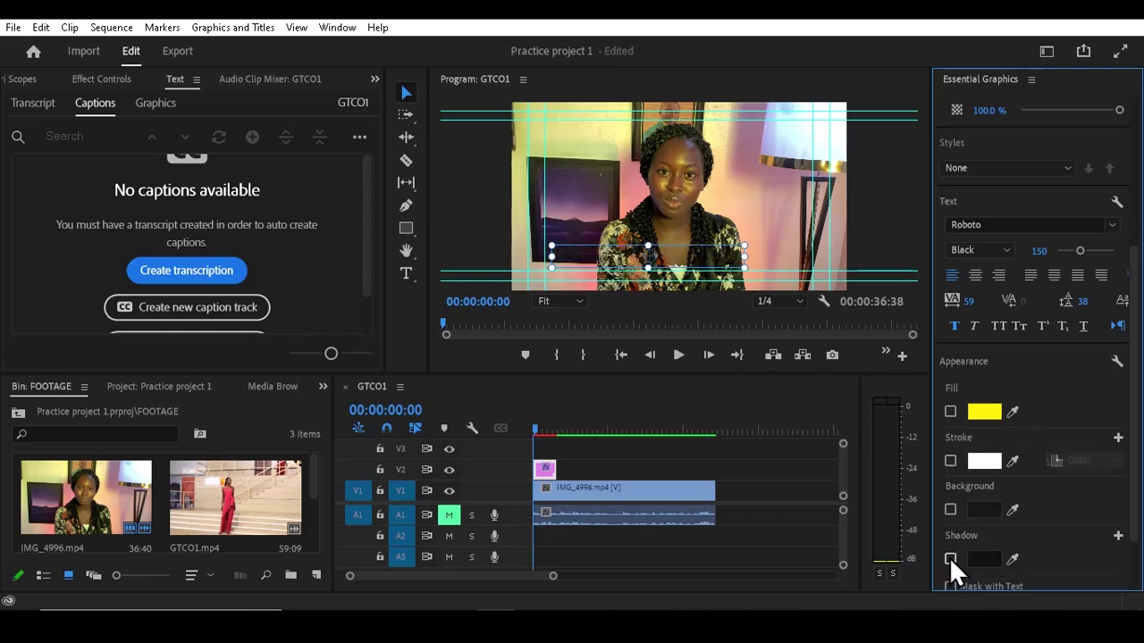
# - Turn the name text's fill back on and change its colour to white (FFFFFF)
pyautogui.scroll(-2, 1128, 420)
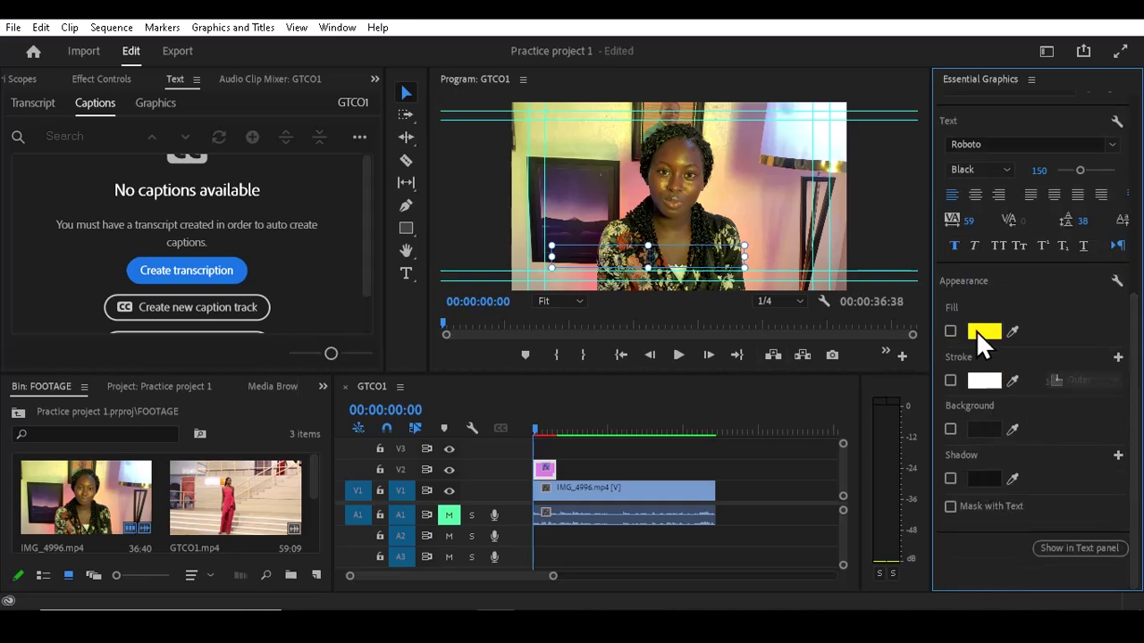
pyautogui.click(950, 332)
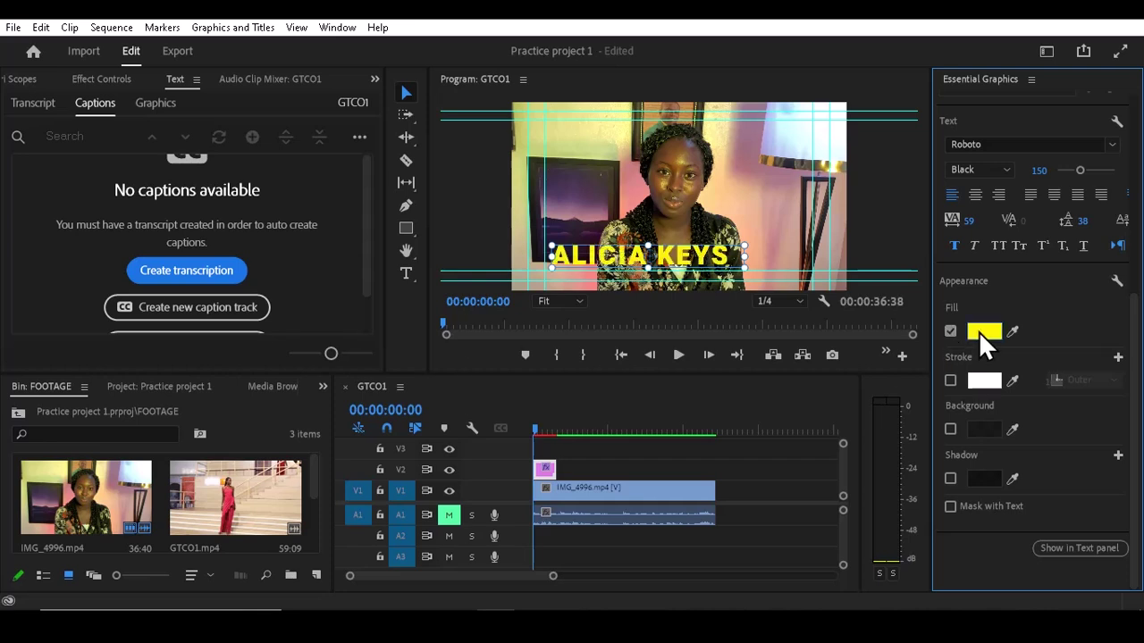
pyautogui.click(981, 332)
pyautogui.click(480, 539)
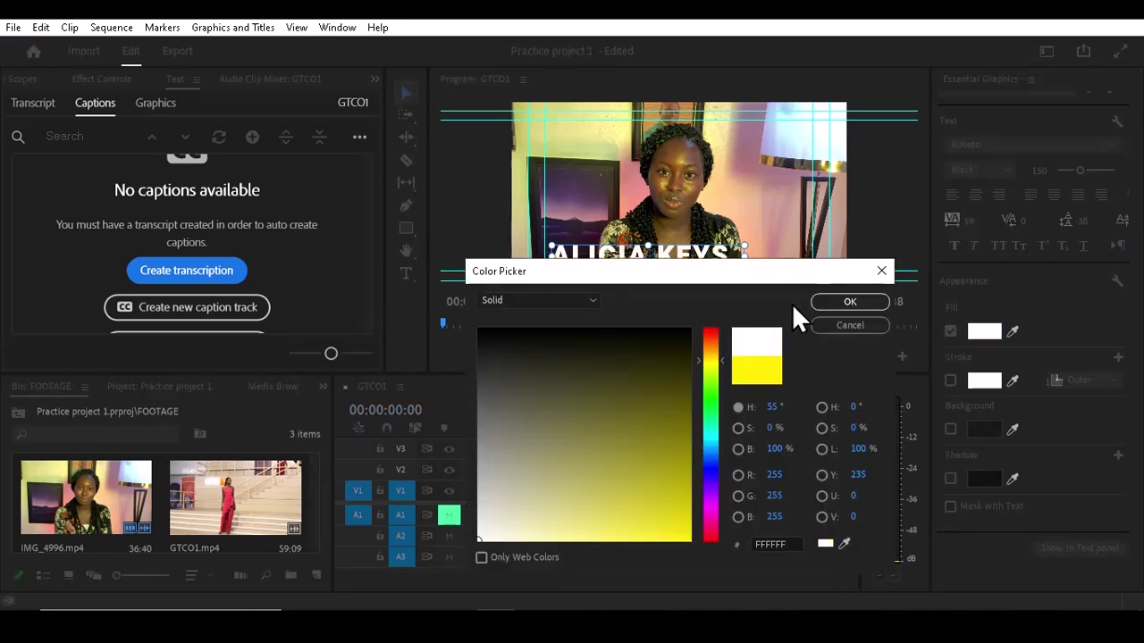
pyautogui.click(847, 302)
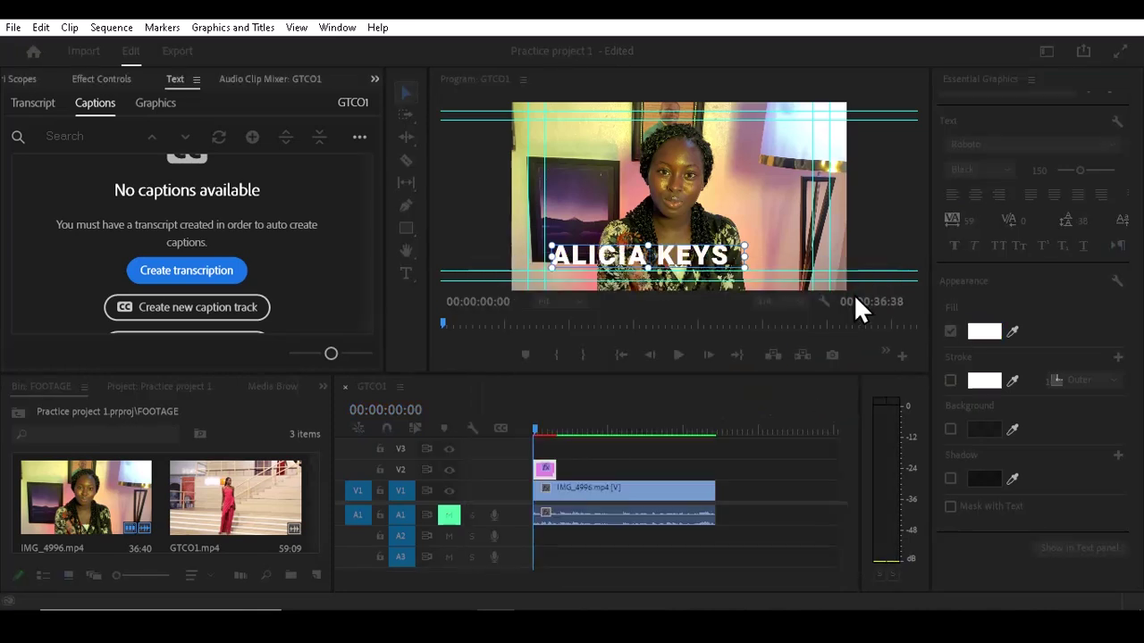
# - Replace the capitalised name text with "Alicia Keys" in mixed case
pyautogui.click(638, 255)
pyautogui.doubleClick(638, 255)
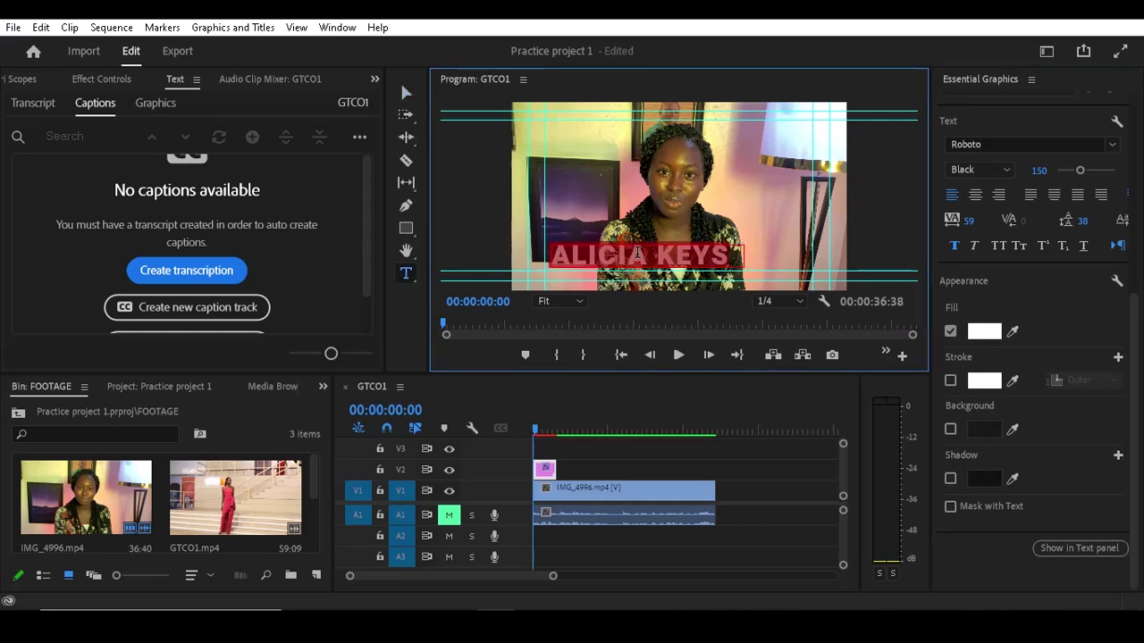
pyautogui.write('A')
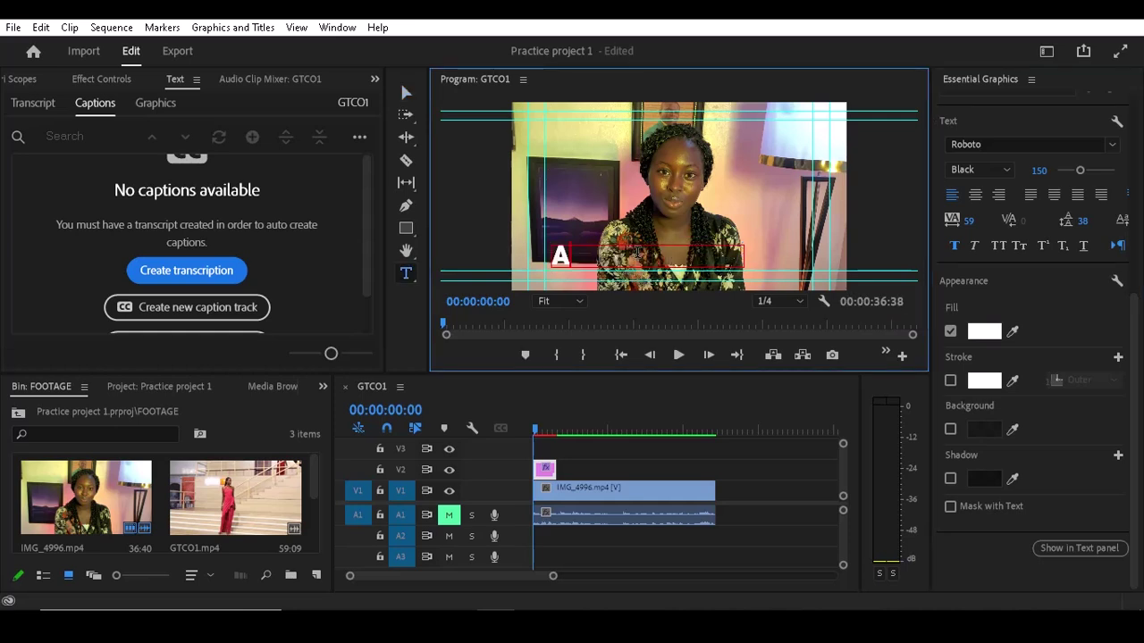
pyautogui.write('licia Keys')
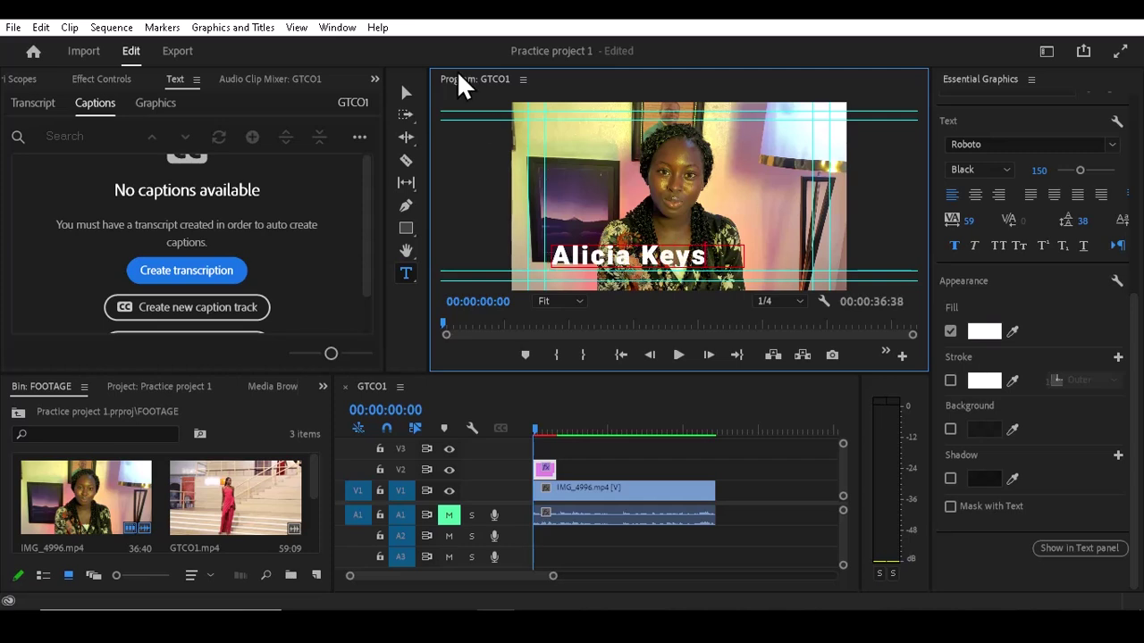
pyautogui.click(405, 90)
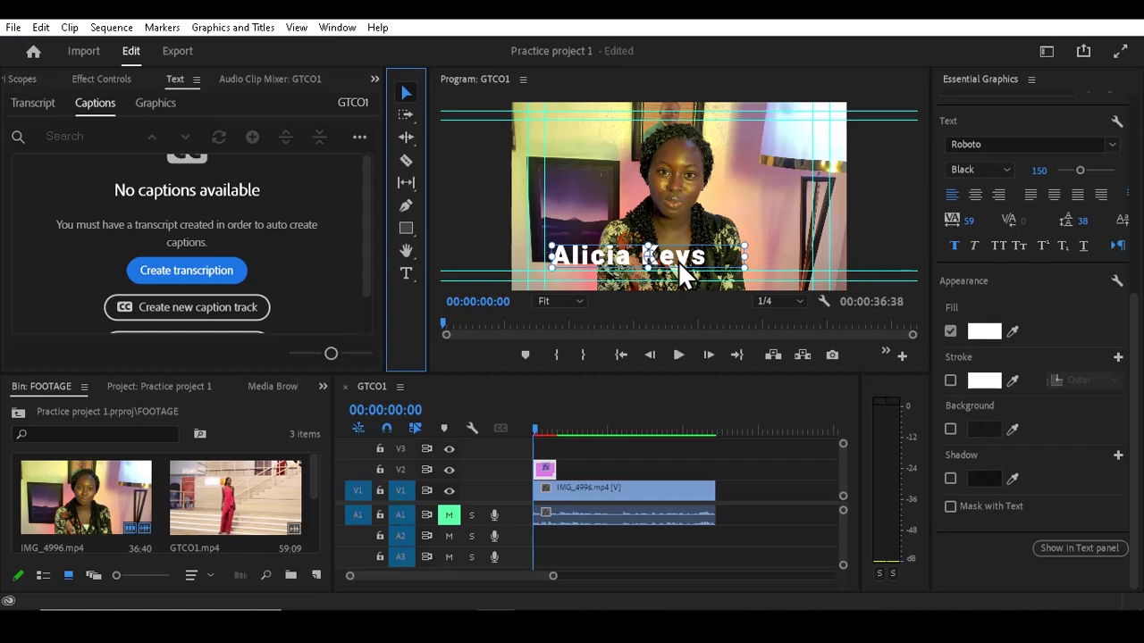
# - Change the name text's font to Rockwell Bold and reduce its size to about 100
pyautogui.scroll(4, 1129, 268)
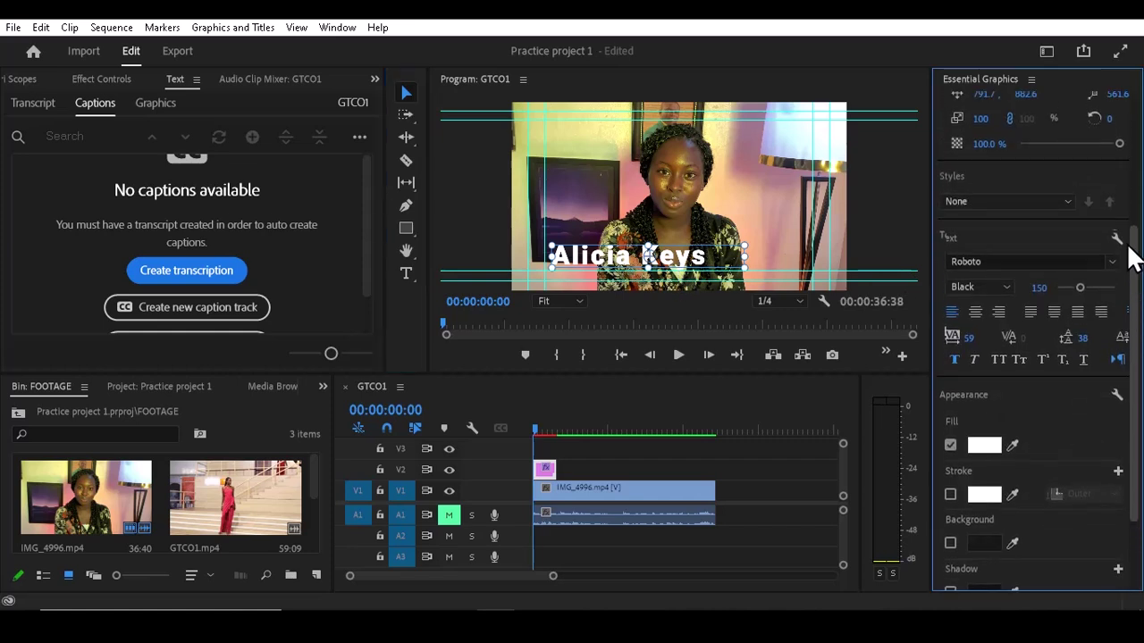
pyautogui.click(1114, 320)
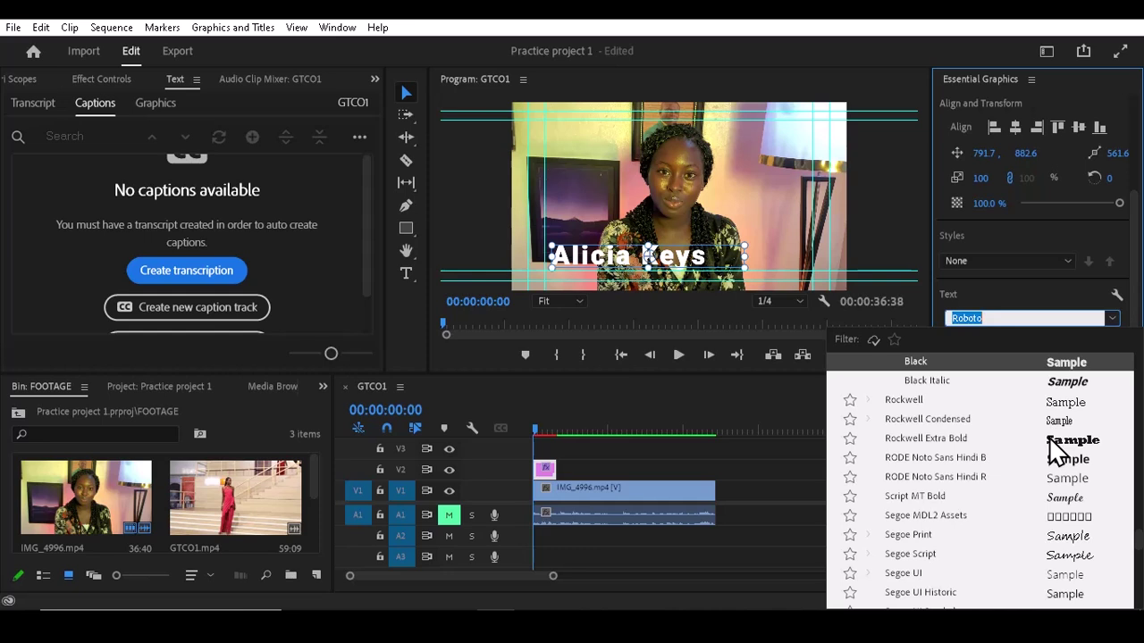
pyautogui.scroll(-1, 1064, 438)
pyautogui.press('Return')
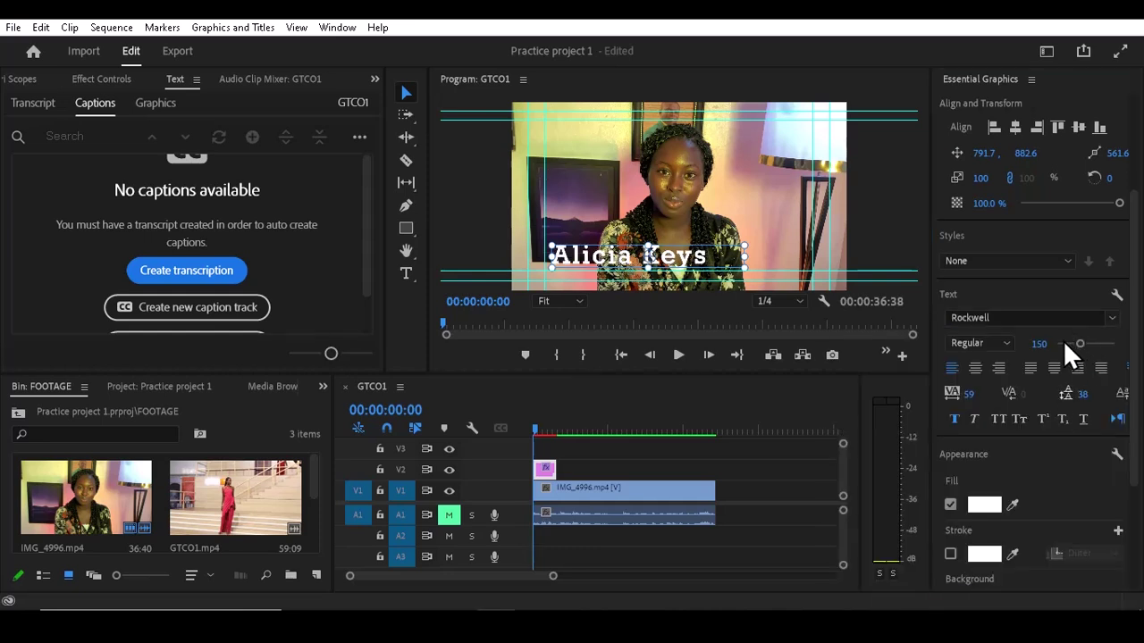
pyautogui.click(993, 356)
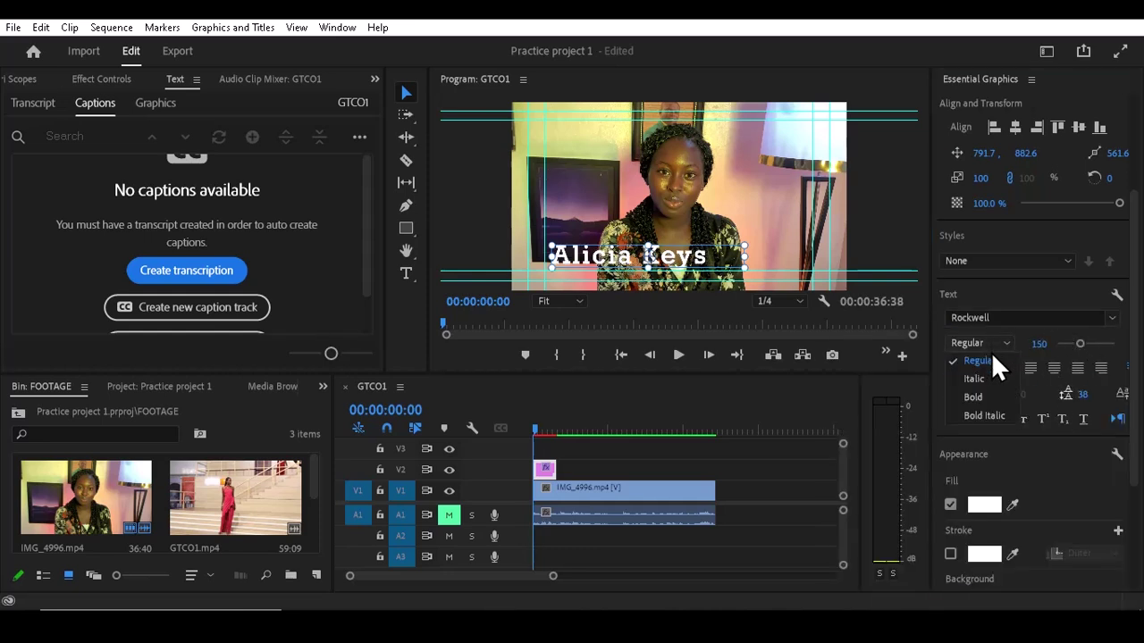
pyautogui.click(983, 395)
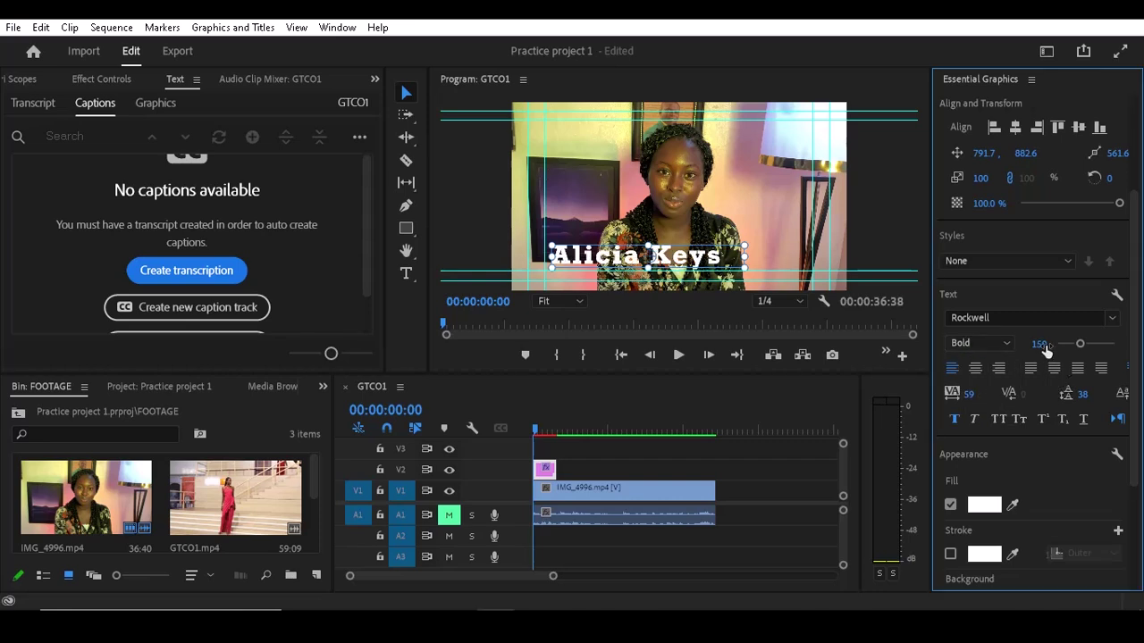
pyautogui.moveTo(1084, 347); pyautogui.dragTo(1071, 342)
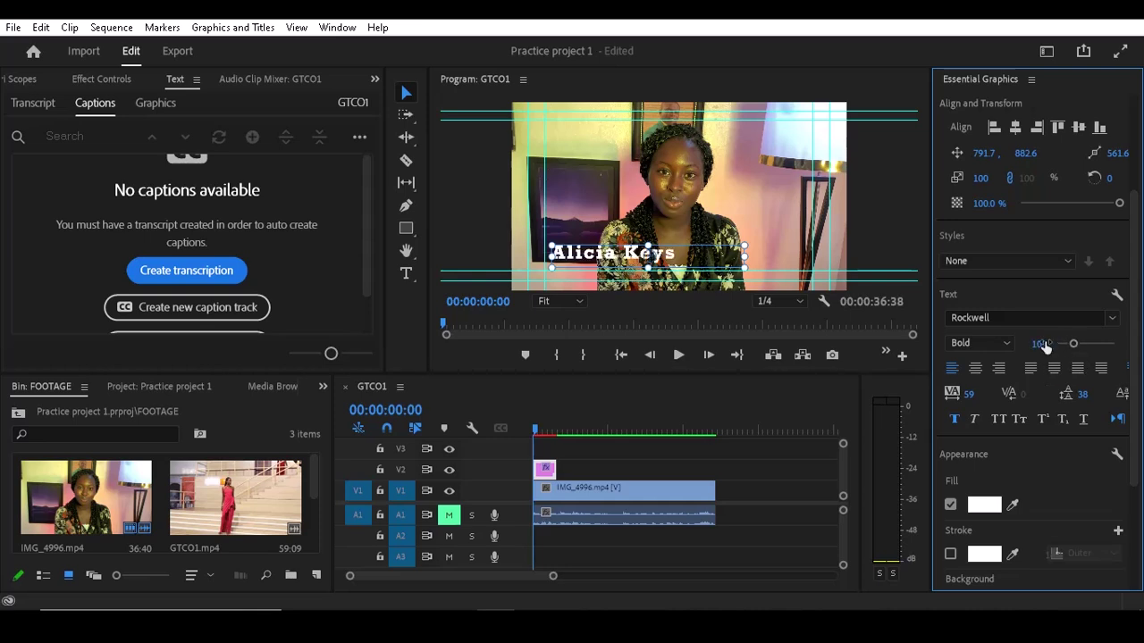
# - Set the name text's font size to 100 and shift the text slightly left to the inner safe margin
pyautogui.click(1039, 344)
pyautogui.write('100')
pyautogui.press('Return')
pyautogui.click(623, 250)
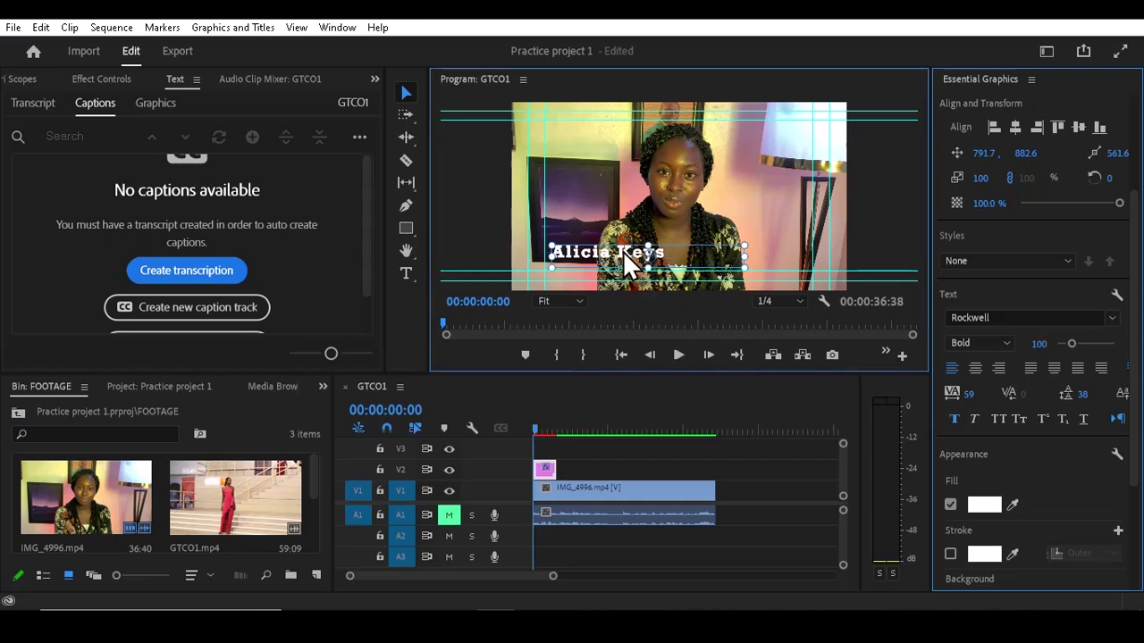
pyautogui.moveTo(623, 251); pyautogui.dragTo(642, 252)
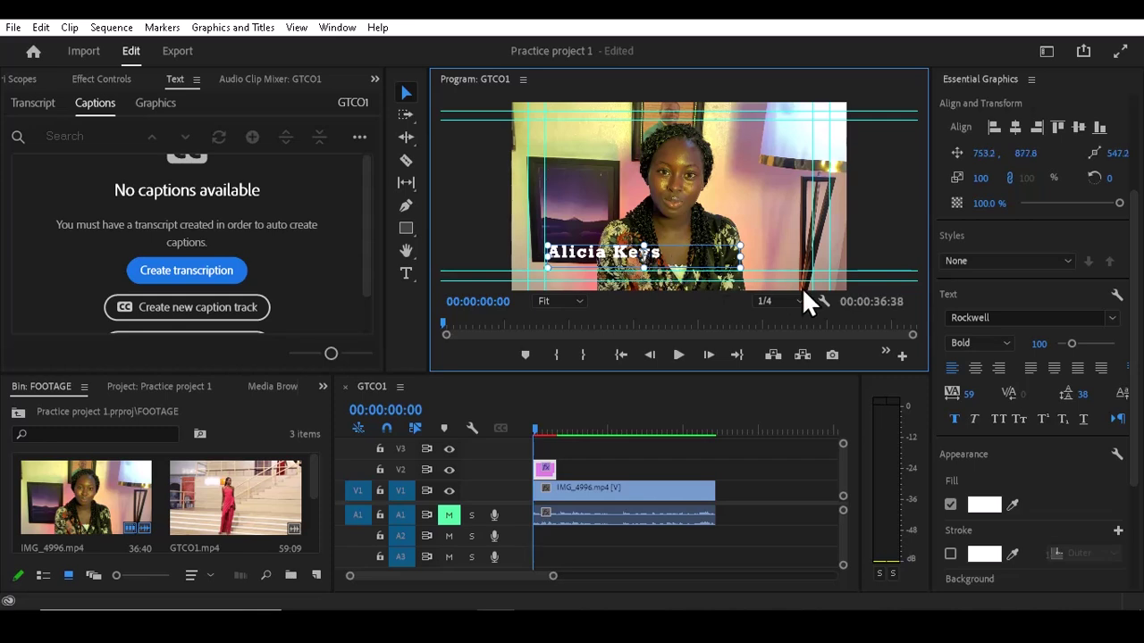
# - Turn on the shadow for the name text
pyautogui.moveTo(1135, 425); pyautogui.dragTo(1135, 508)
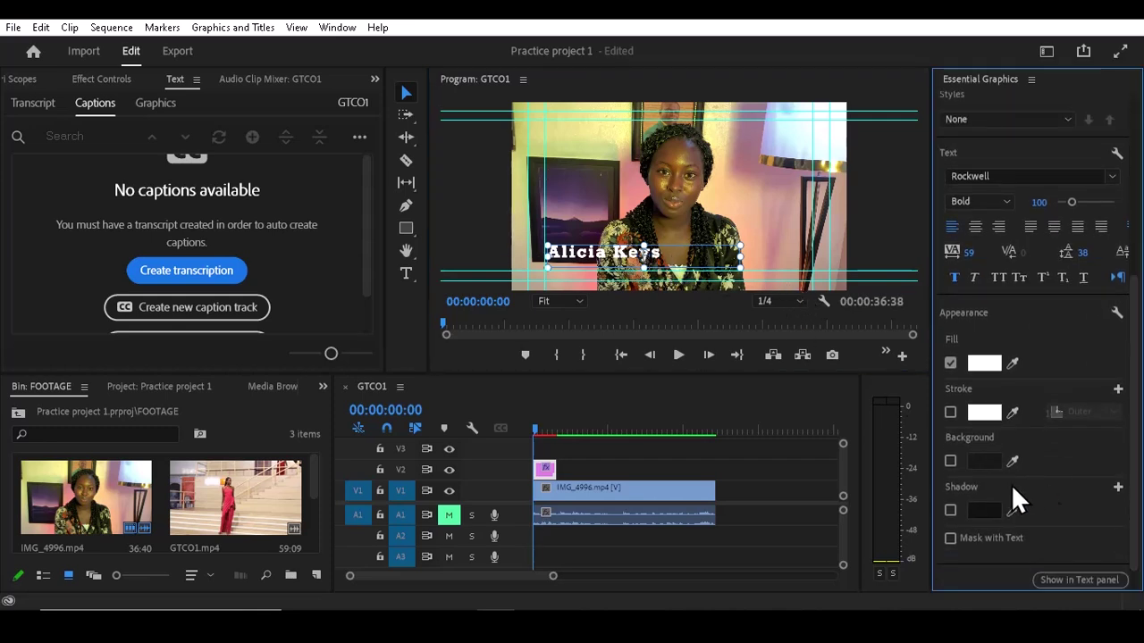
pyautogui.click(951, 508)
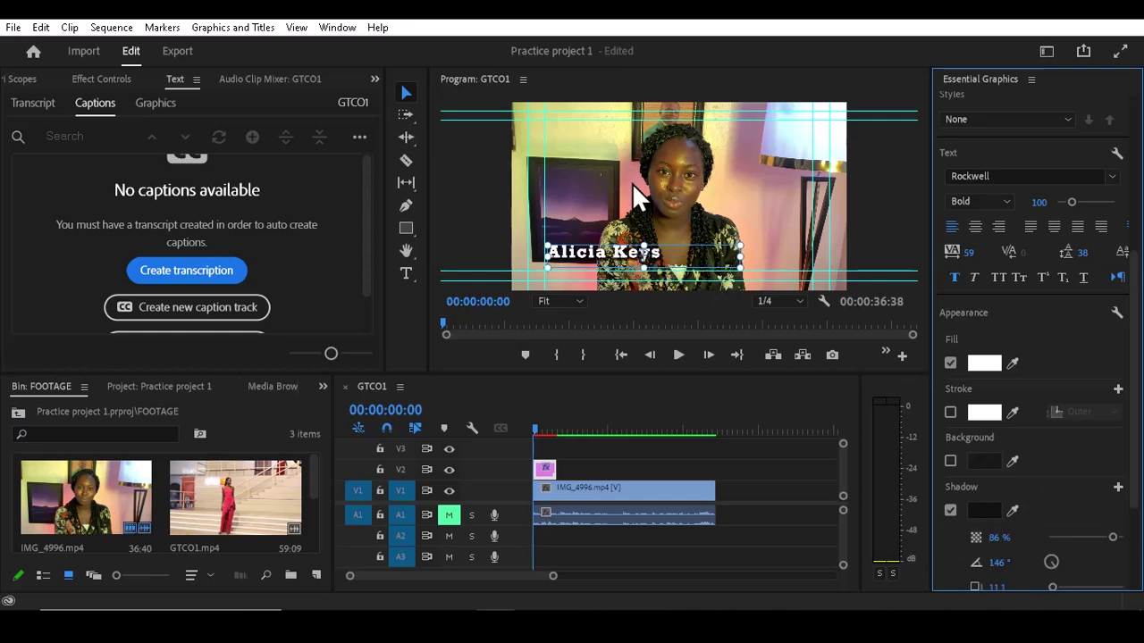
# - Move the name text to the lower-right of the frame inside the safe margins and shrink its text box to fit the name
pyautogui.click(651, 87)
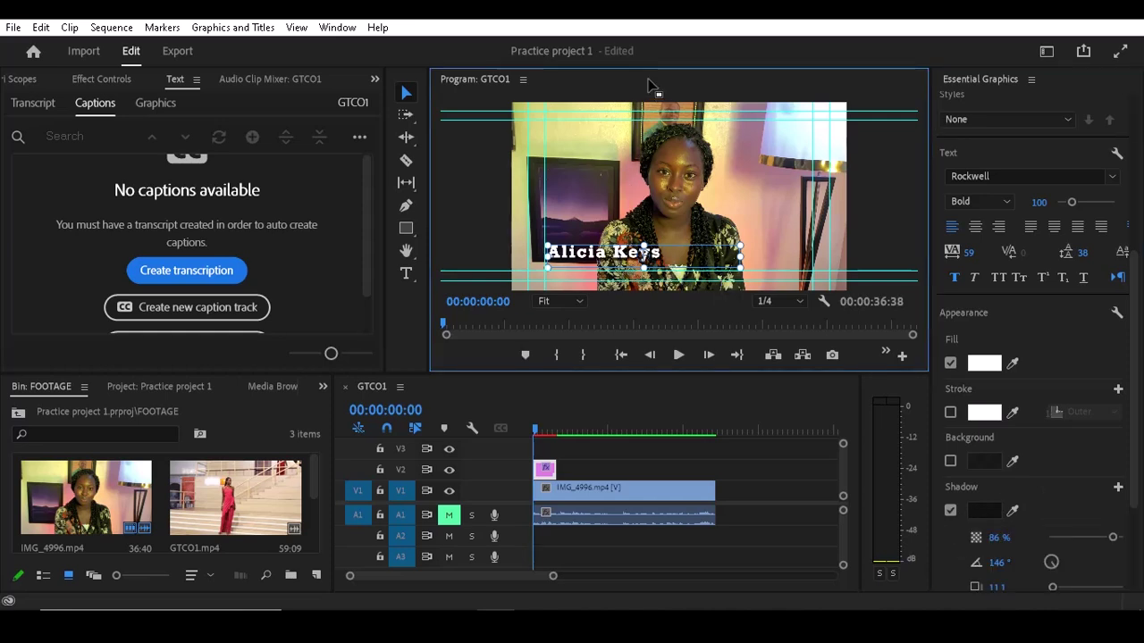
pyautogui.press('`')
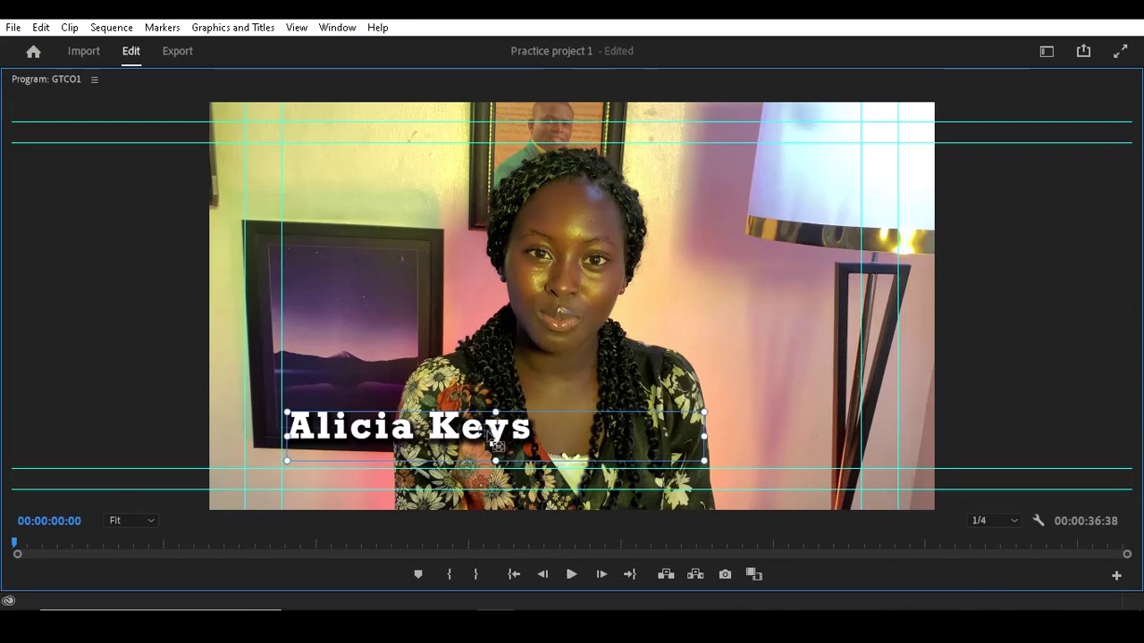
pyautogui.moveTo(449, 432); pyautogui.dragTo(773, 432)
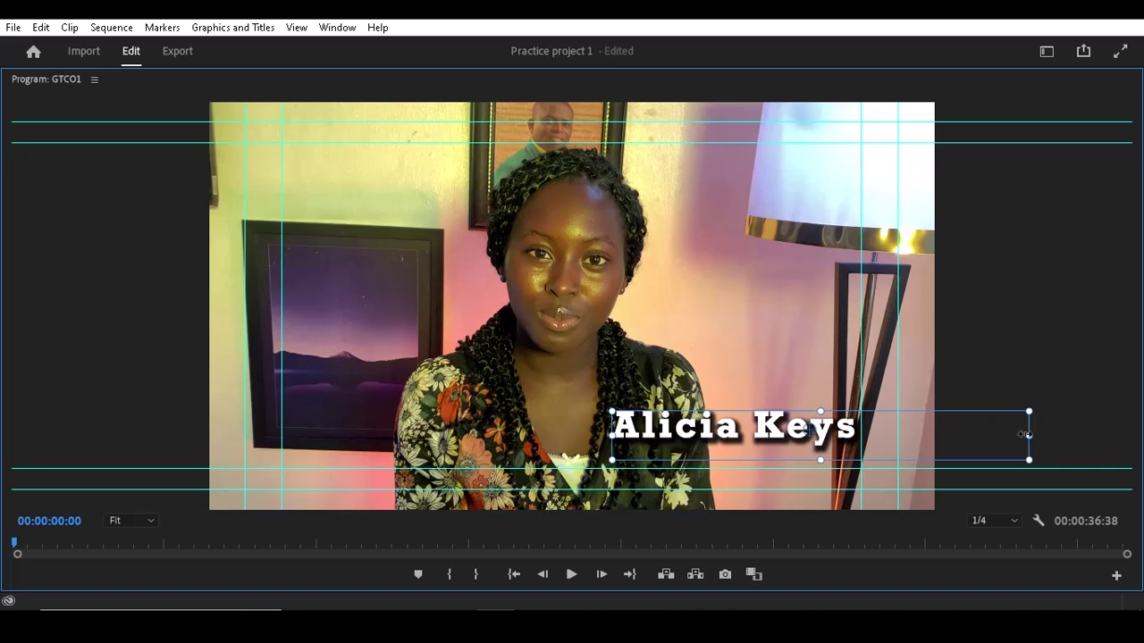
pyautogui.moveTo(1029, 436); pyautogui.dragTo(861, 427)
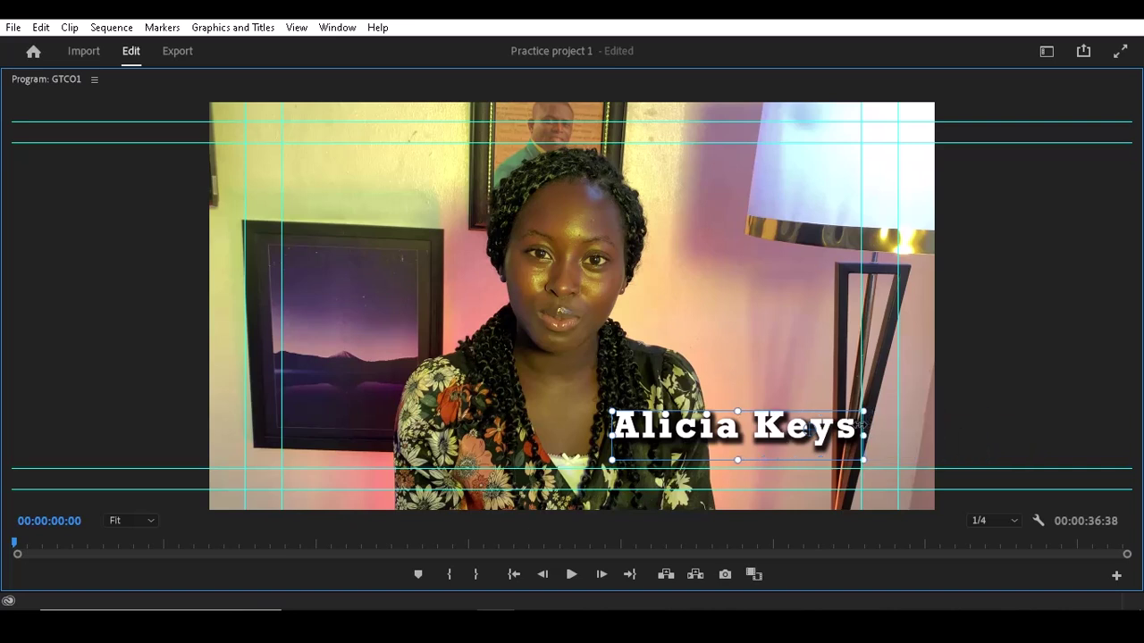
pyautogui.moveTo(734, 456); pyautogui.dragTo(735, 446)
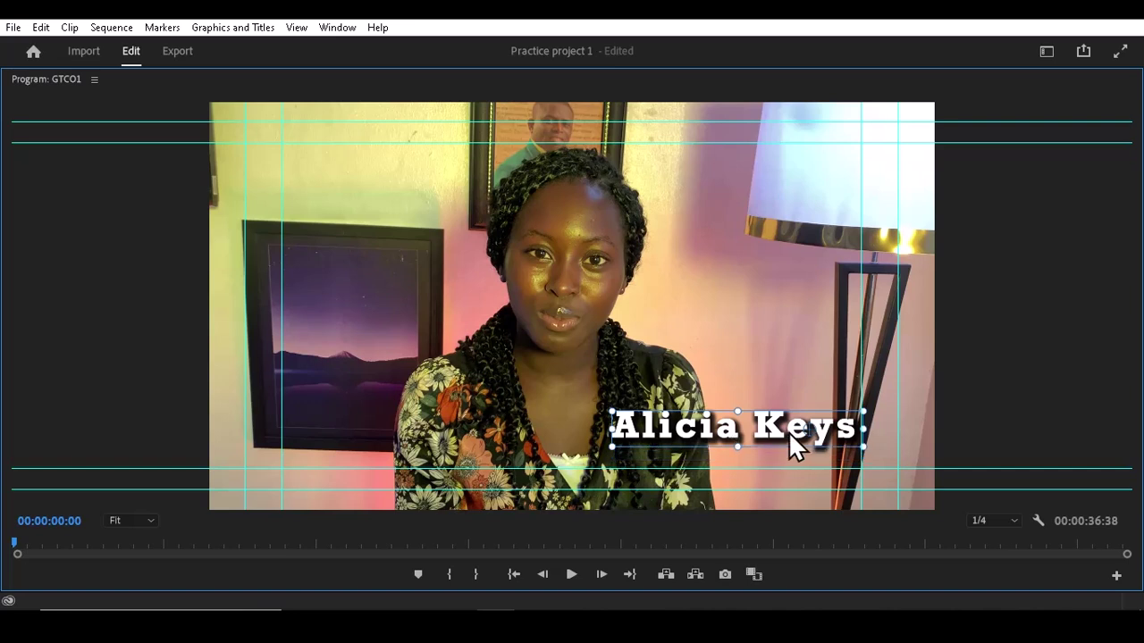
pyautogui.doubleClick(549, 84)
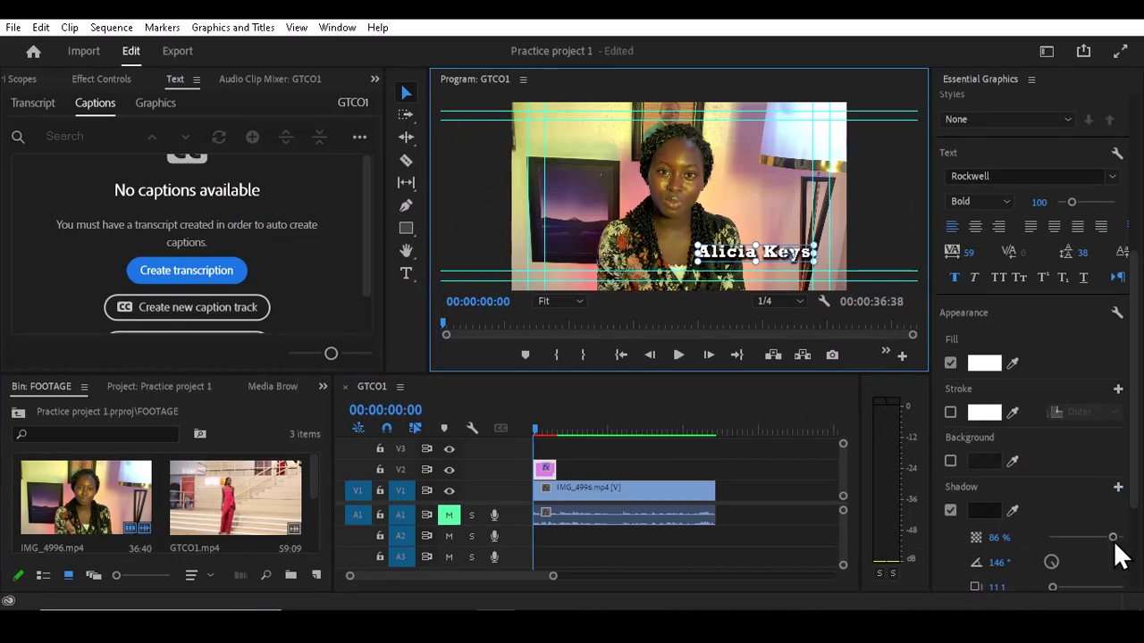
# - Reduce the size of the name text's shadow to 6.7
pyautogui.moveTo(1134, 483); pyautogui.dragTo(1082, 536)
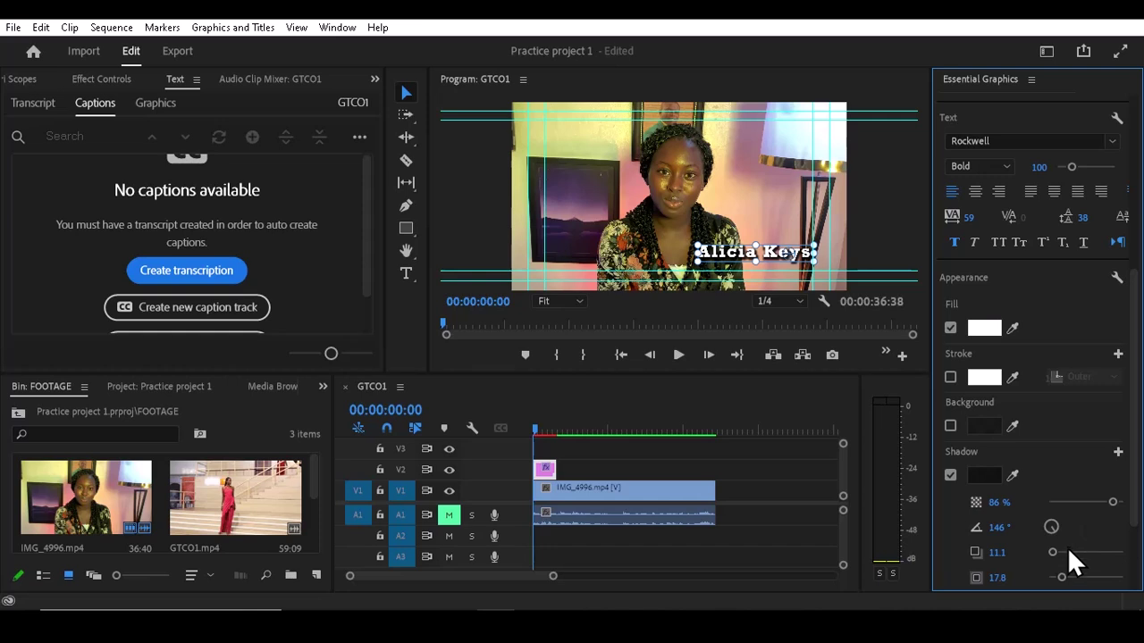
pyautogui.moveTo(1060, 577); pyautogui.dragTo(1053, 577)
# - Add a separate text layer reading "Presenter" just above the name in the video frame
pyautogui.click(406, 271)
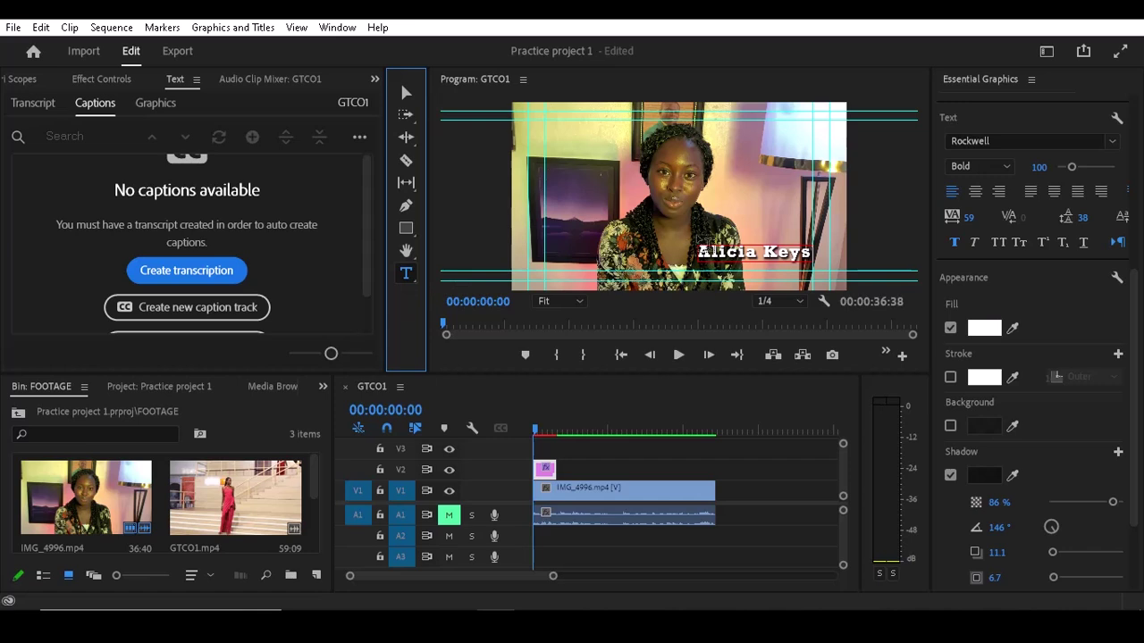
pyautogui.click(706, 227)
pyautogui.moveTo(766, 236); pyautogui.dragTo(803, 235)
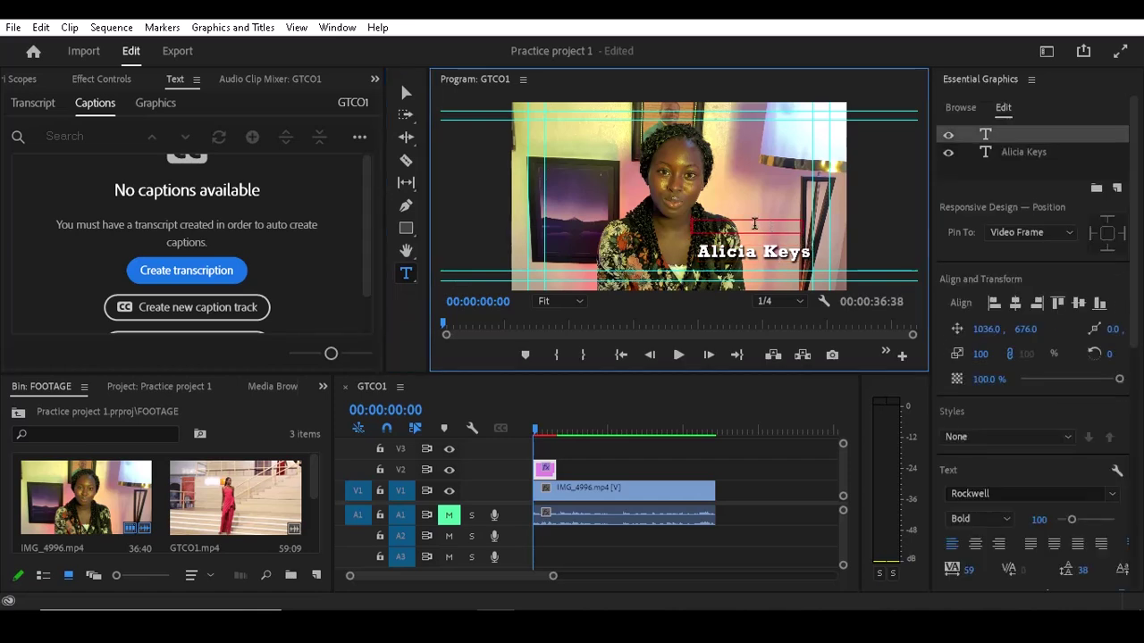
pyautogui.write('P')
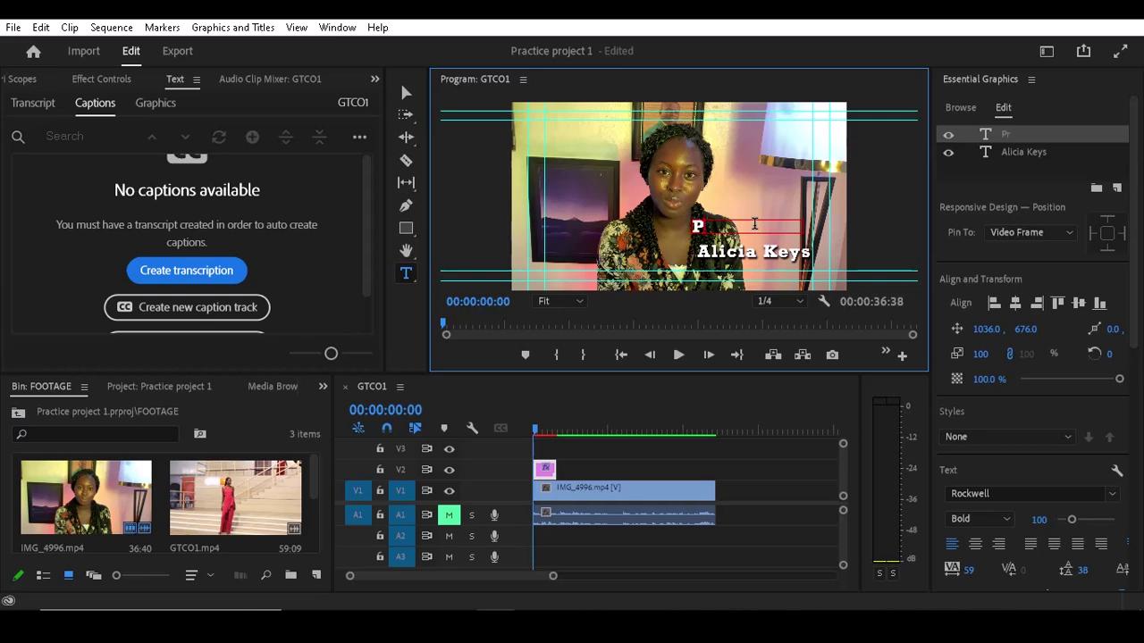
pyautogui.write('resenter')
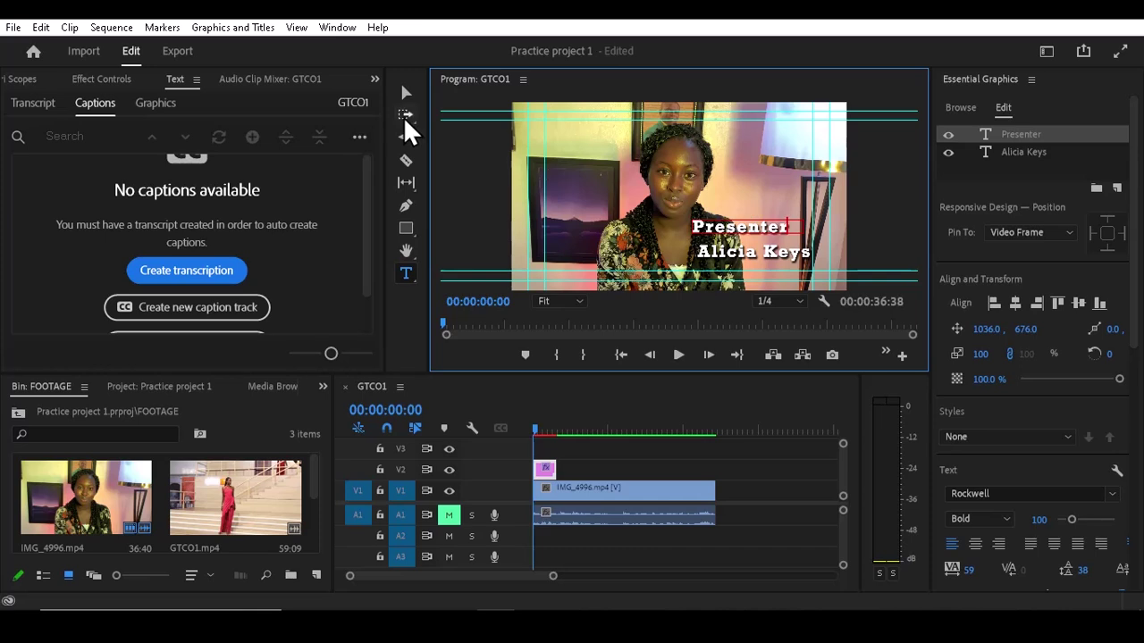
# - Set the Presenter text's font size to 50
pyautogui.click(406, 92)
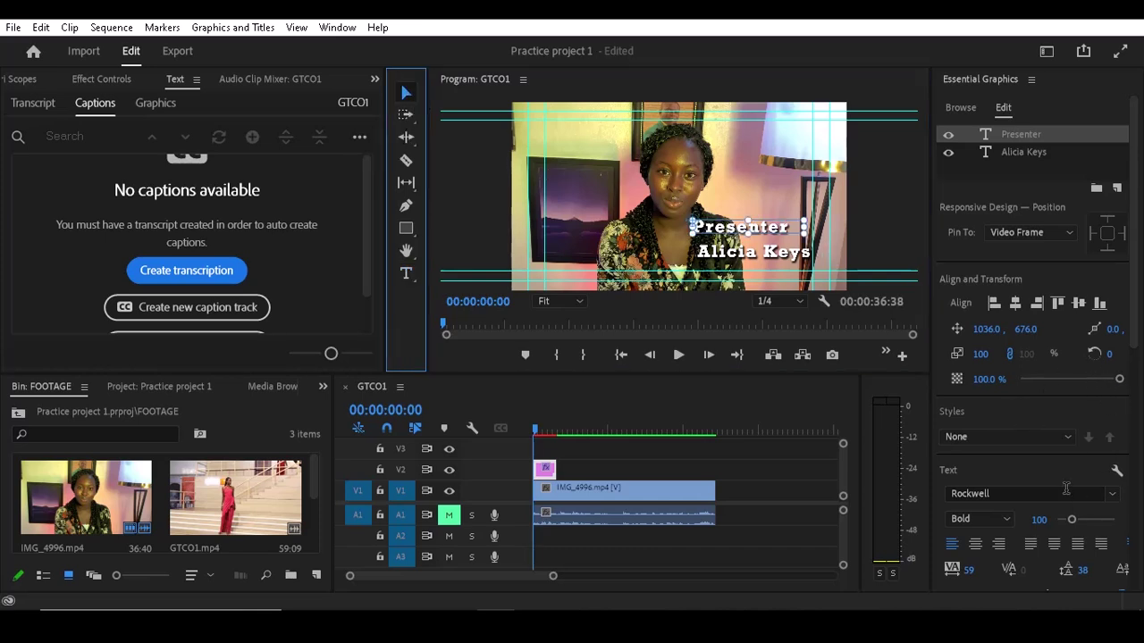
pyautogui.click(1037, 519)
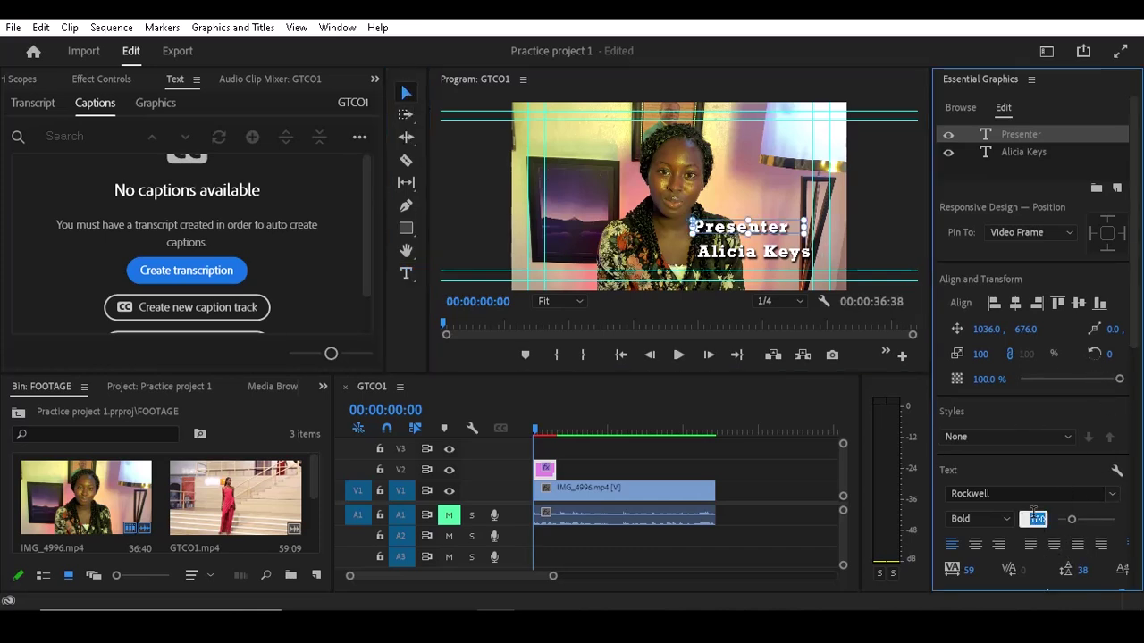
pyautogui.write('50')
pyautogui.press('Return')
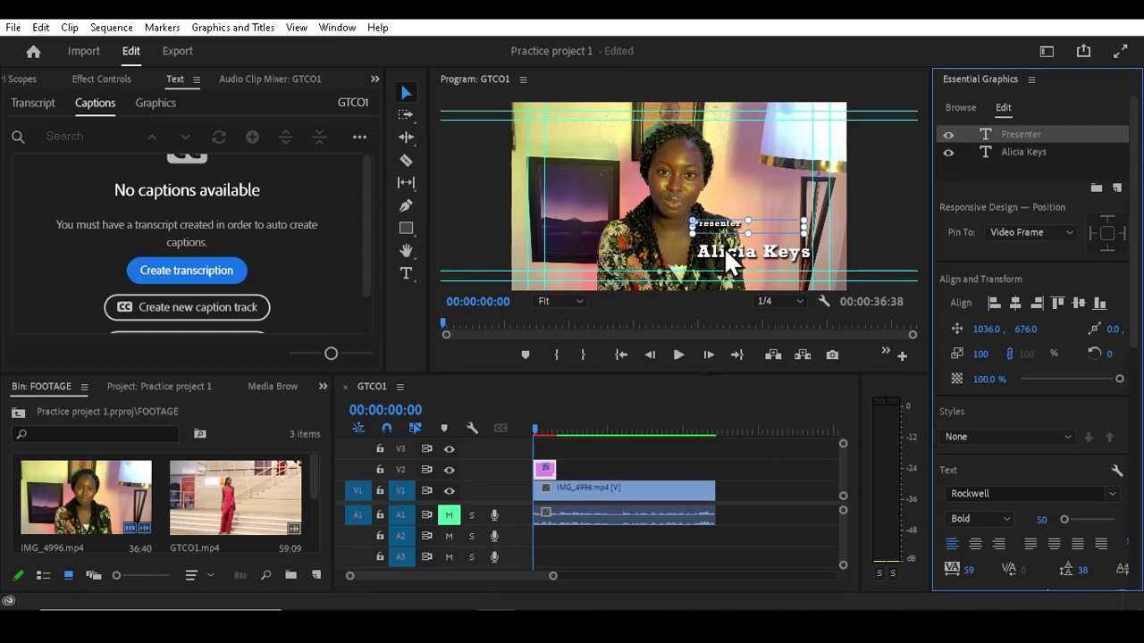
# - Move the Presenter text to the middle beneath the name and narrow its text box to fit the word
pyautogui.click(718, 224)
pyautogui.moveTo(720, 229); pyautogui.dragTo(723, 262)
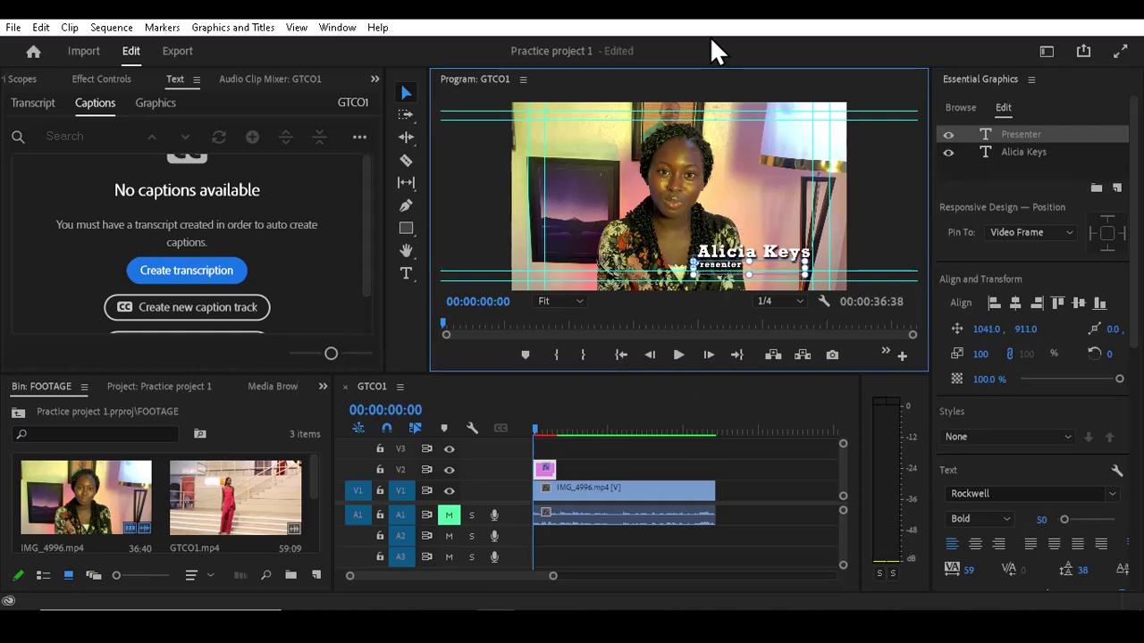
pyautogui.press('`')
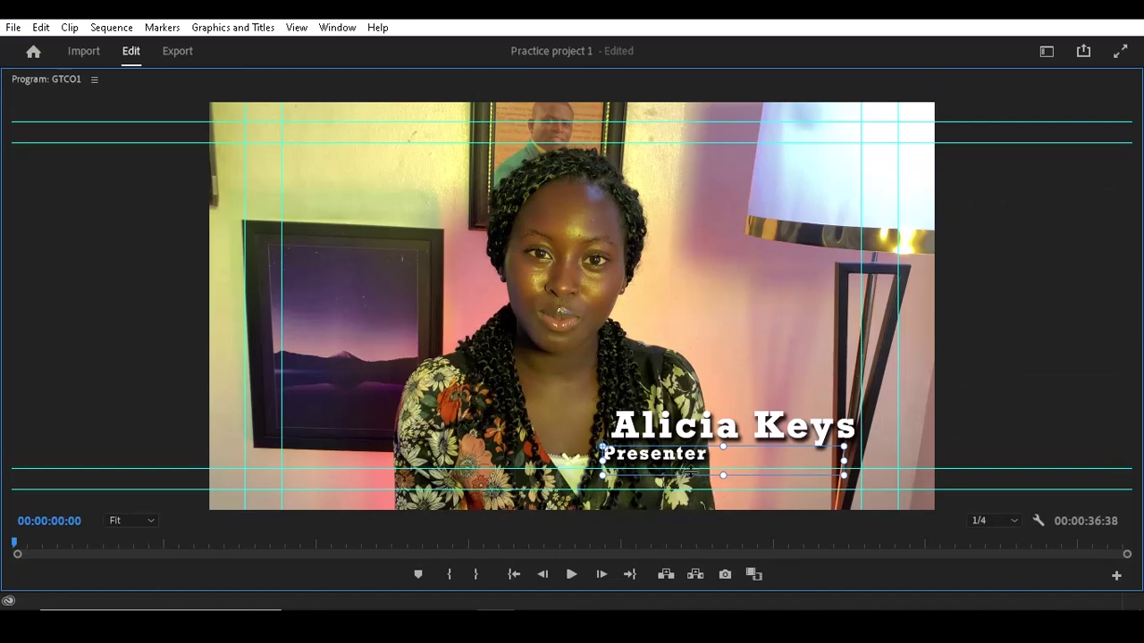
pyautogui.moveTo(668, 454); pyautogui.dragTo(794, 453)
pyautogui.moveTo(971, 463); pyautogui.dragTo(740, 459)
pyautogui.press('`')
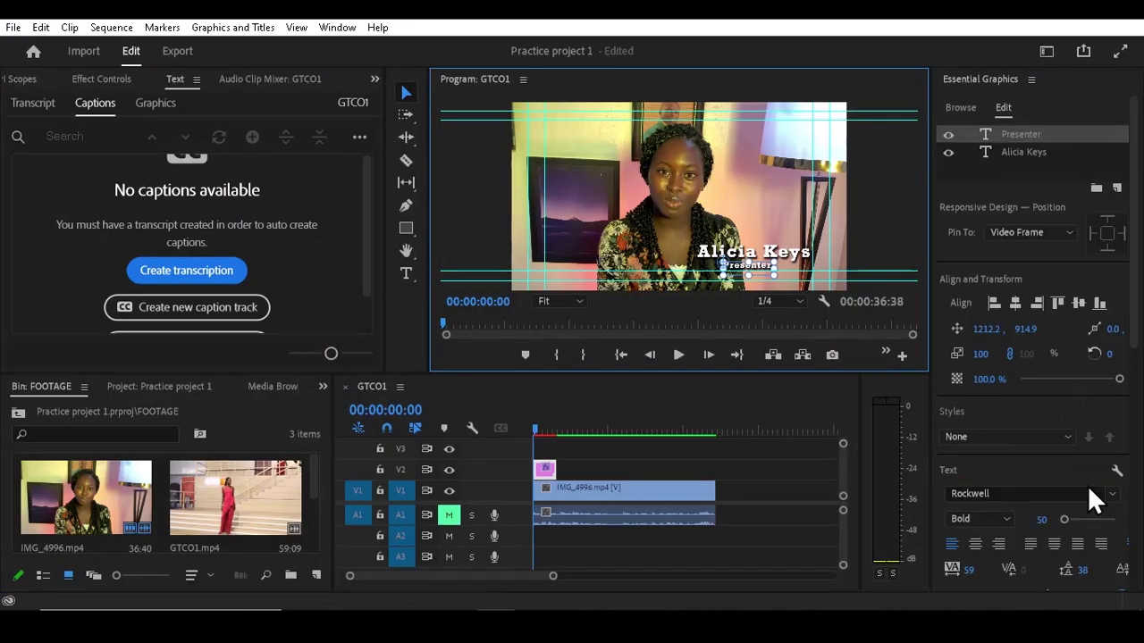
# - Change the Presenter text's font to Rockwell Condensed and shift it right, beneath the surname
pyautogui.click(1112, 494)
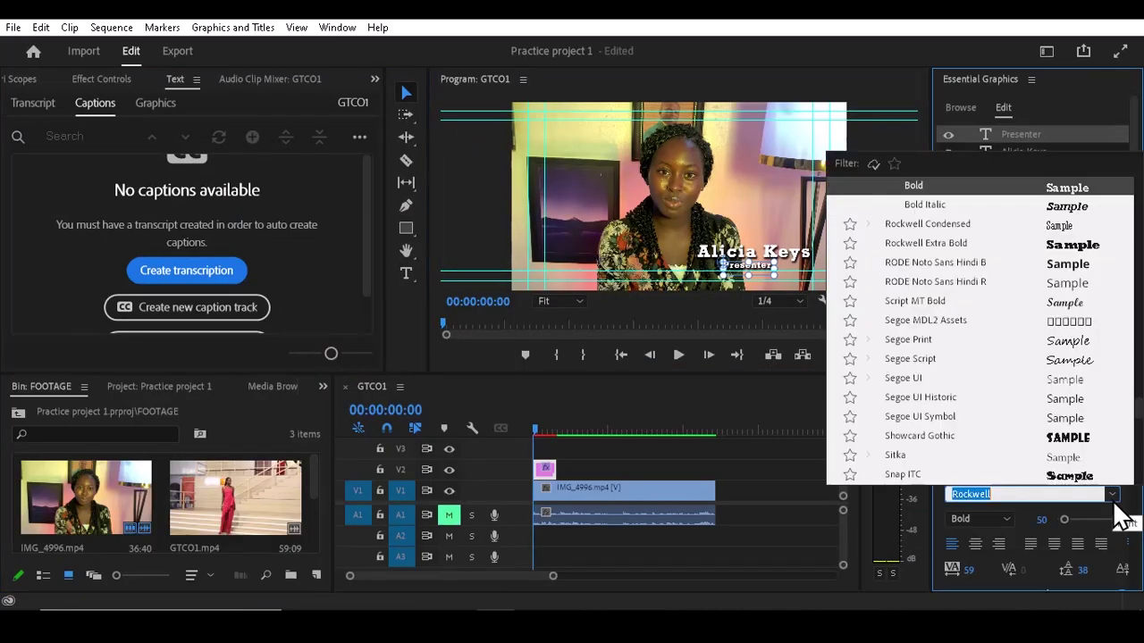
pyautogui.click(1055, 225)
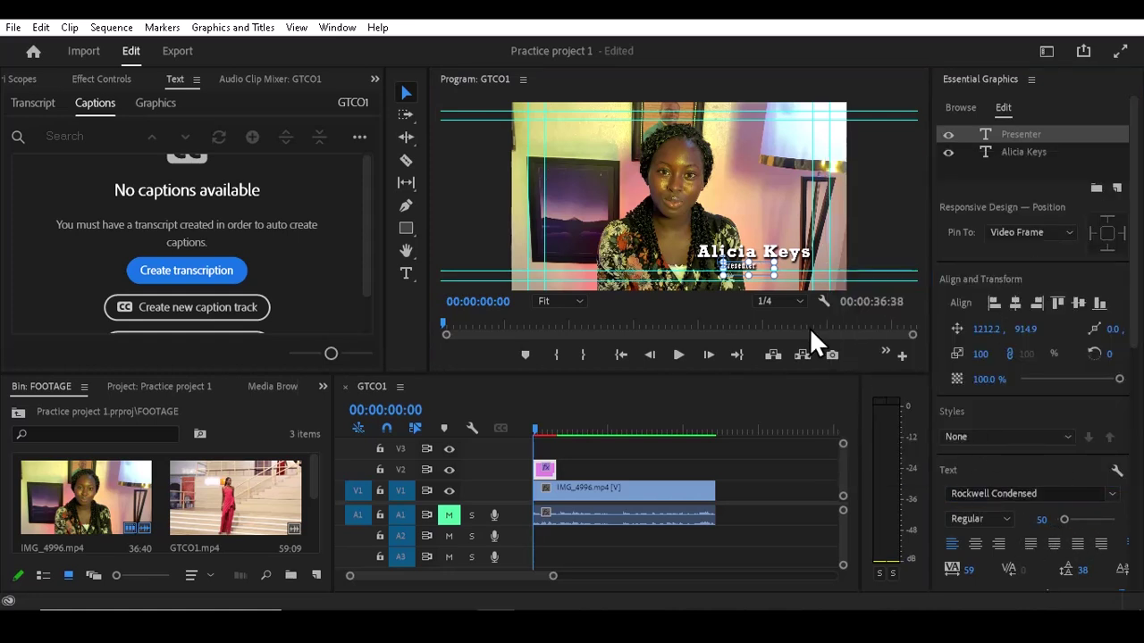
pyautogui.click(672, 76)
pyautogui.press('`')
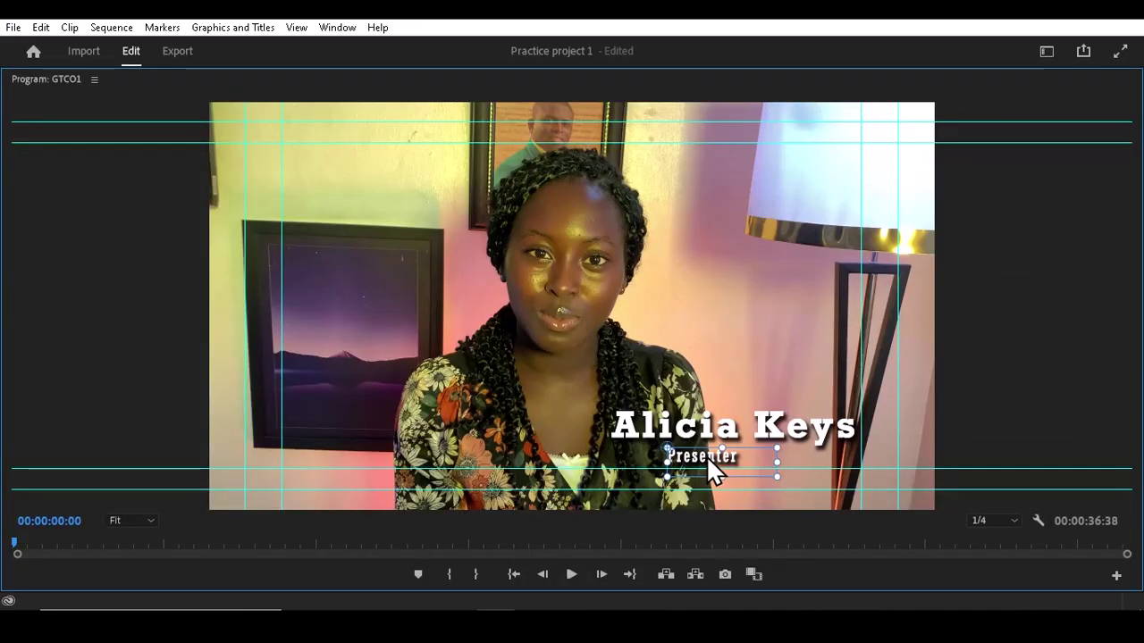
pyautogui.moveTo(708, 460); pyautogui.dragTo(779, 459)
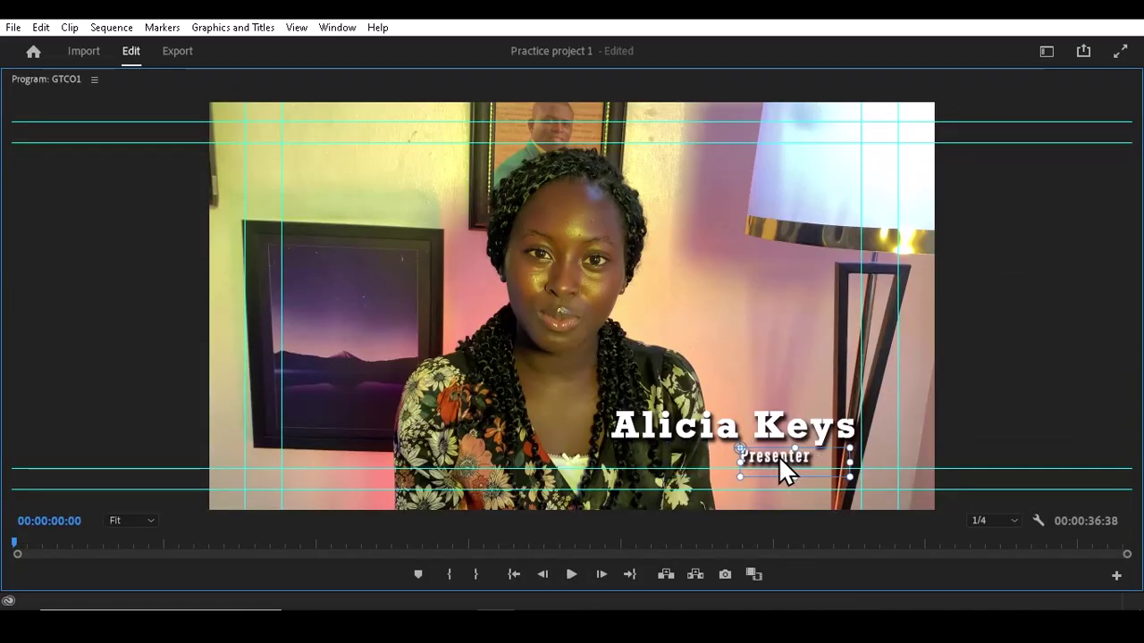
pyautogui.click(838, 371)
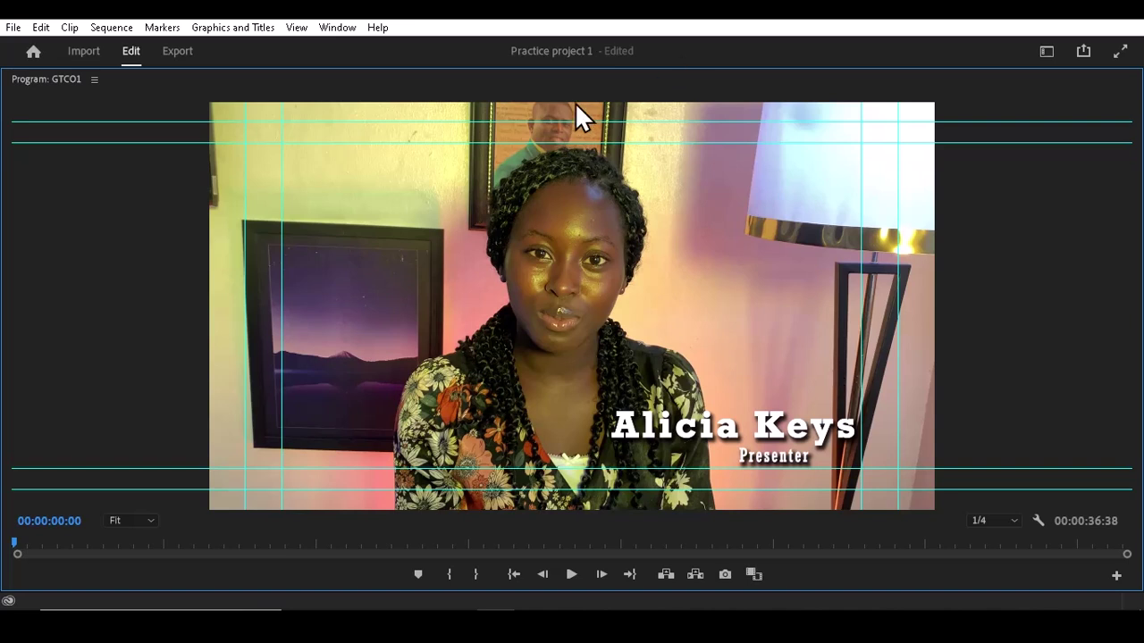
pyautogui.doubleClick(544, 78)
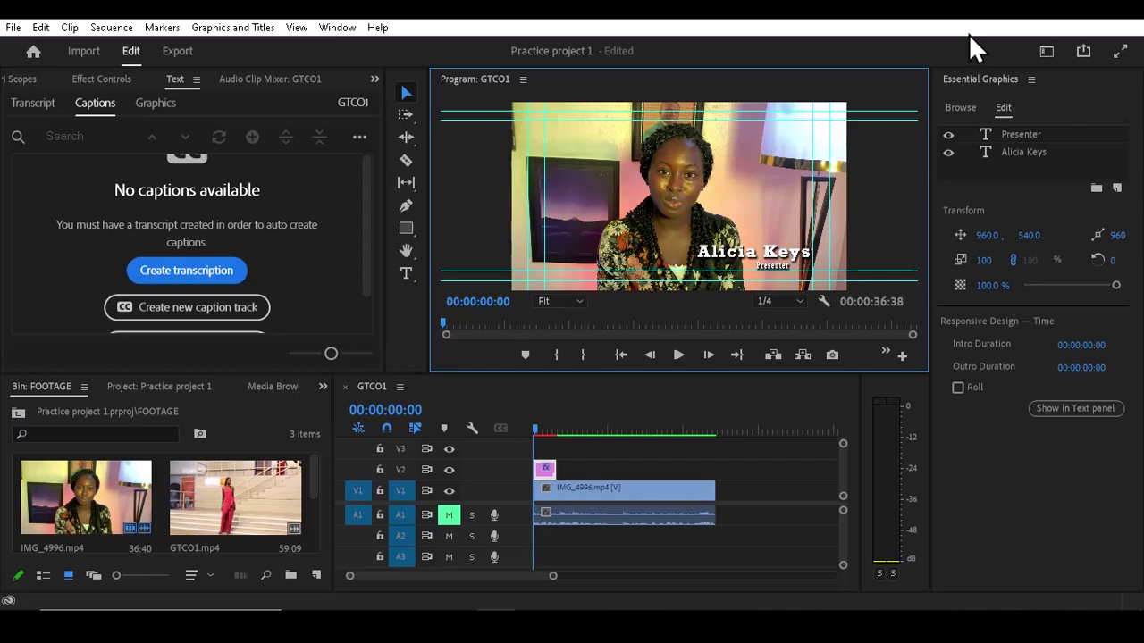
# - Place a rectangle about 760 by 162 behind the name and Presenter text, with its layer below both text layers
pyautogui.click(1117, 189)
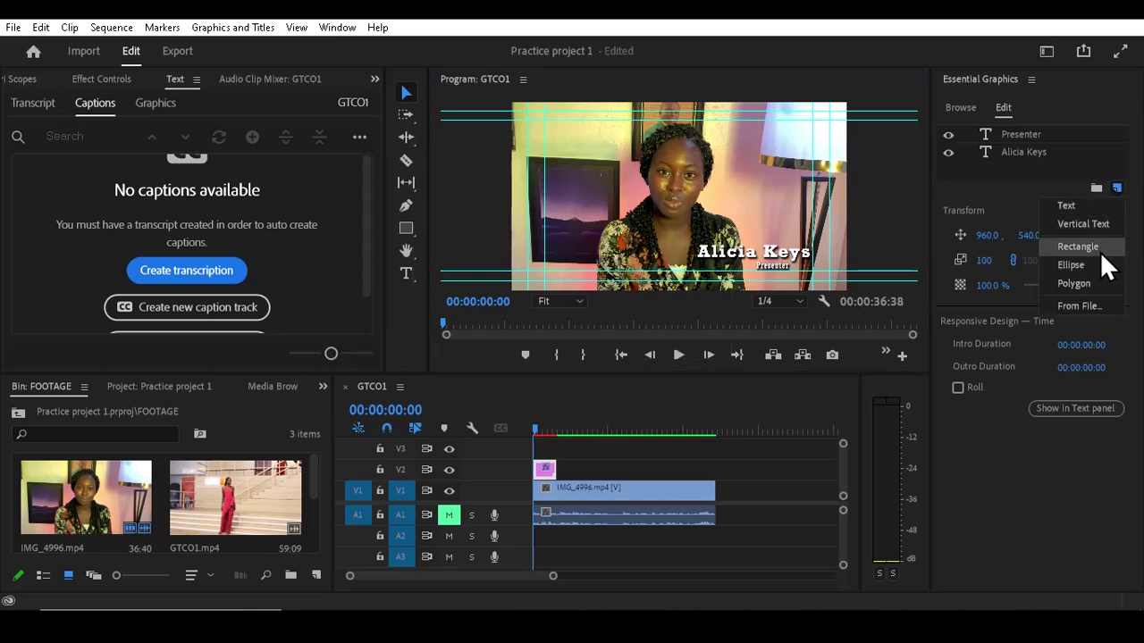
pyautogui.click(1100, 251)
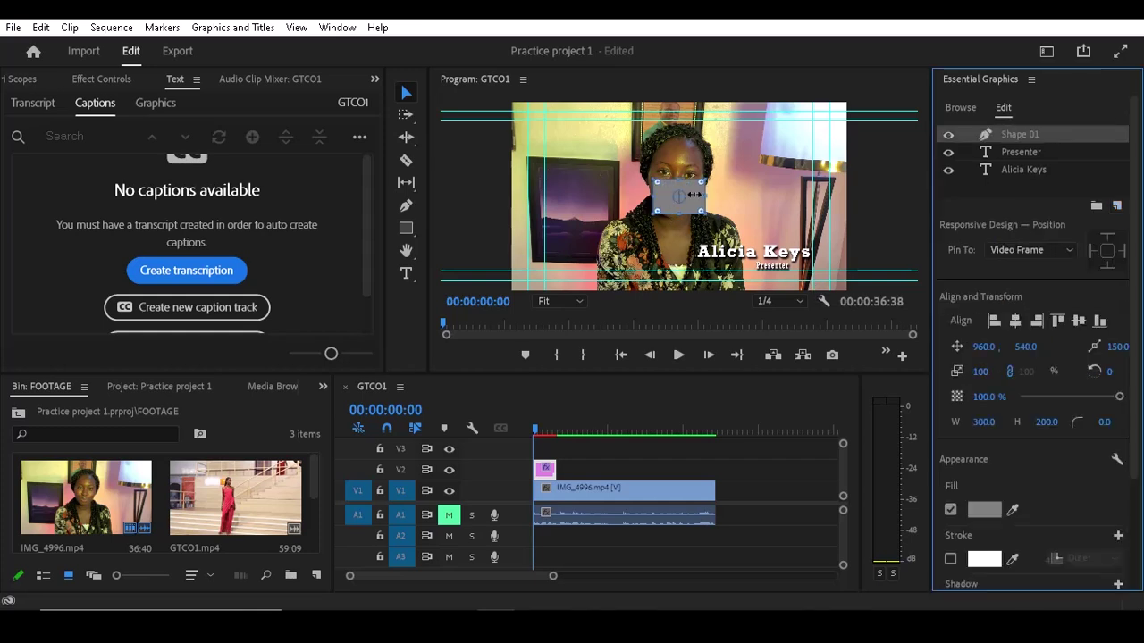
pyautogui.moveTo(709, 197); pyautogui.dragTo(782, 196)
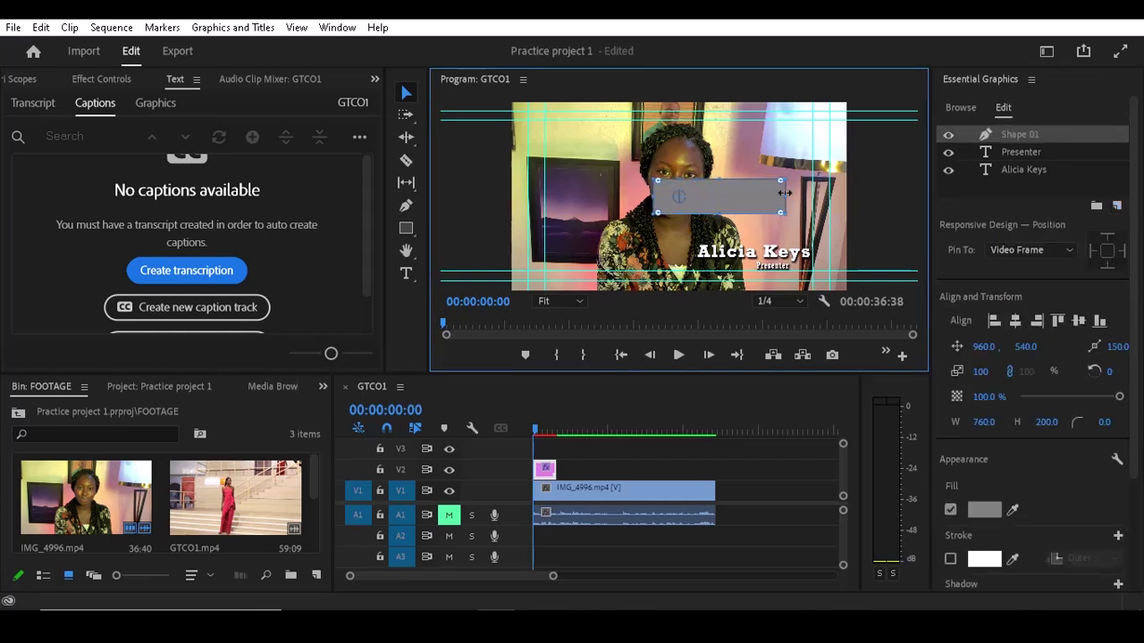
pyautogui.moveTo(721, 212); pyautogui.dragTo(759, 257)
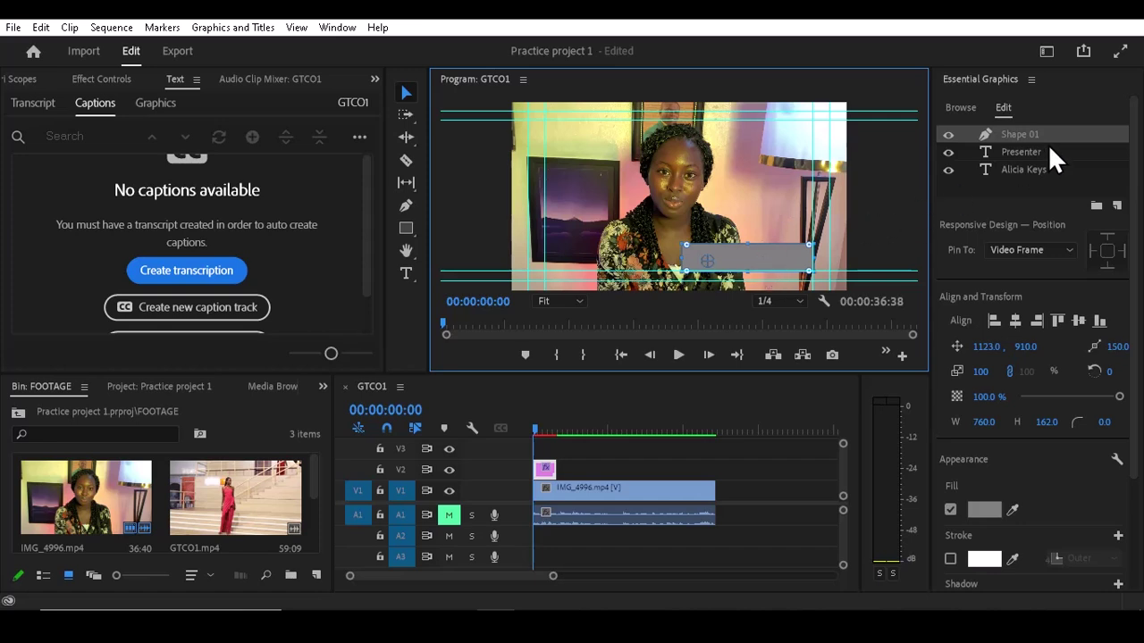
pyautogui.moveTo(1050, 132); pyautogui.dragTo(1051, 174)
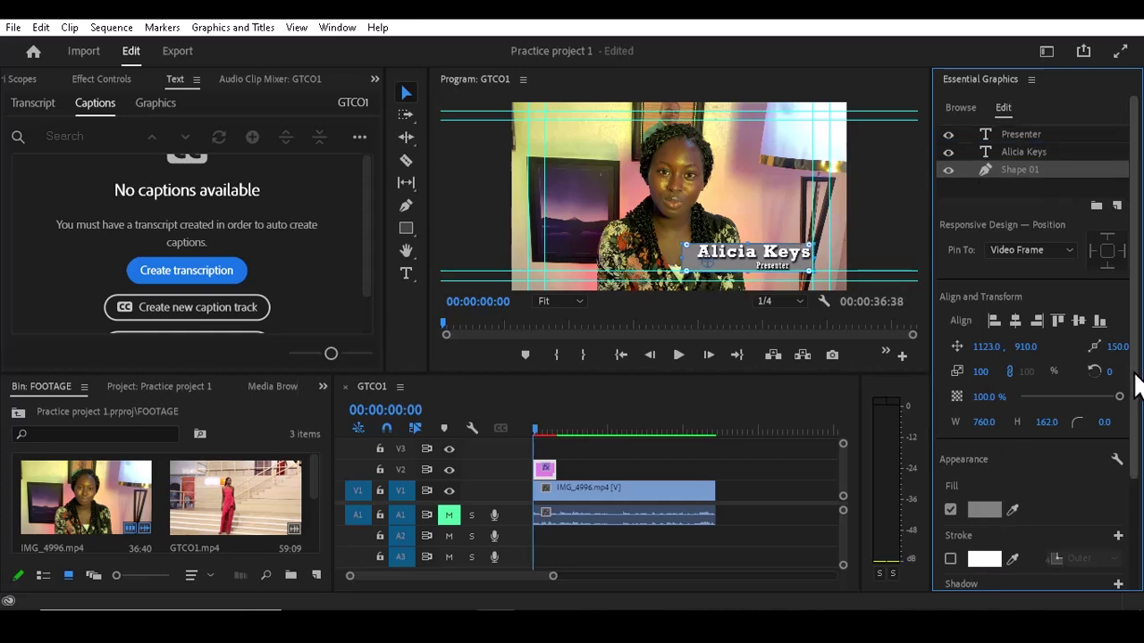
# - Change the rectangle's fill colour to black (000000)
pyautogui.moveTo(1136, 383); pyautogui.dragTo(1135, 449)
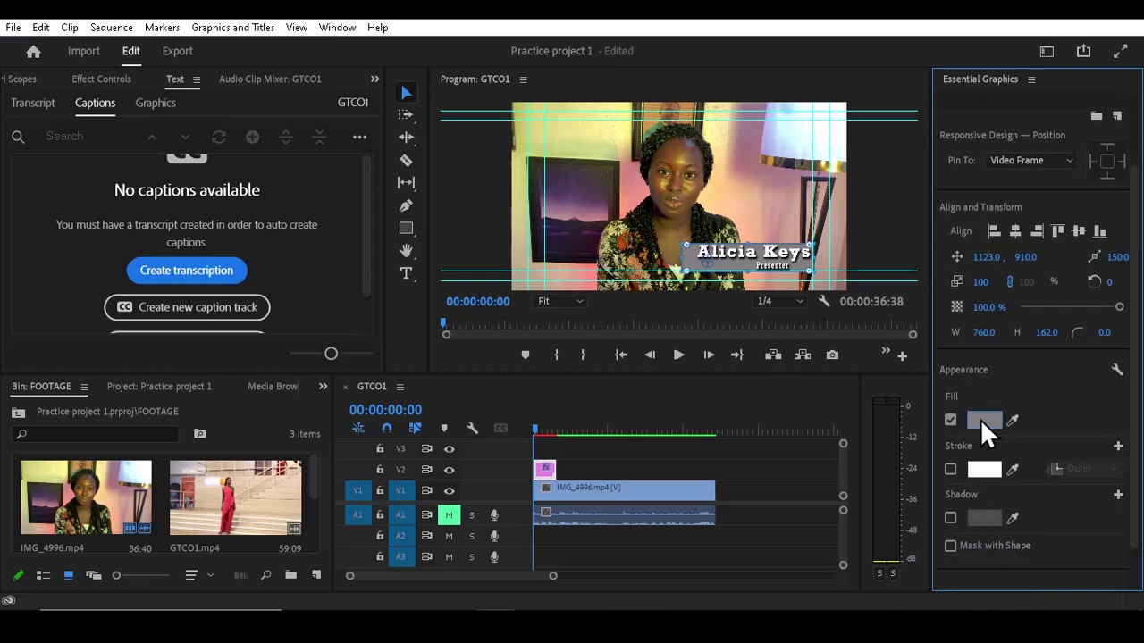
pyautogui.click(983, 420)
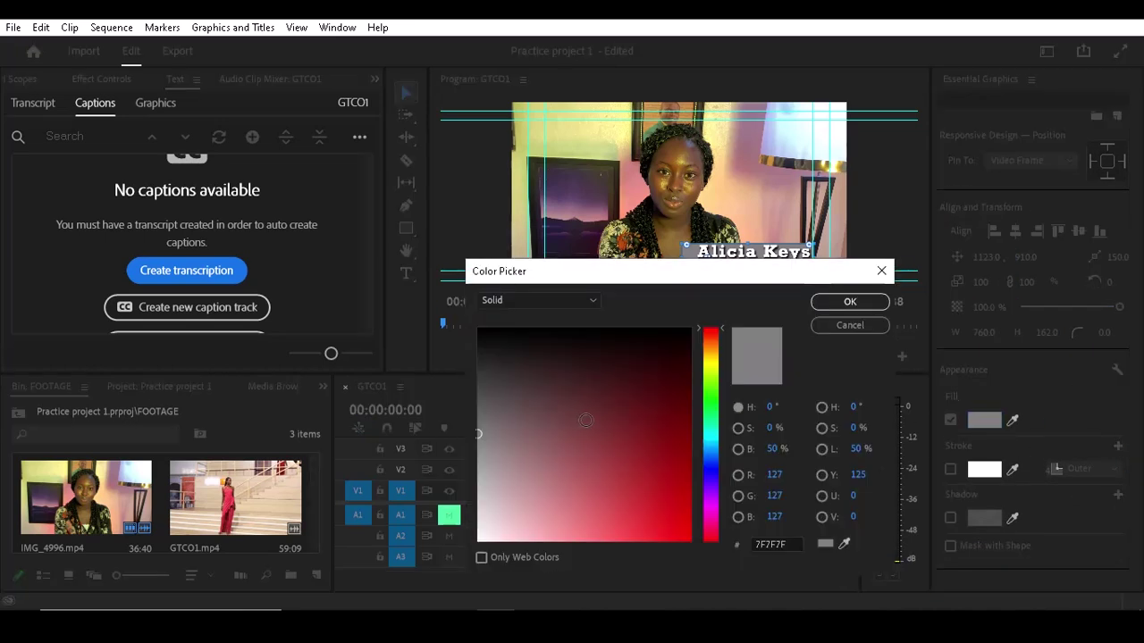
pyautogui.click(707, 381)
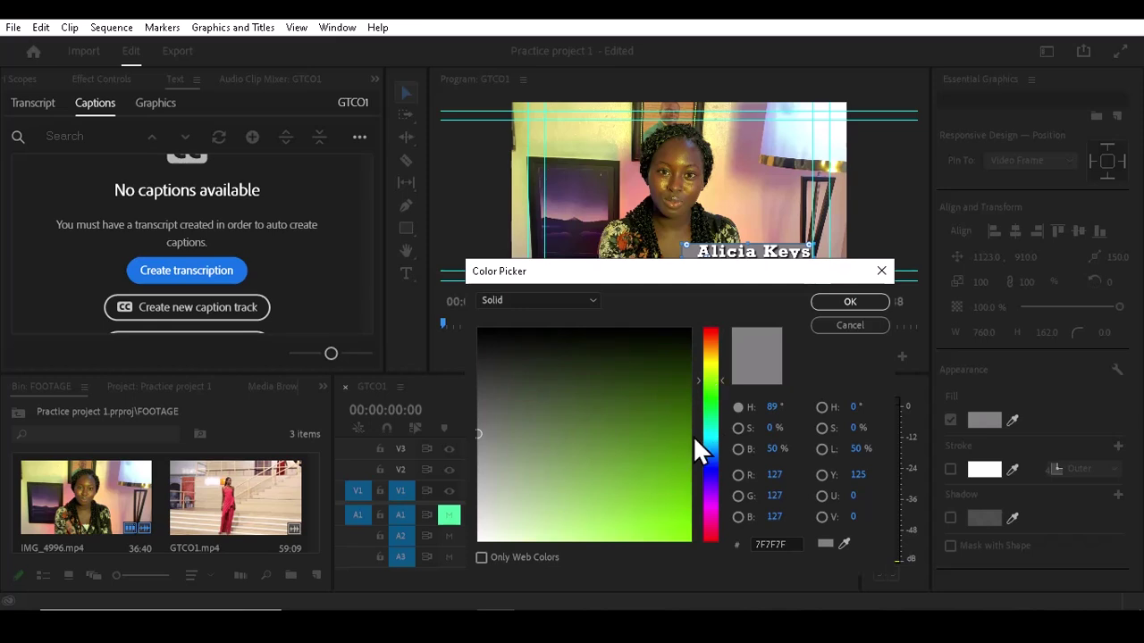
pyautogui.click(715, 361)
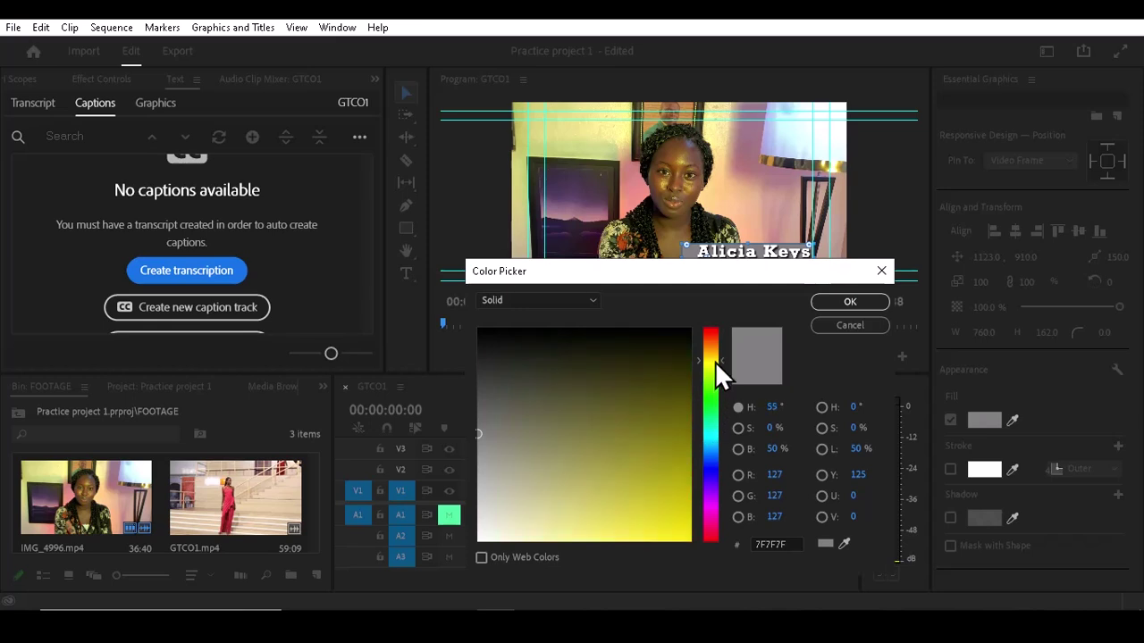
pyautogui.click(711, 434)
pyautogui.moveTo(692, 452); pyautogui.dragTo(689, 539)
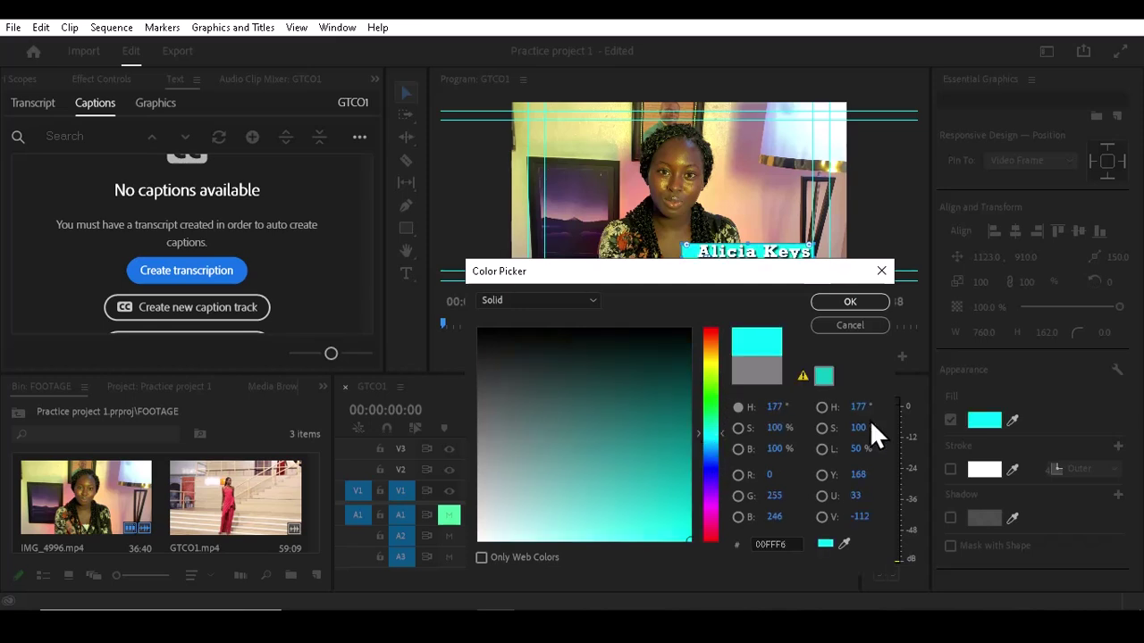
pyautogui.moveTo(663, 327)
pyautogui.mouseDown()
pyautogui.moveTo(664, 312)
pyautogui.moveTo(706, 309)
pyautogui.mouseUp()
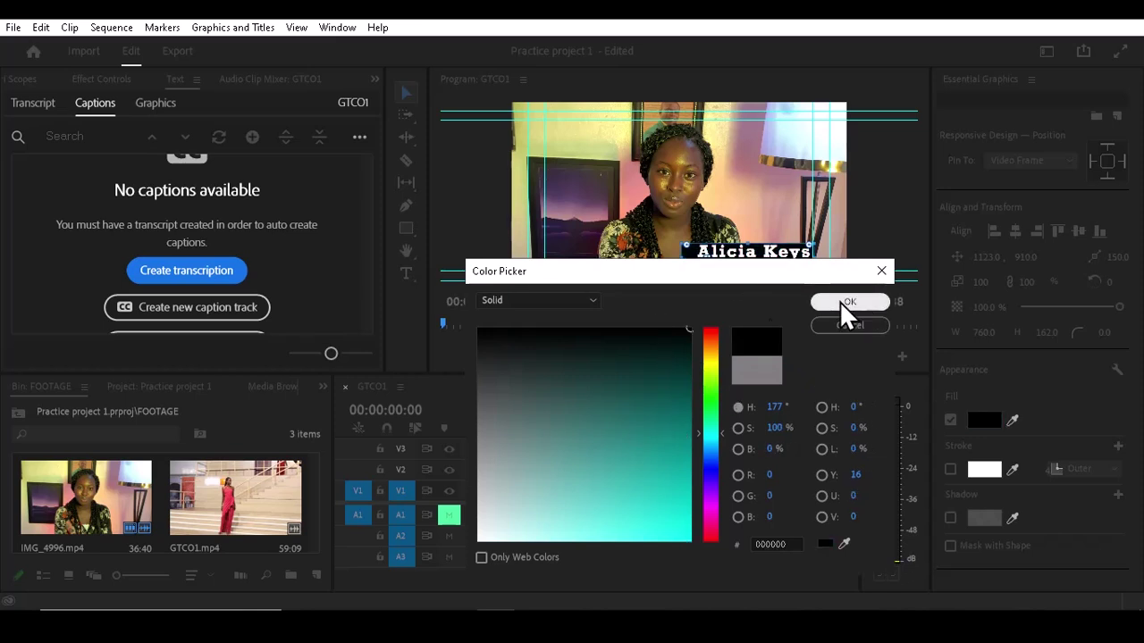
pyautogui.click(713, 361)
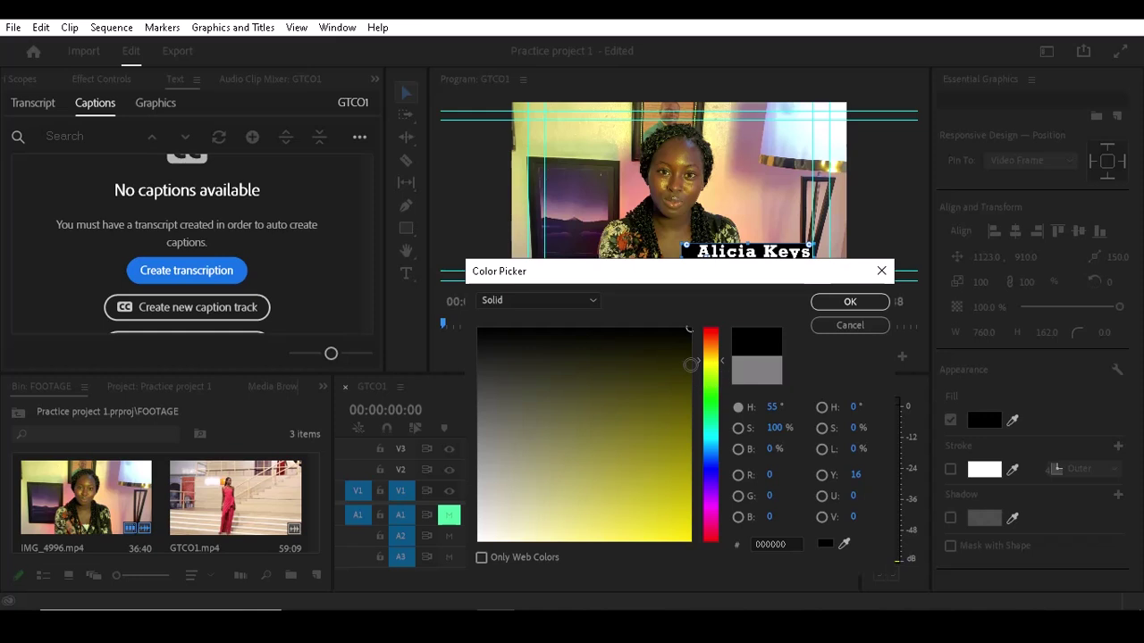
pyautogui.moveTo(691, 364); pyautogui.dragTo(690, 541)
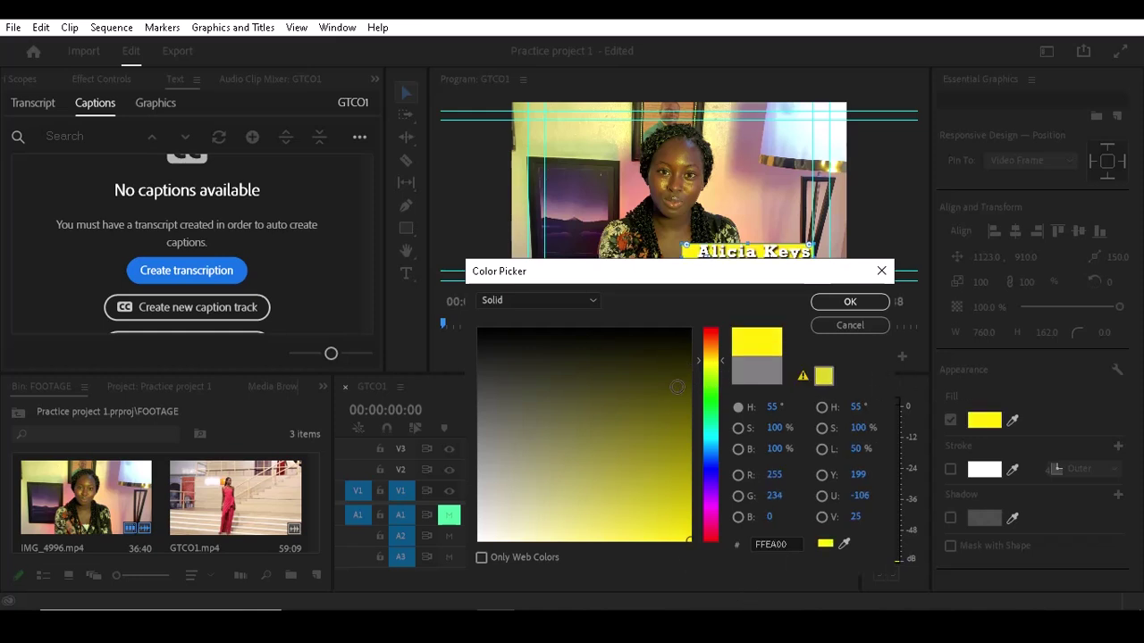
pyautogui.moveTo(671, 346); pyautogui.dragTo(690, 327)
pyautogui.click(850, 304)
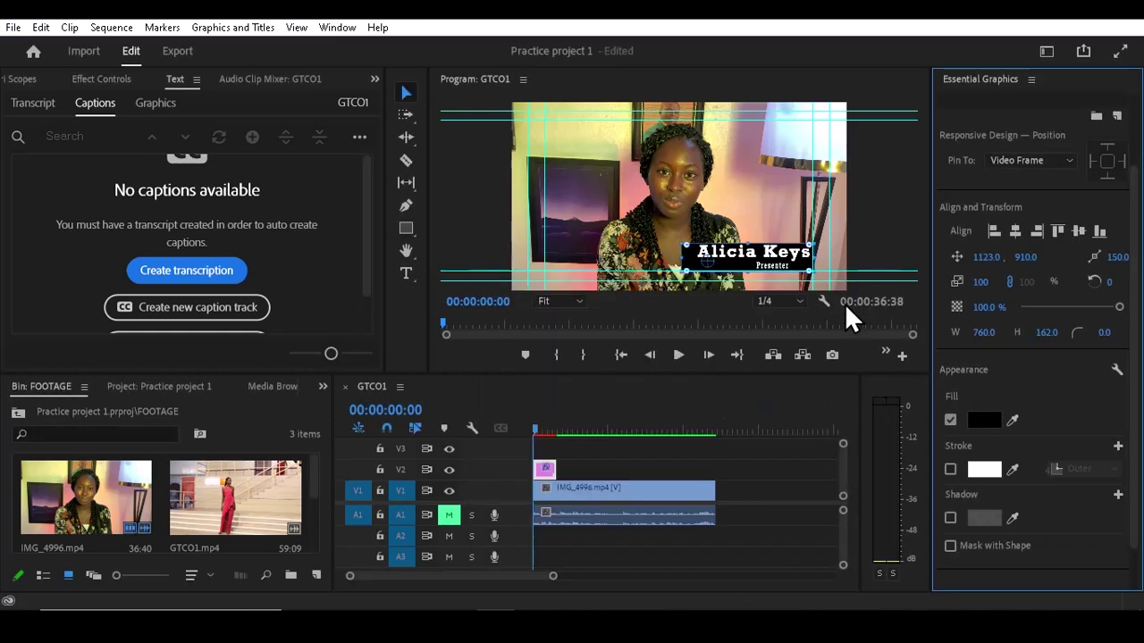
# - Resize the rectangle to about 697 by 167 to fit the name and lower its opacity to about 60.5%
pyautogui.moveTo(685, 257); pyautogui.dragTo(695, 258)
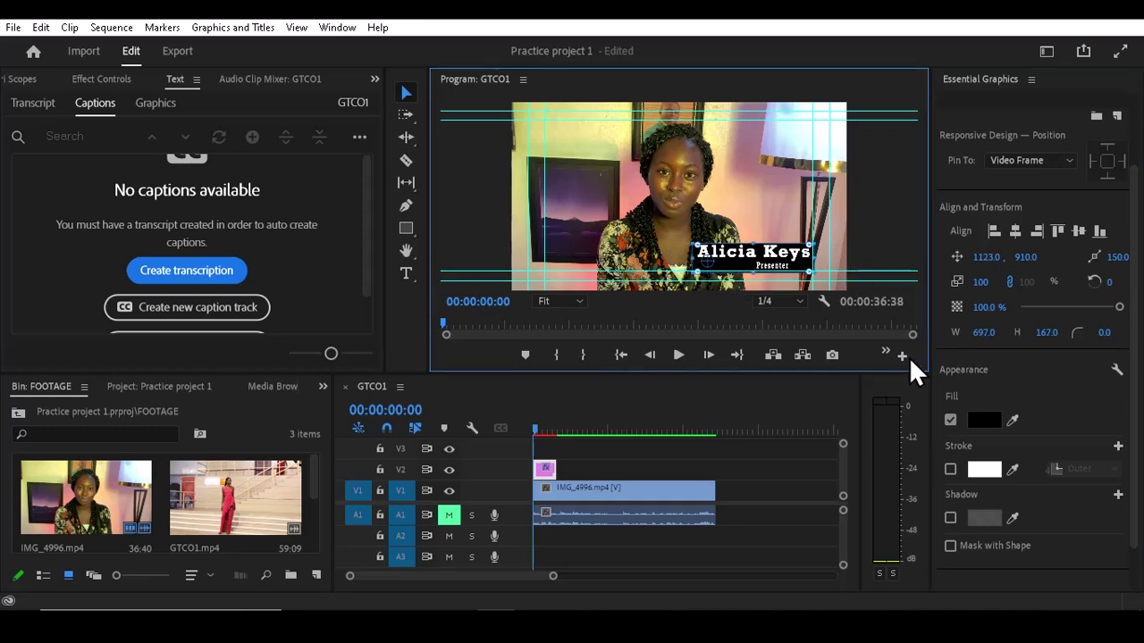
pyautogui.scroll(-2, 1133, 397)
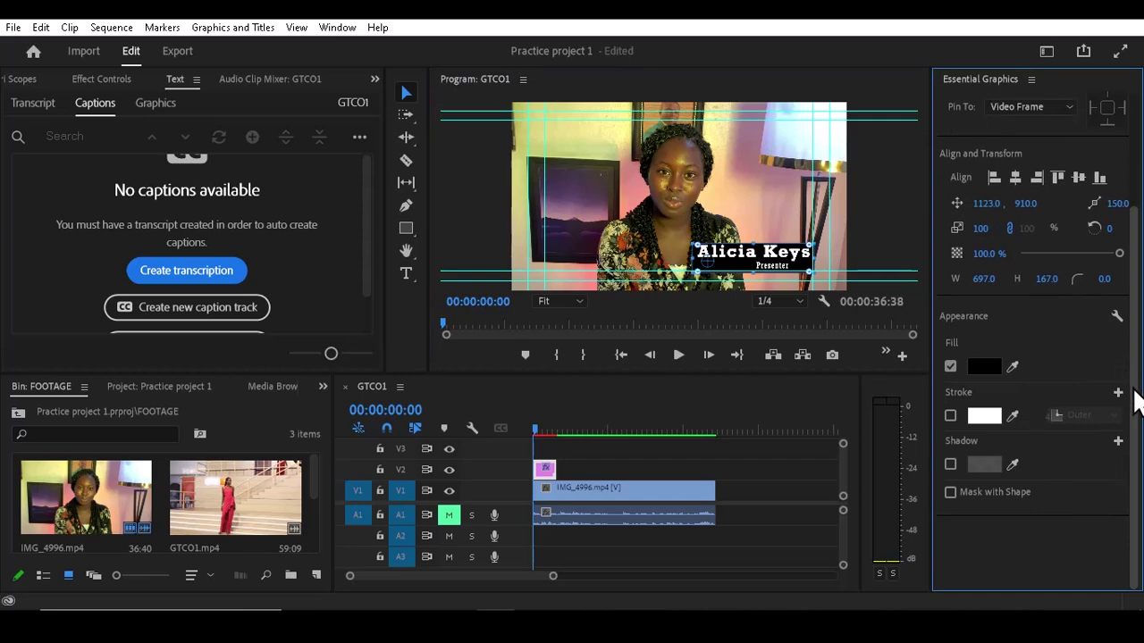
pyautogui.moveTo(1136, 396); pyautogui.dragTo(1081, 338)
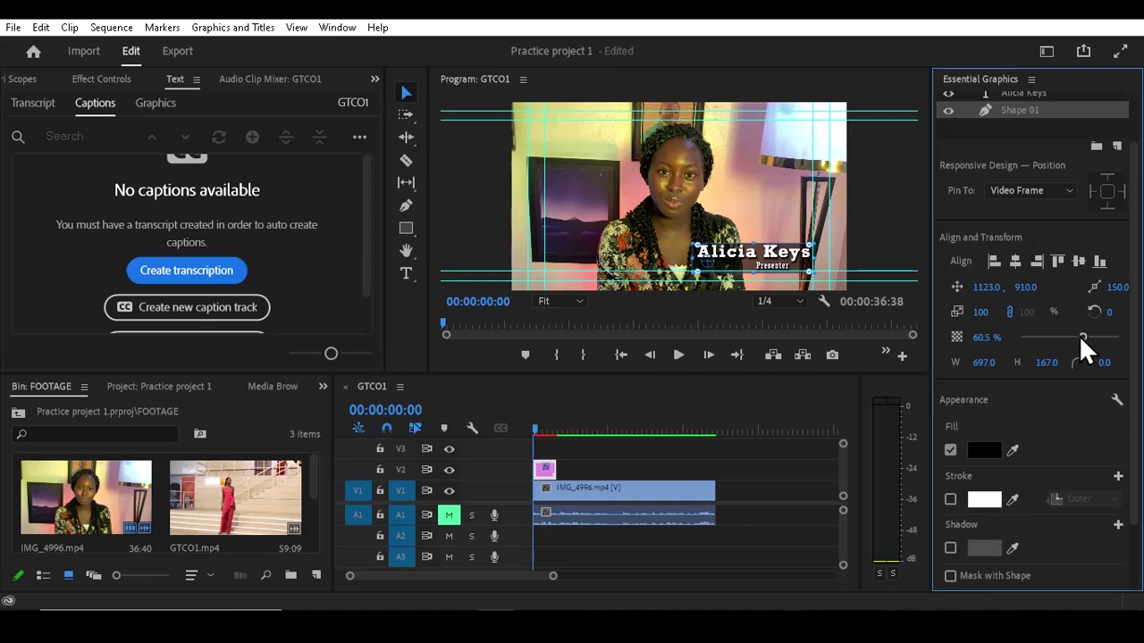
# - Enlarge the program view, move the Presenter text left so it starts beneath the name's first letter, and restore the view
pyautogui.press('`')
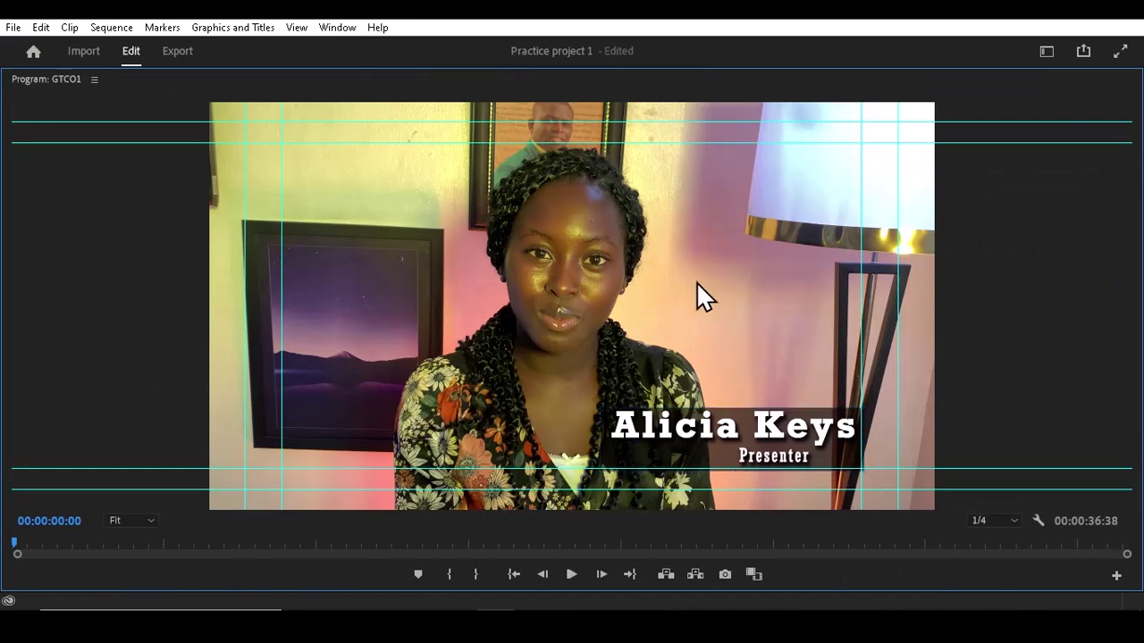
pyautogui.click(783, 461)
pyautogui.moveTo(779, 459); pyautogui.dragTo(658, 458)
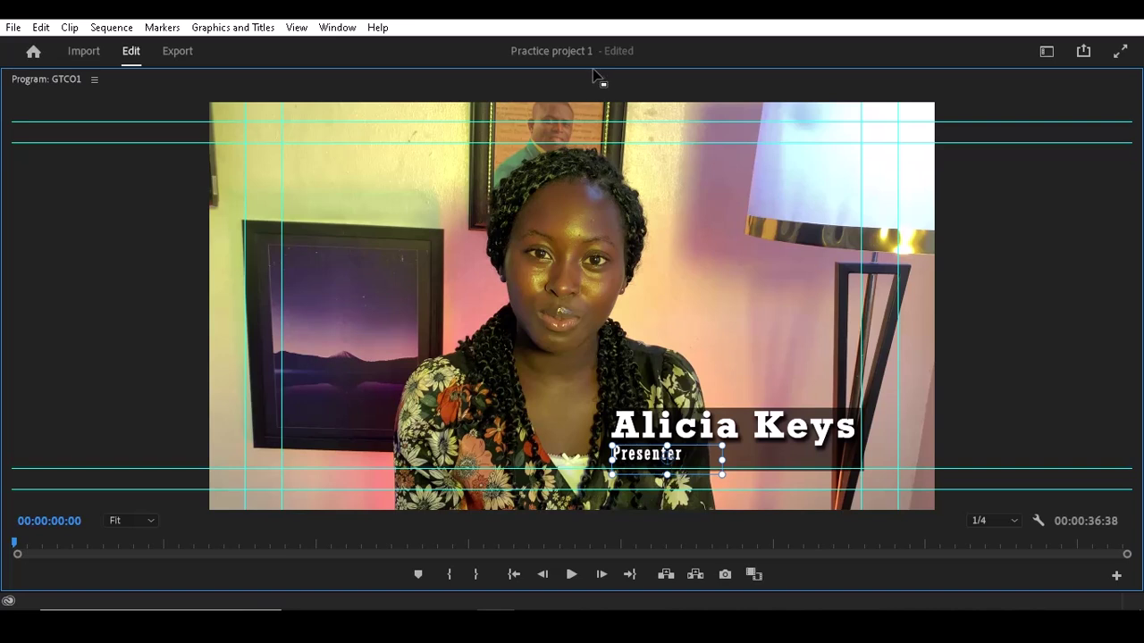
pyautogui.press('`')
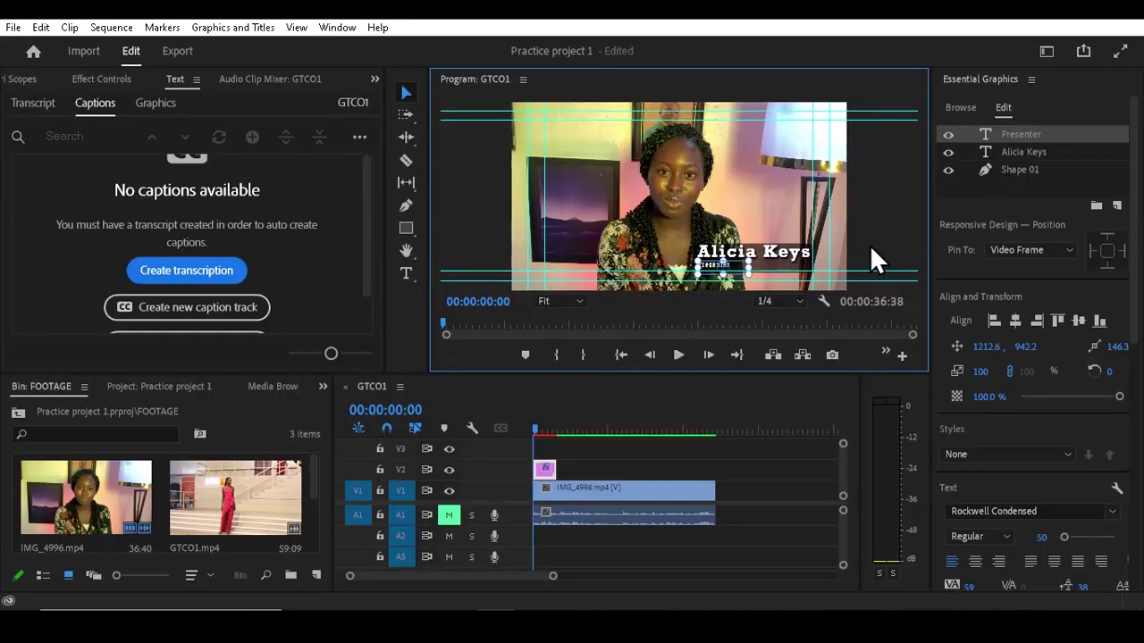
# - Group the Presenter text, the name text and the rectangle layers together, and collapse the group
pyautogui.click(1025, 152)
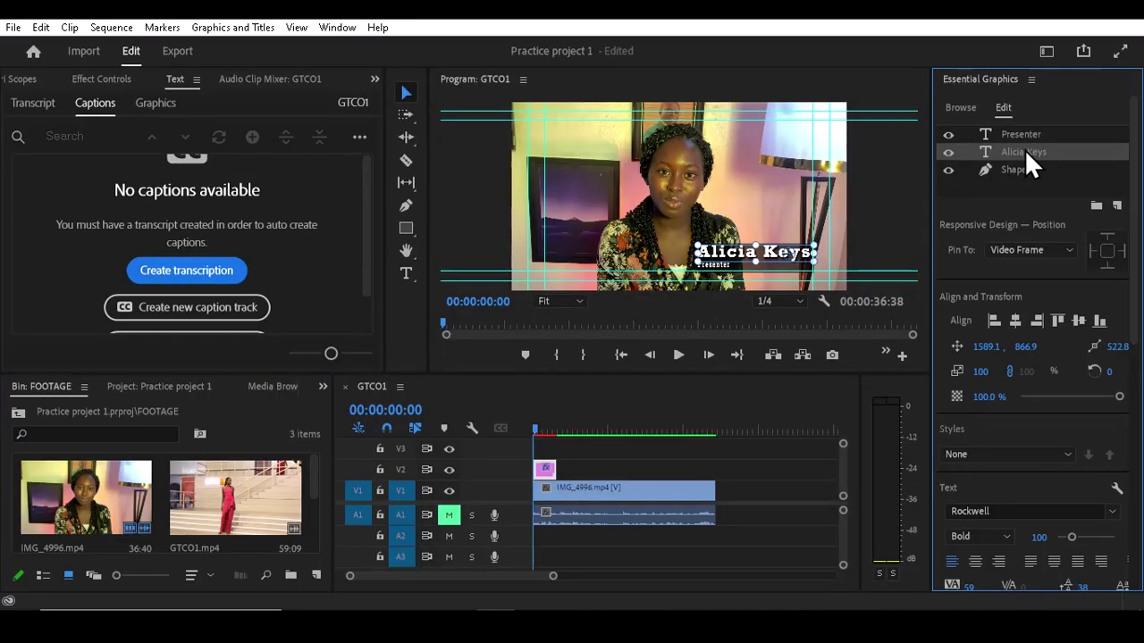
pyautogui.click(1023, 166)
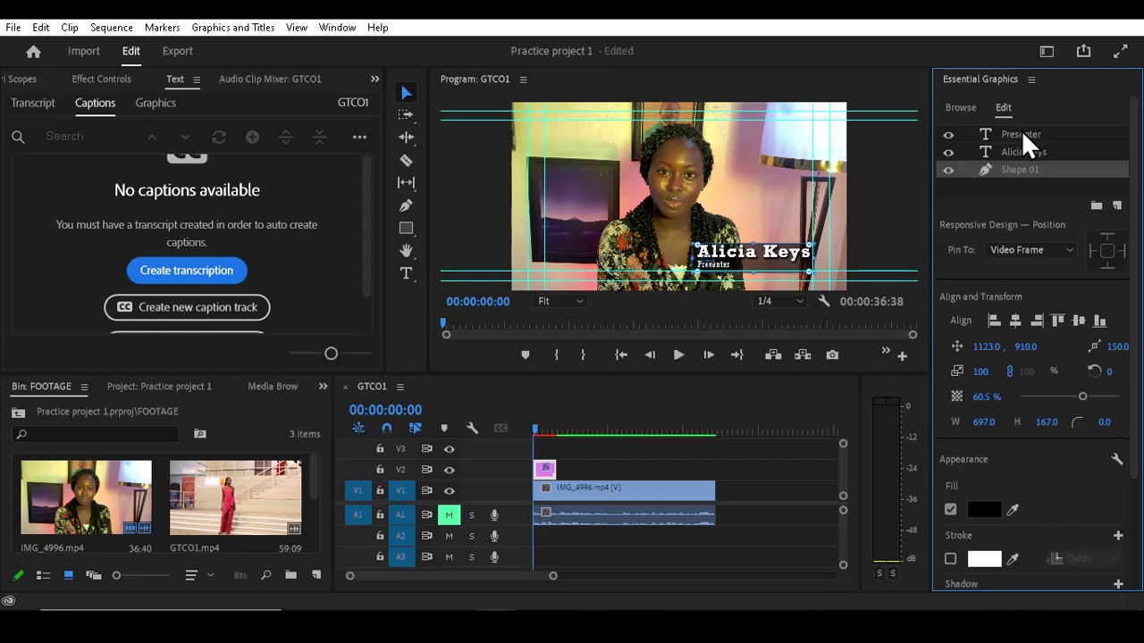
pyautogui.click(1022, 131)
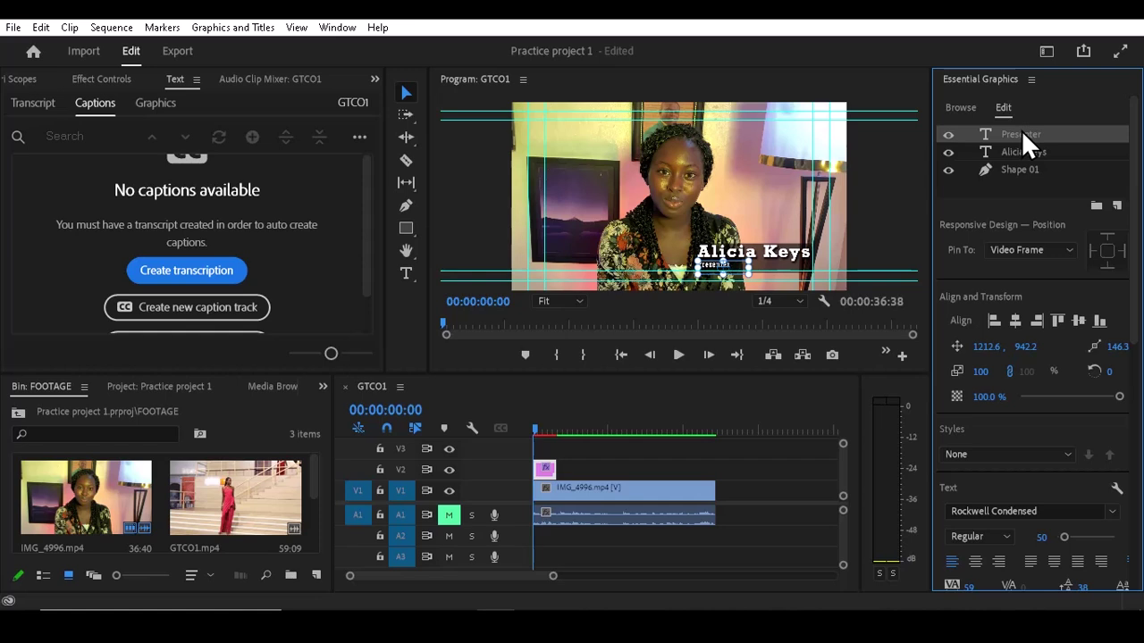
pyautogui.keyDown('shift'); pyautogui.click(1021, 152); pyautogui.keyUp('shift')
pyautogui.keyDown('shift'); pyautogui.click(1017, 172); pyautogui.keyUp('shift')
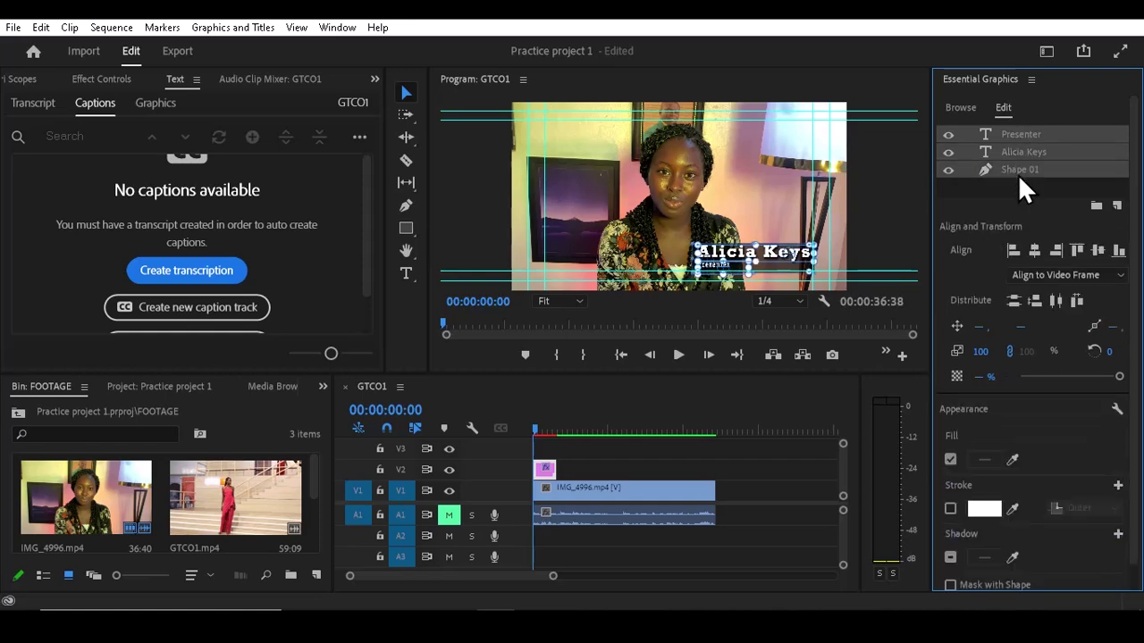
pyautogui.click(1096, 206)
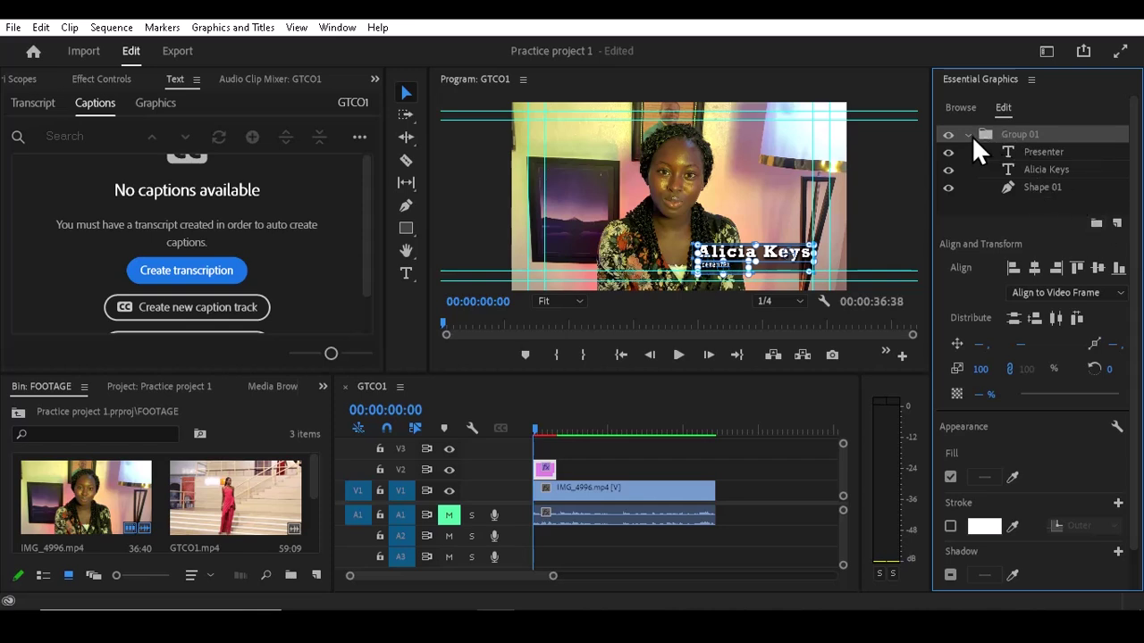
pyautogui.click(967, 135)
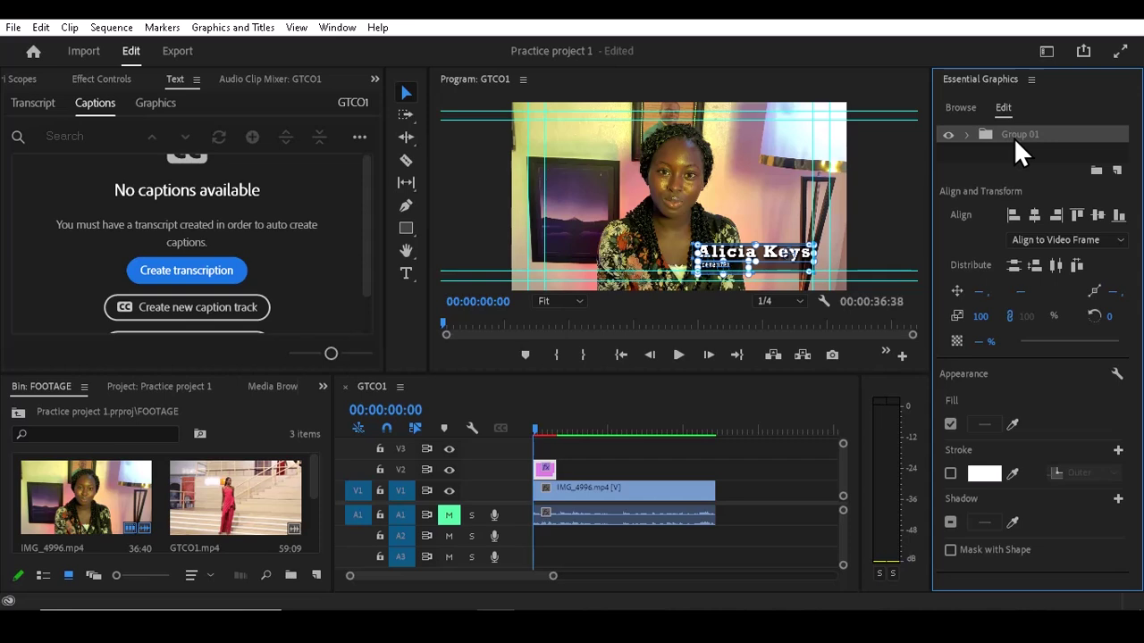
# - Enable opacity keyframing for the title graphic at 00:00:00:00 and set that first keyframe to 0%
pyautogui.click(105, 80)
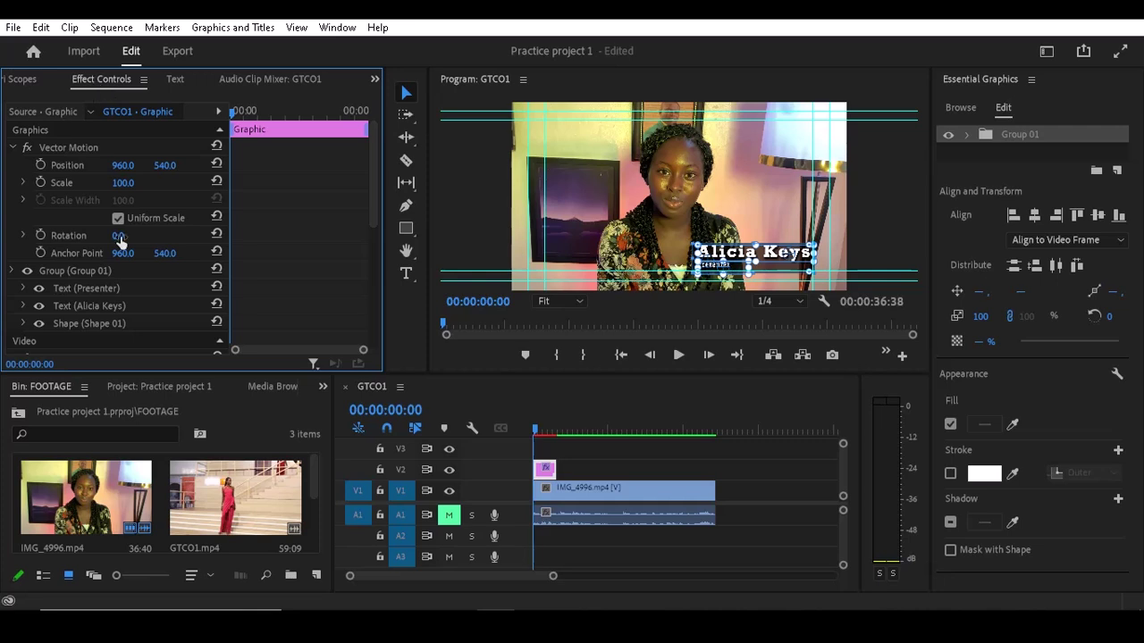
pyautogui.moveTo(551, 576); pyautogui.dragTo(507, 573)
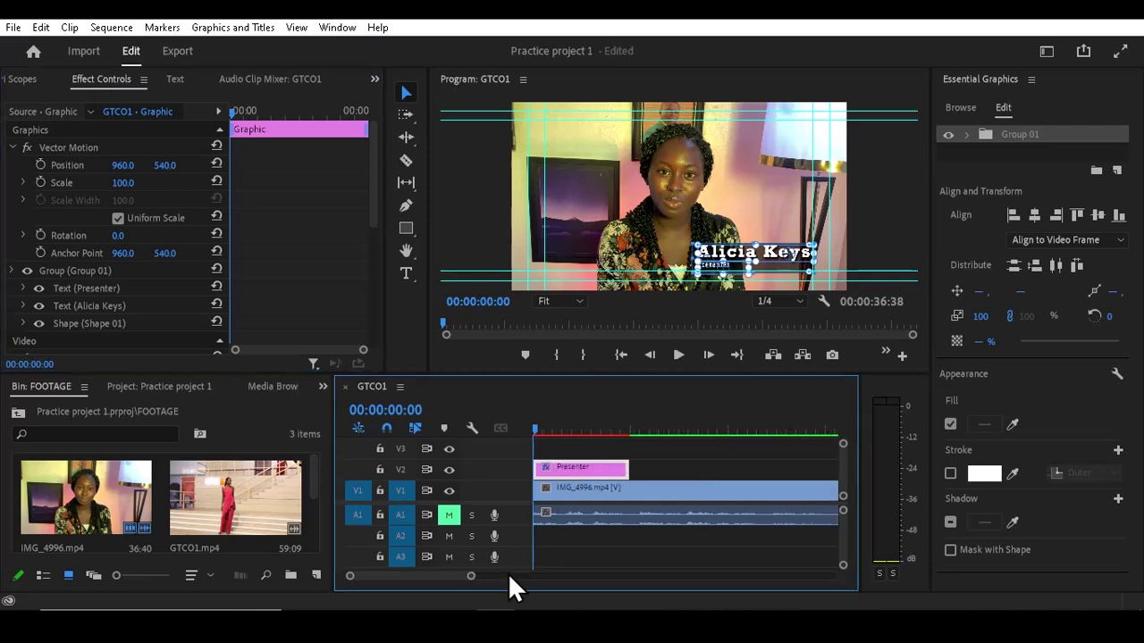
pyautogui.moveTo(535, 426)
pyautogui.mouseDown()
pyautogui.moveTo(583, 432)
pyautogui.moveTo(509, 434)
pyautogui.moveTo(569, 433)
pyautogui.moveTo(526, 435)
pyautogui.mouseUp()
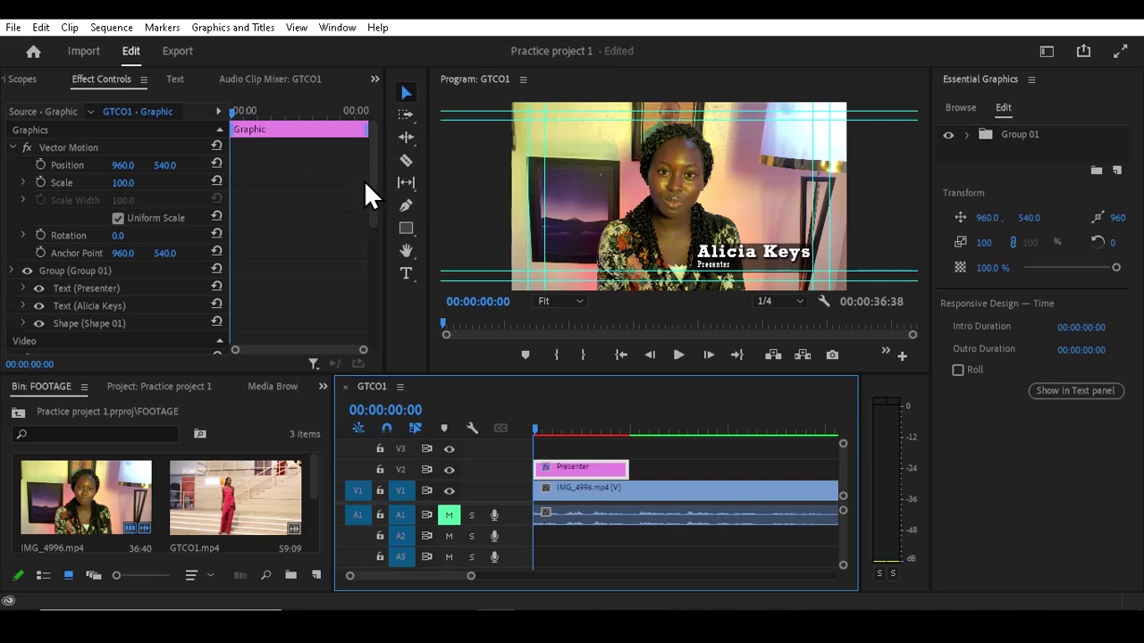
pyautogui.moveTo(371, 182); pyautogui.dragTo(370, 302)
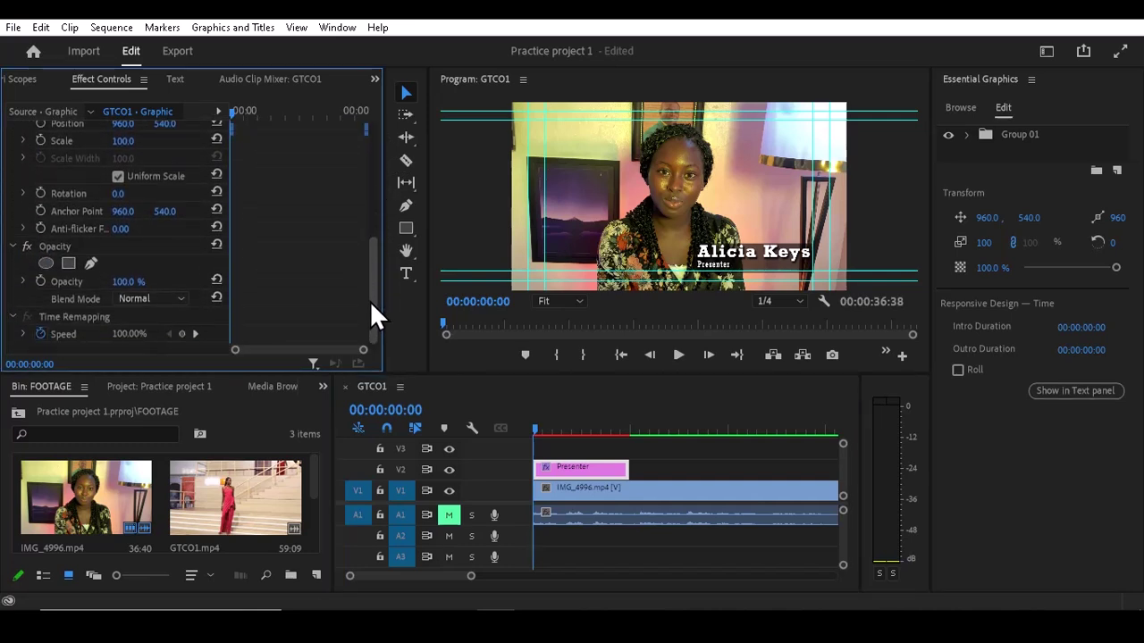
pyautogui.click(39, 281)
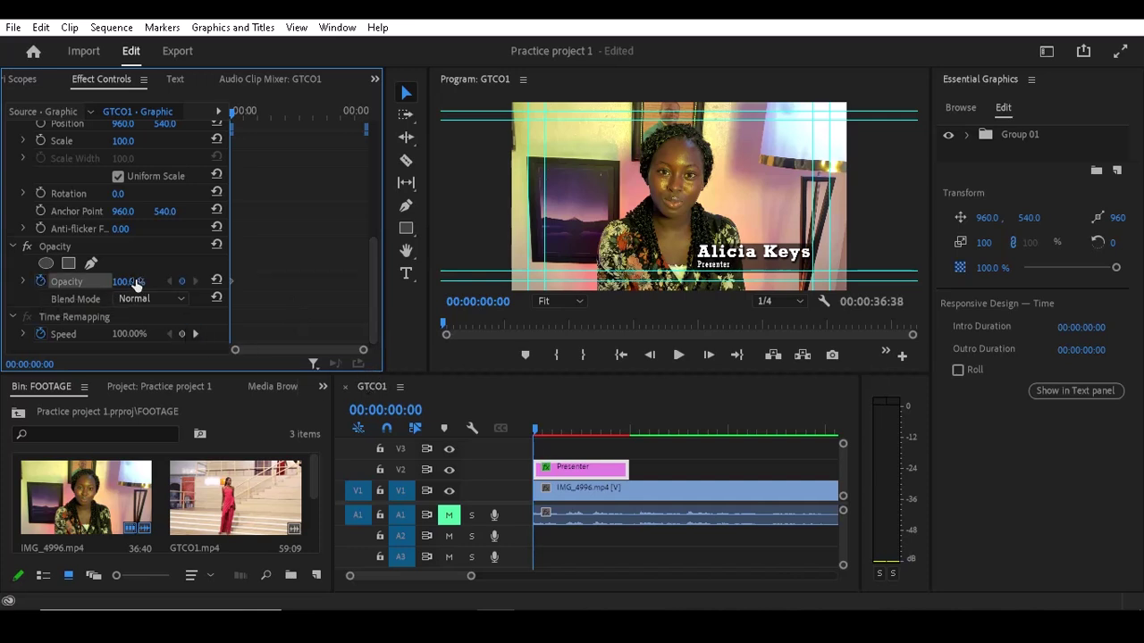
pyautogui.moveTo(135, 281); pyautogui.dragTo(36, 281)
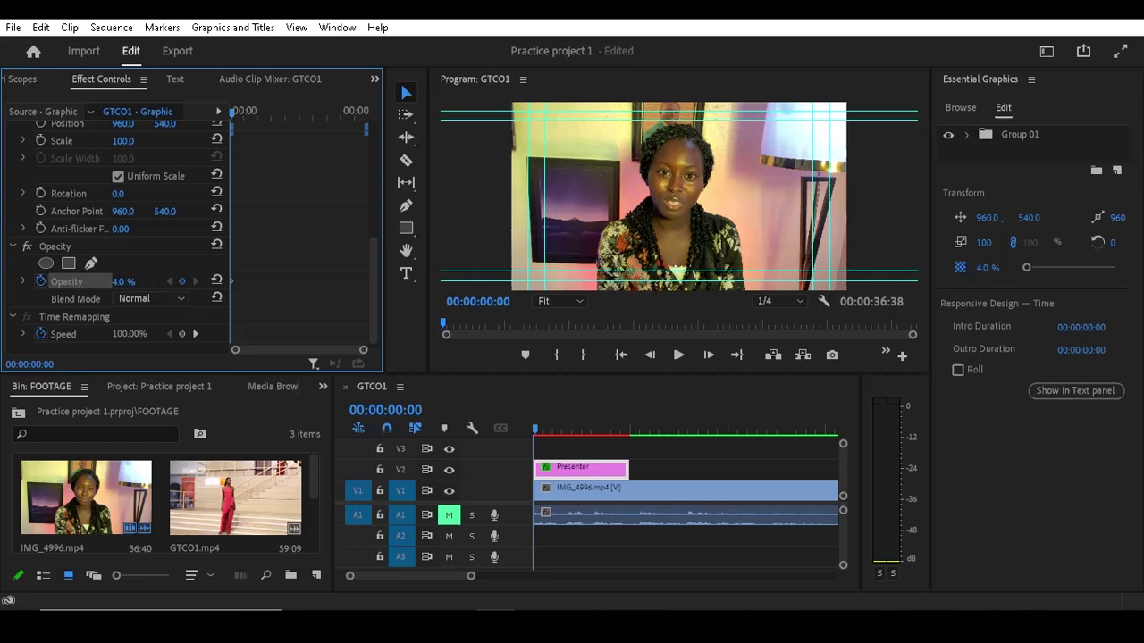
# - Add a second opacity keyframe to the title graphic at 00:00:00:20 with a value of about 99%
pyautogui.click(537, 429)
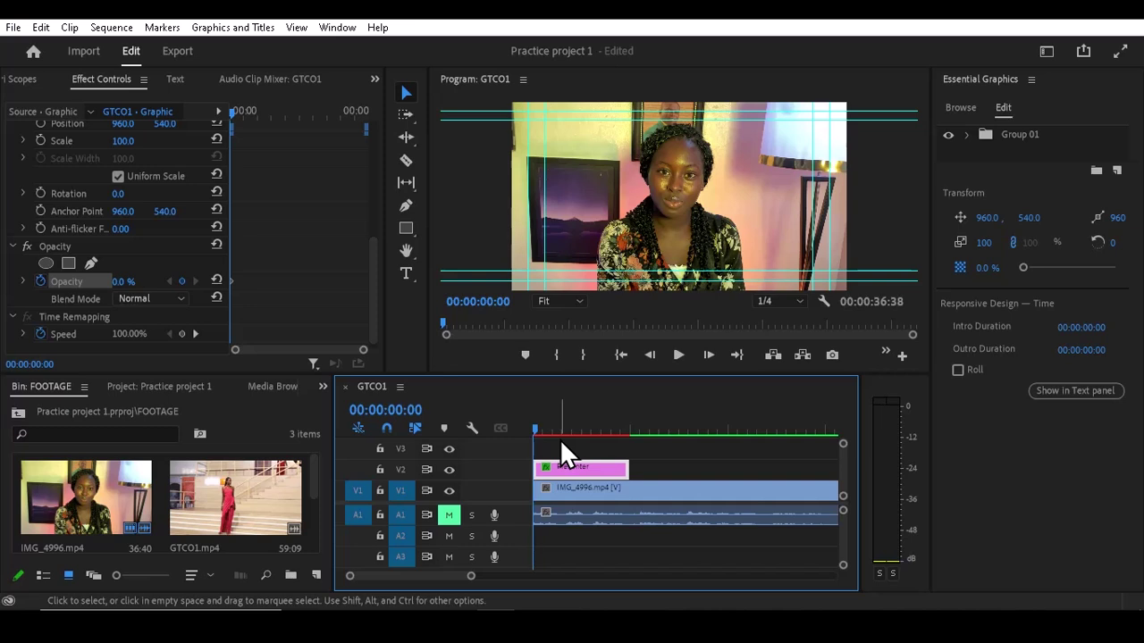
pyautogui.press('Right')
pyautogui.press('Right')
pyautogui.press('Right')
pyautogui.press('Right')
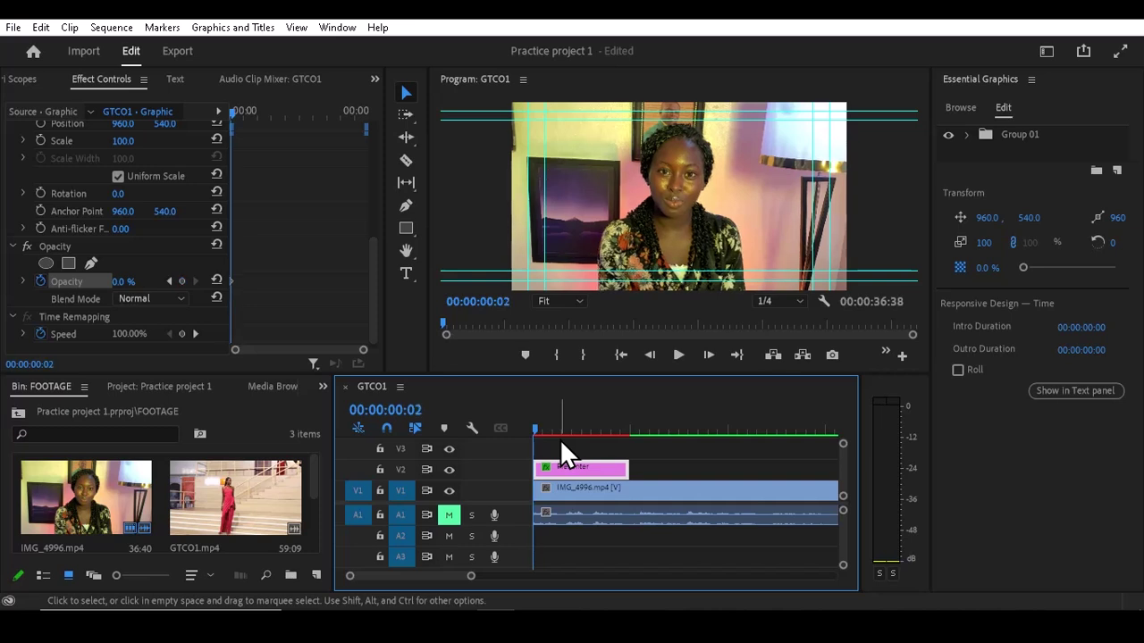
pyautogui.press('Right')
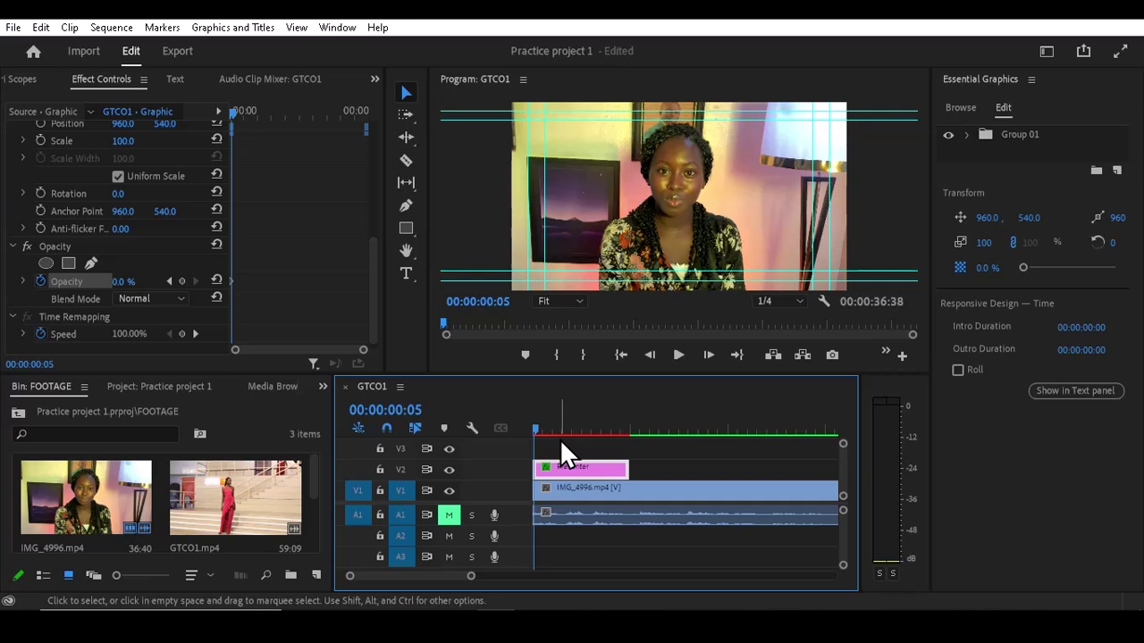
pyautogui.press('Right')
pyautogui.press('Right')
pyautogui.press('Right')
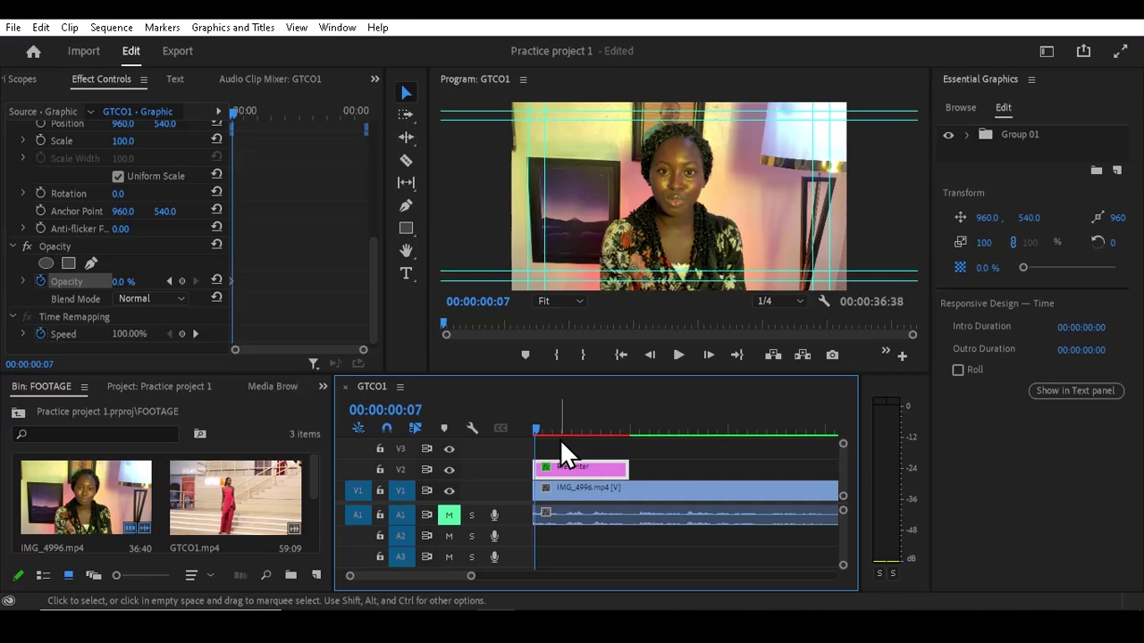
pyautogui.press('Right')
pyautogui.press('Right')
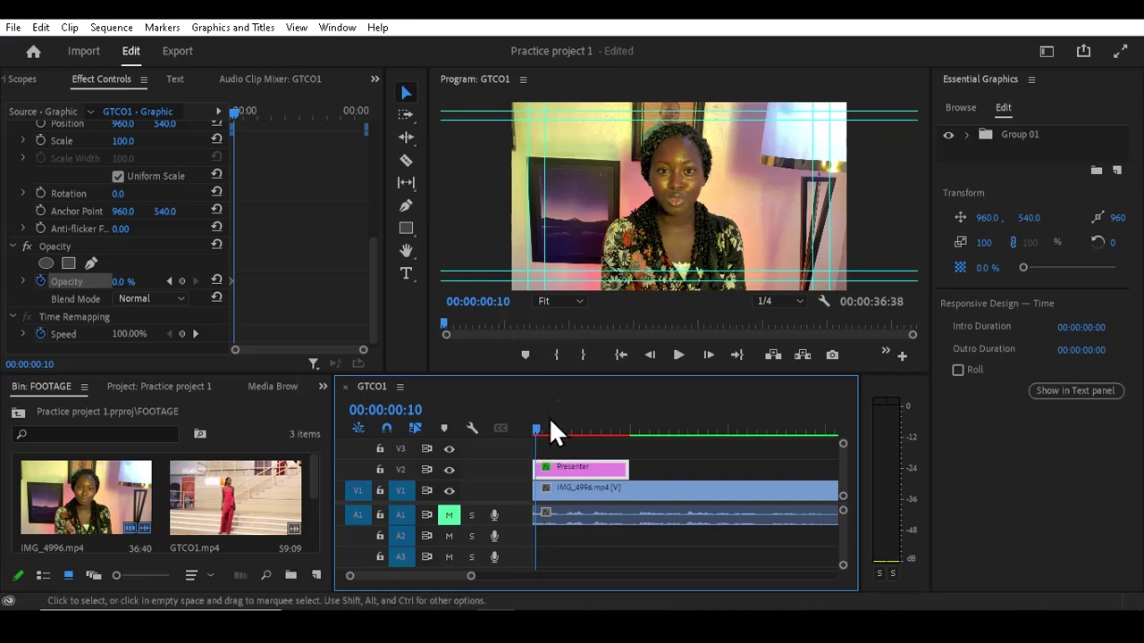
pyautogui.press('Right')
pyautogui.press('Right')
pyautogui.press('Right')
pyautogui.press('Right')
pyautogui.press('Right')
pyautogui.press('Right')
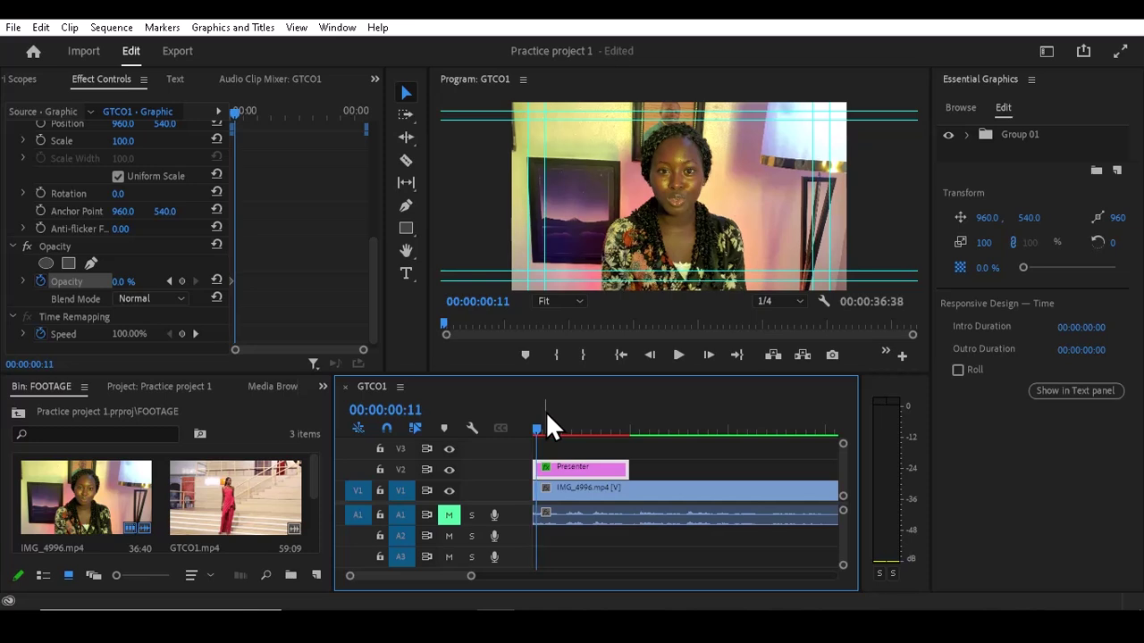
pyautogui.press('Right')
pyautogui.press('Right')
pyautogui.press('Right')
pyautogui.press('Right')
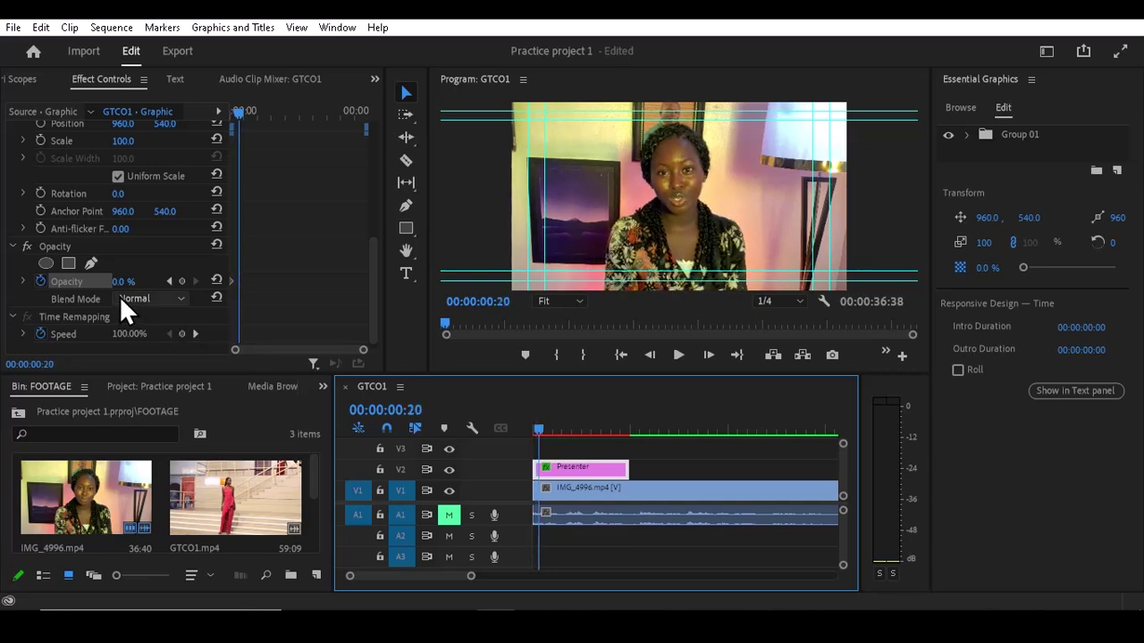
pyautogui.moveTo(123, 281); pyautogui.dragTo(135, 277)
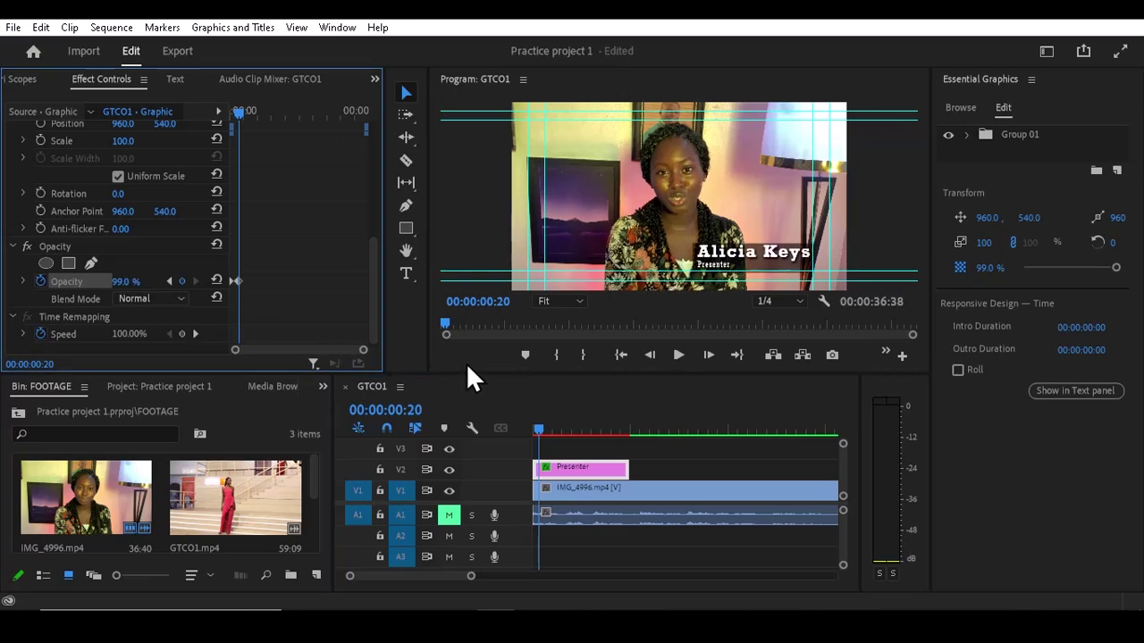
# - Apply Ease In to the first opacity keyframe of the title graphic and Ease Out to the second one
pyautogui.click(231, 281)
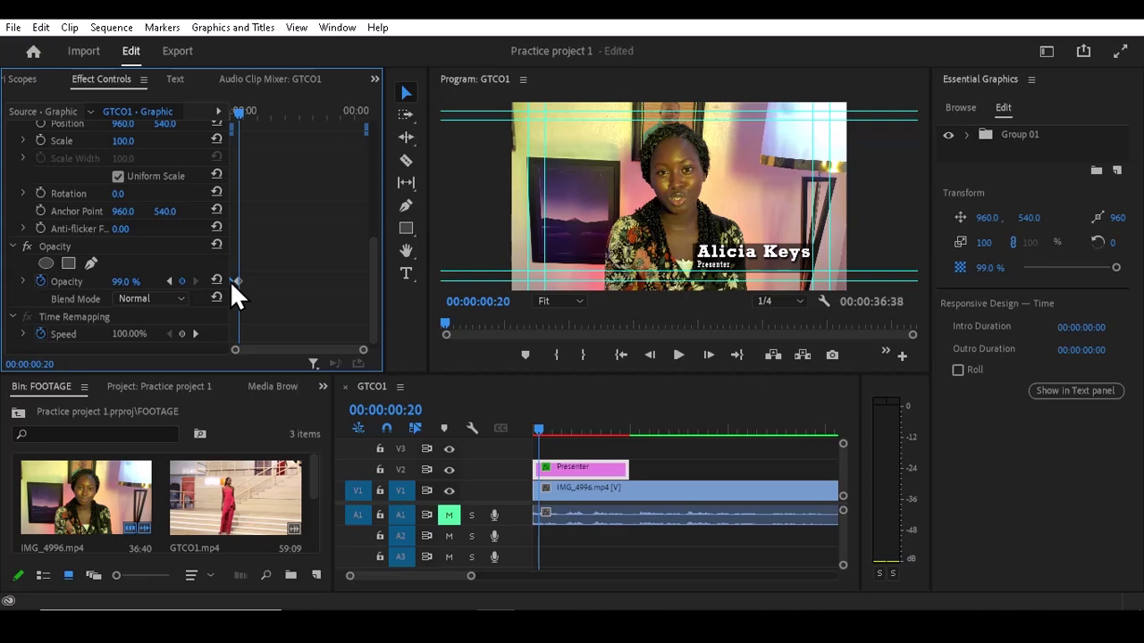
pyautogui.rightClick(231, 281)
pyautogui.click(280, 520)
pyautogui.rightClick(238, 280)
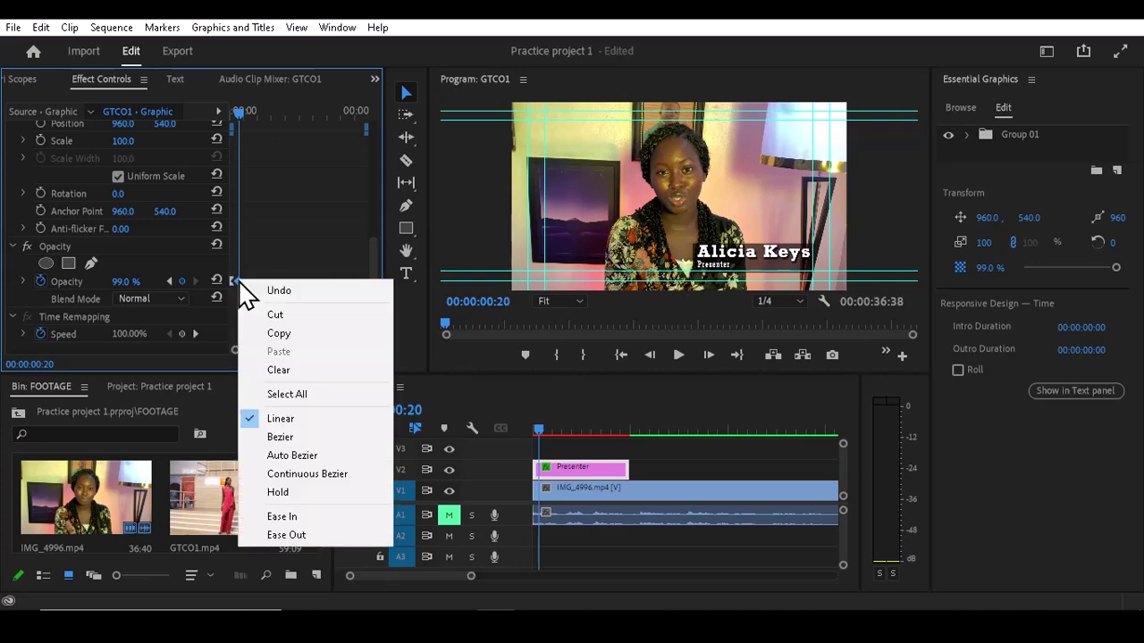
pyautogui.click(290, 534)
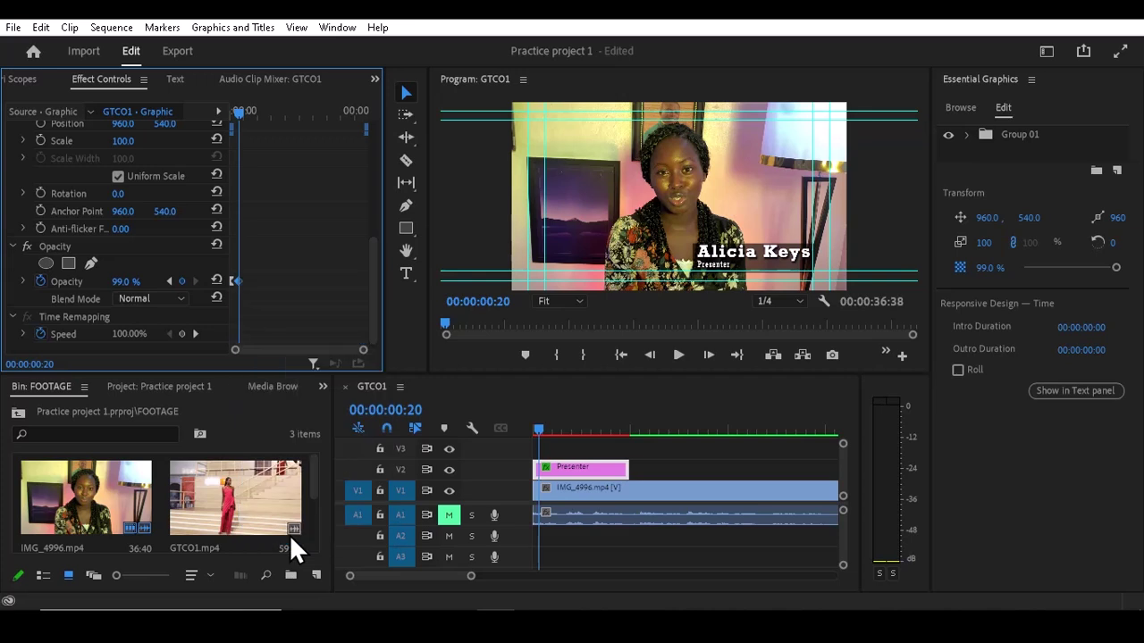
# - Preview the title's fade-in from the sequence start, first in the normal program view and twice in the enlarged view
pyautogui.click(535, 430)
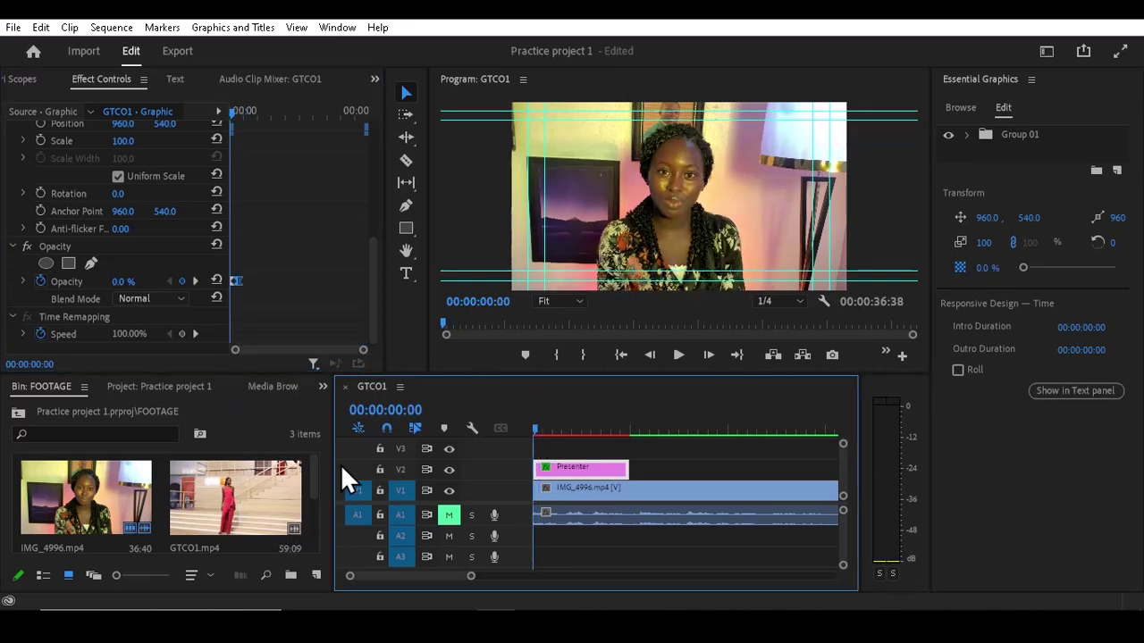
pyautogui.press('space')
pyautogui.press('space')
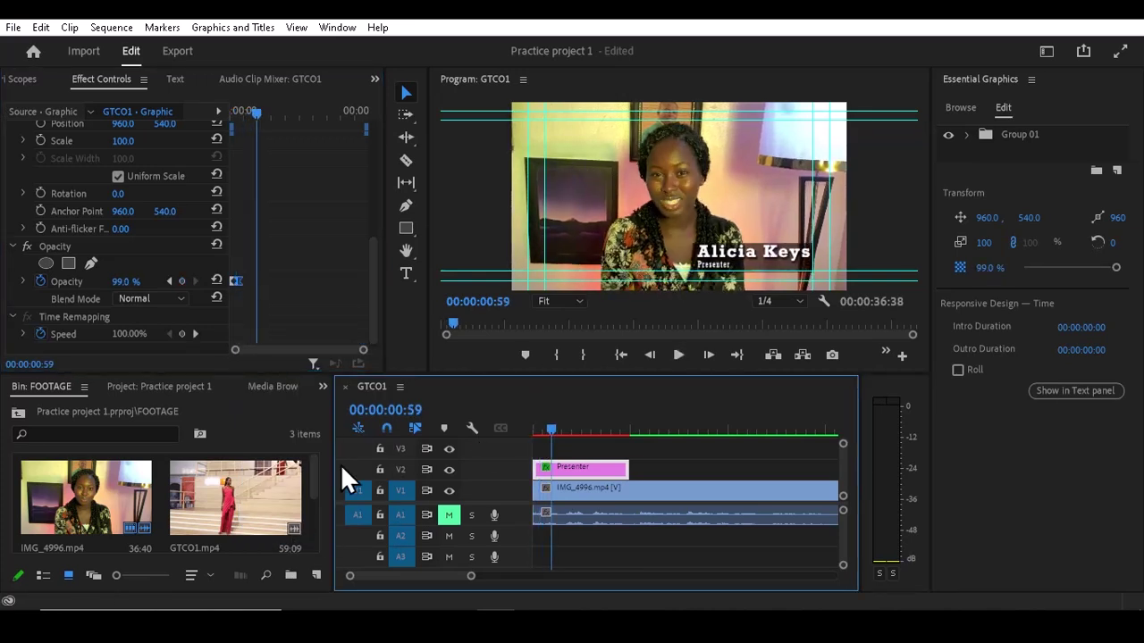
pyautogui.moveTo(555, 428); pyautogui.dragTo(515, 427)
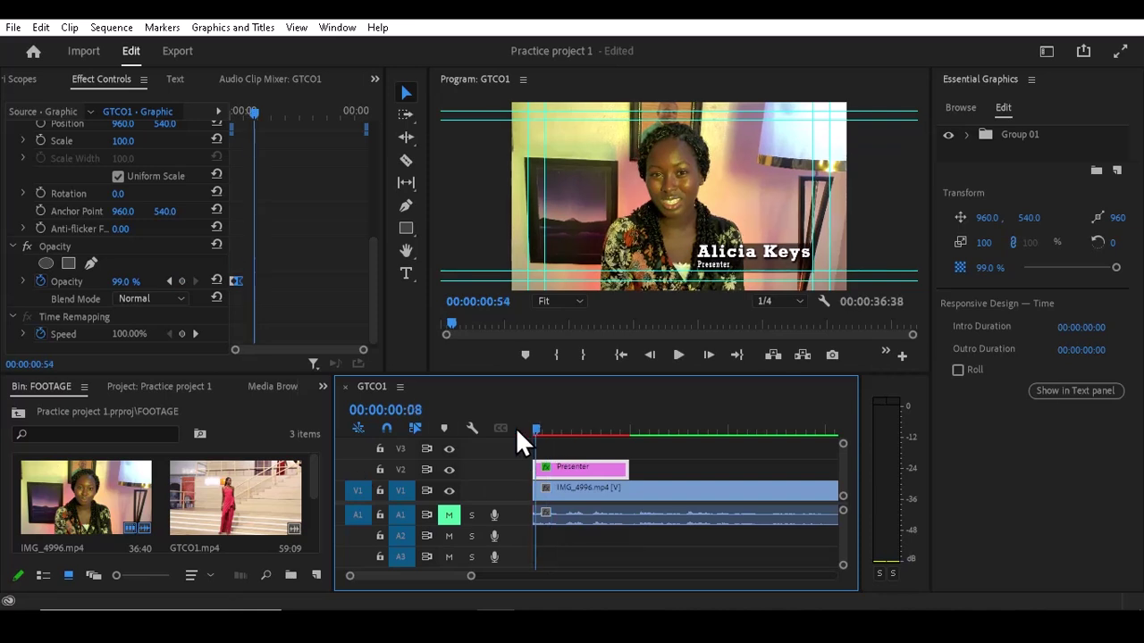
pyautogui.press('`')
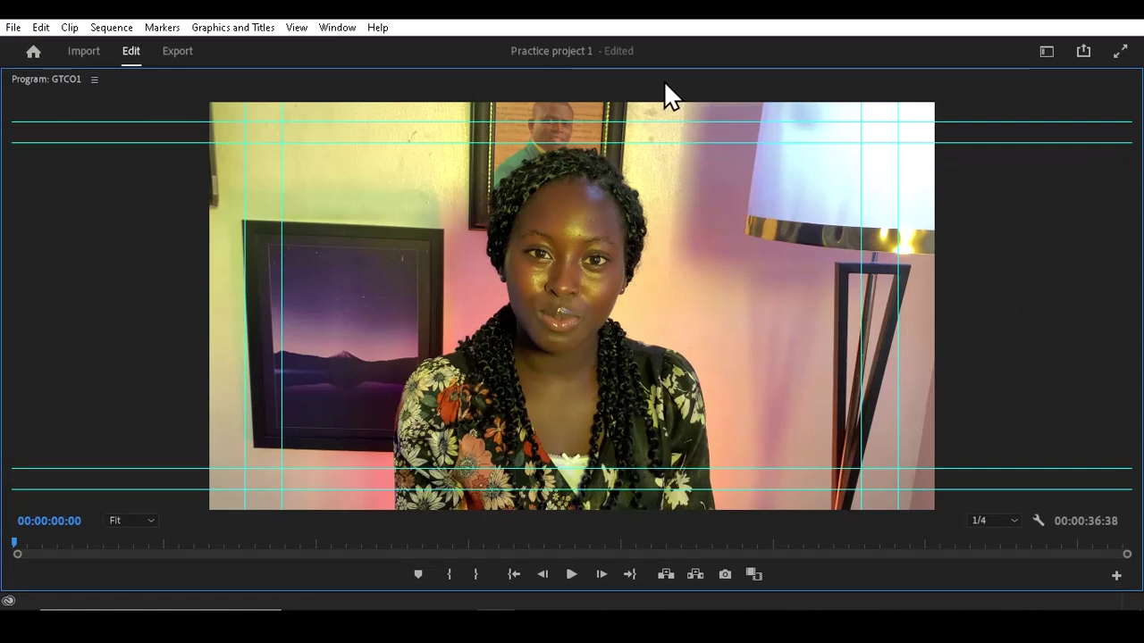
pyautogui.press('space')
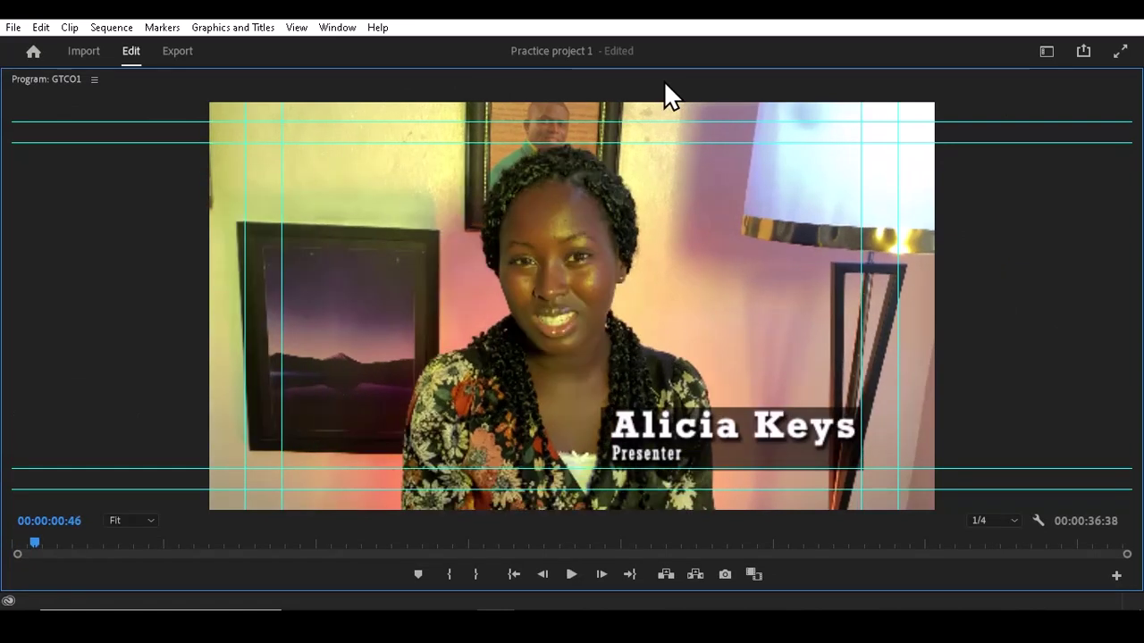
pyautogui.press('space')
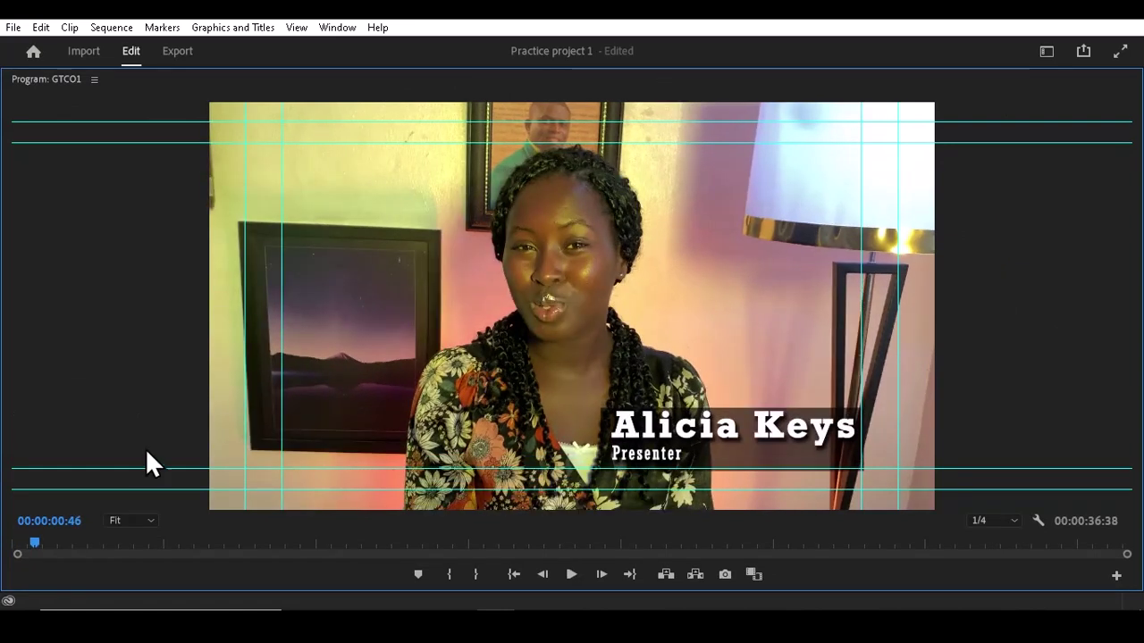
pyautogui.moveTo(34, 545); pyautogui.dragTo(4, 555)
pyautogui.press('space')
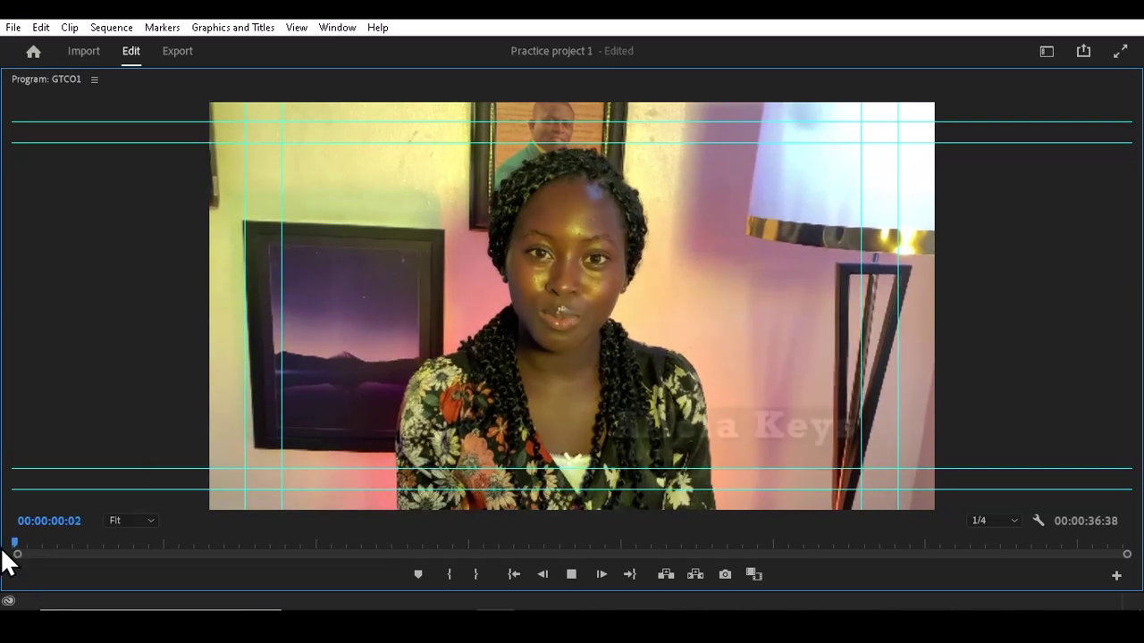
pyautogui.press('space')
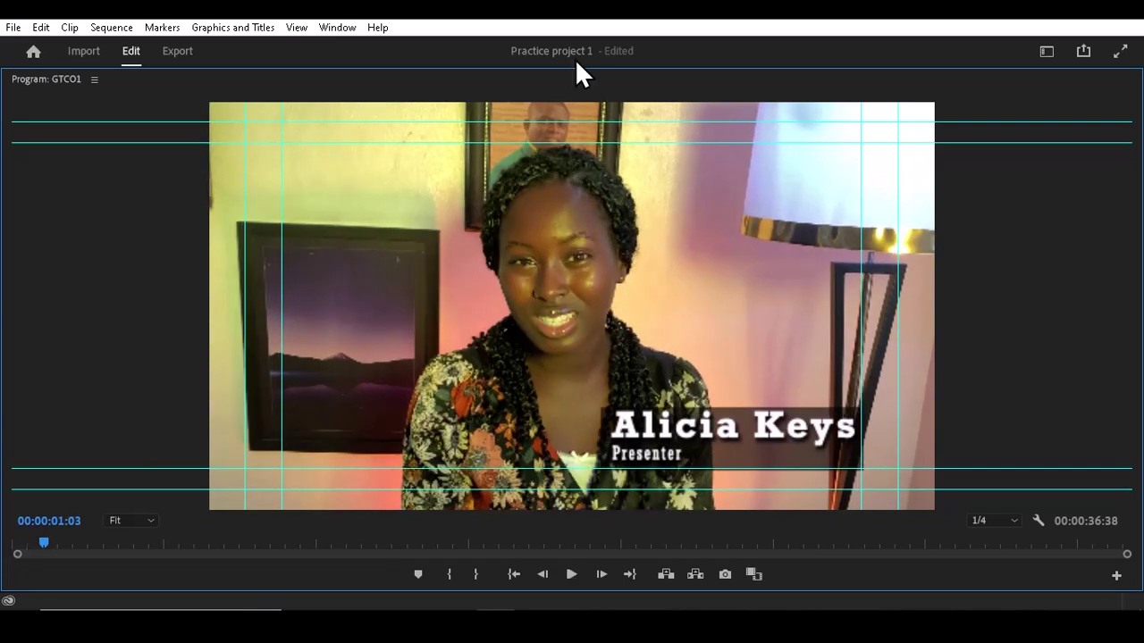
pyautogui.press('`')
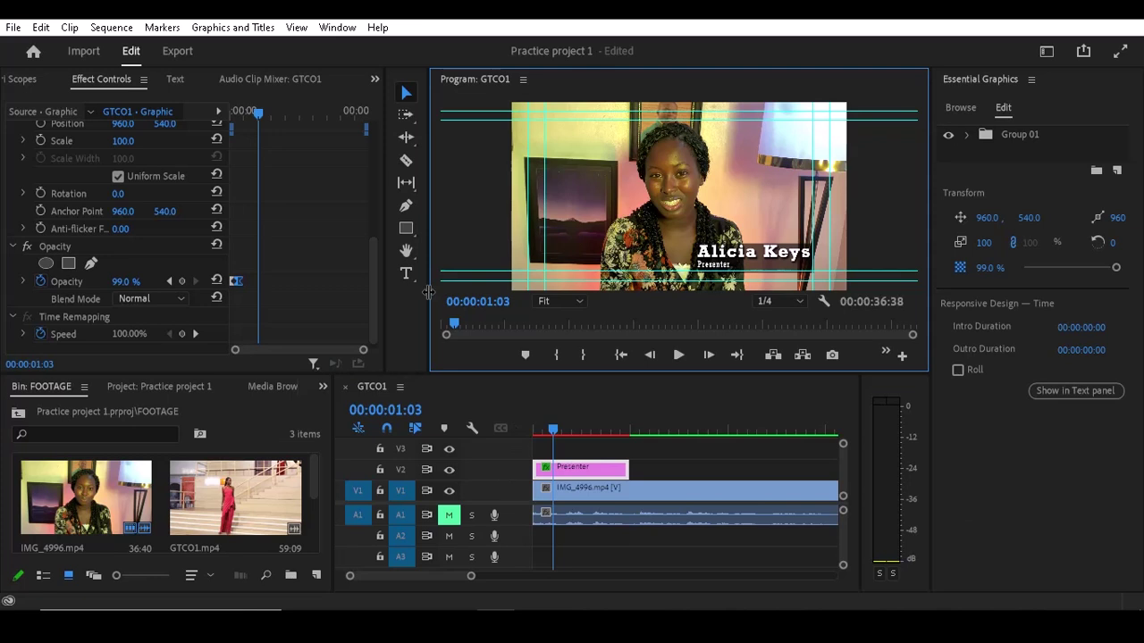
# - Slow the title's fade-in by moving the second opacity keyframe to just before the one-second mark, and preview it enlarged from the start
pyautogui.moveTo(240, 286); pyautogui.dragTo(252, 286)
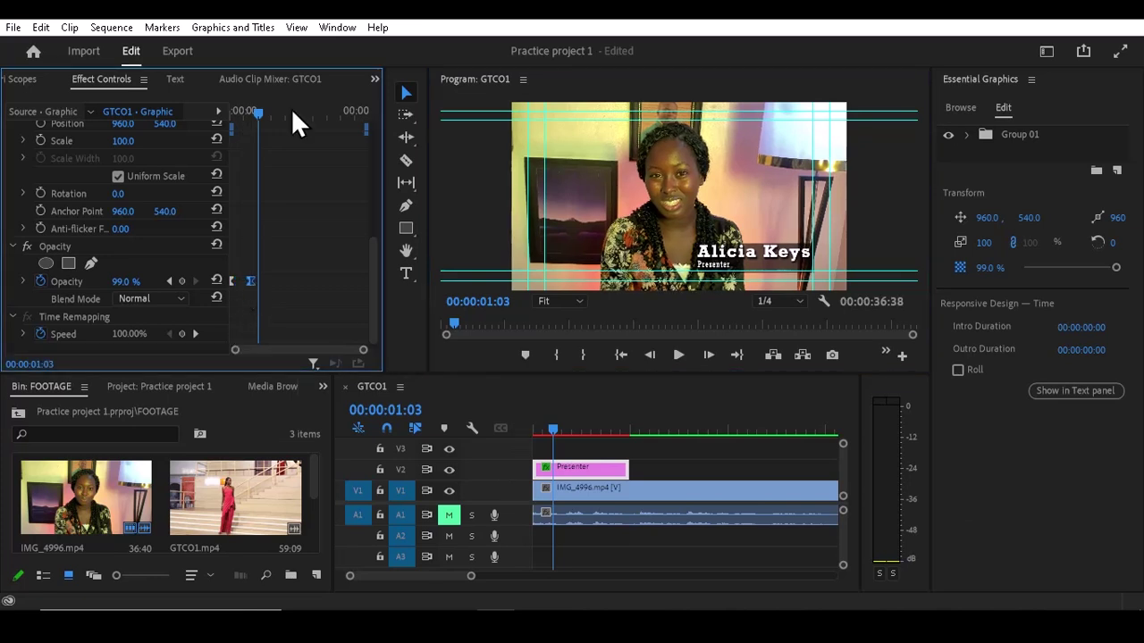
pyautogui.moveTo(257, 110); pyautogui.dragTo(158, 164)
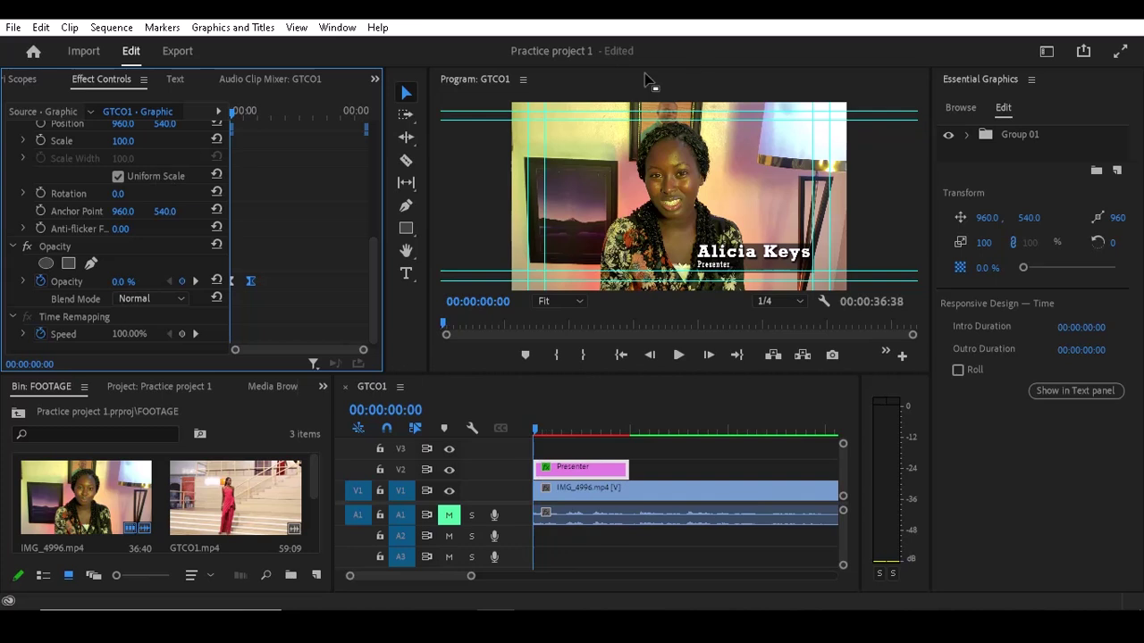
pyautogui.press('`')
pyautogui.press('space')
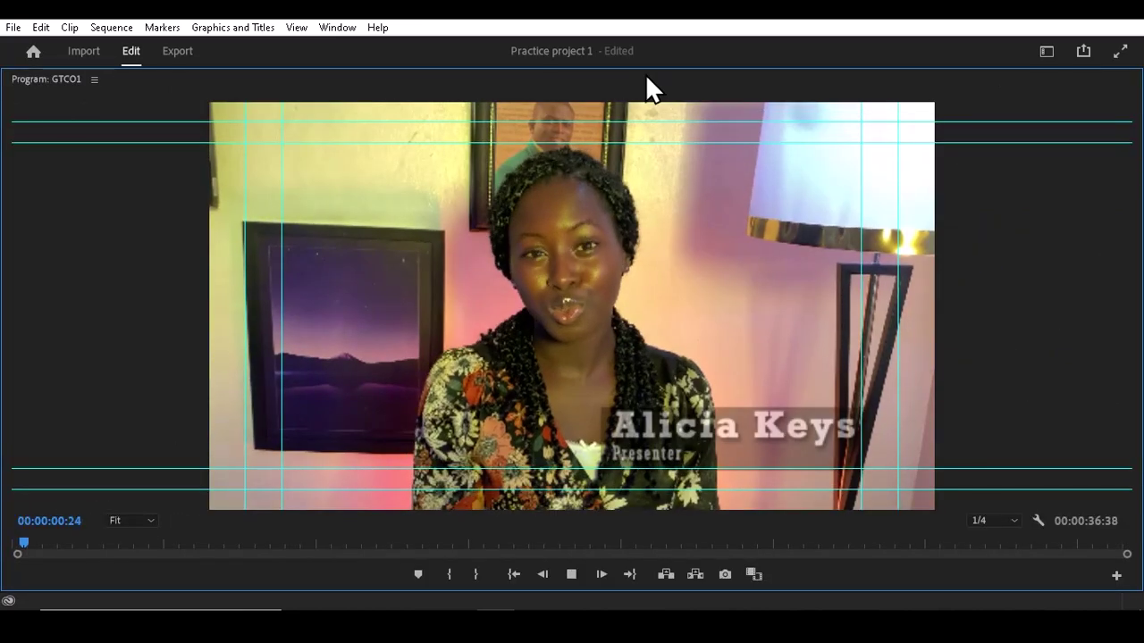
pyautogui.press('space')
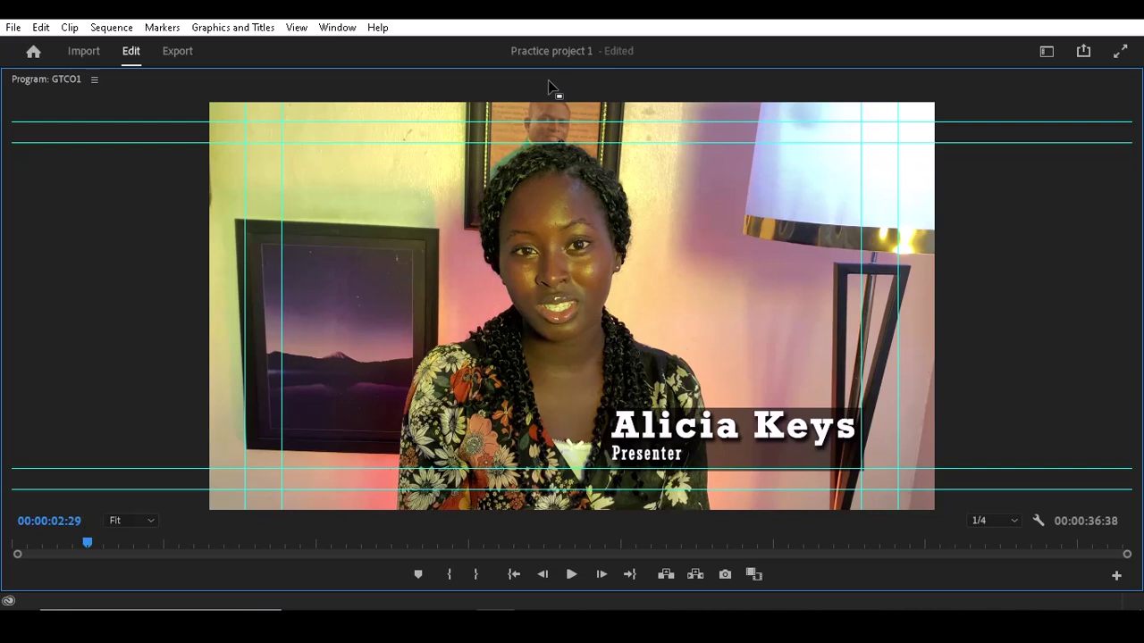
pyautogui.press('`')
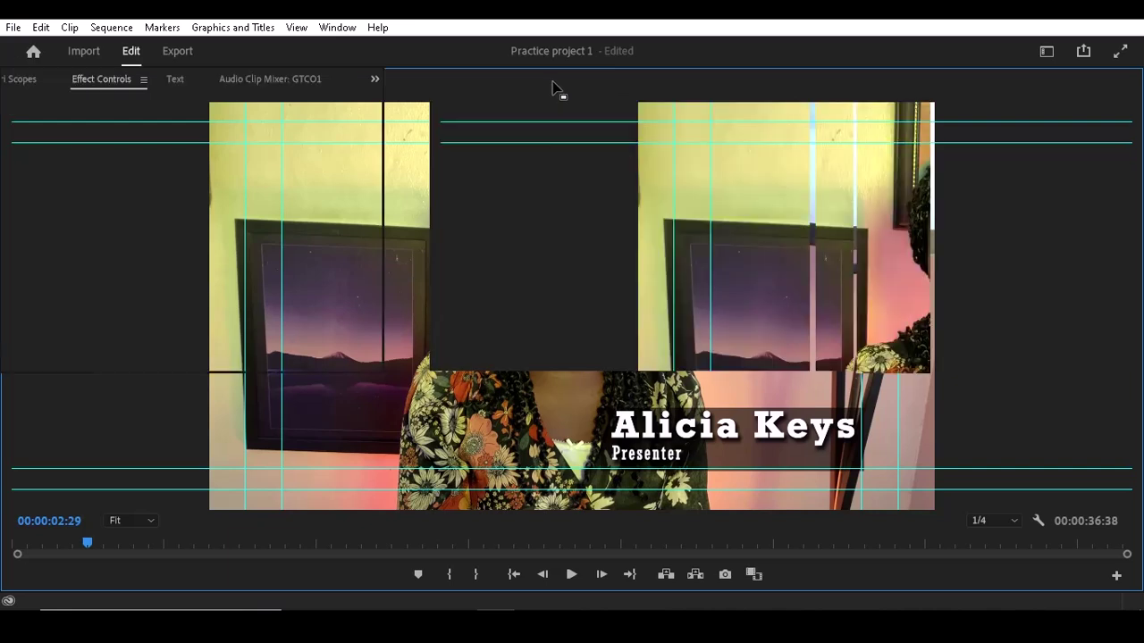
pyautogui.press('Home')
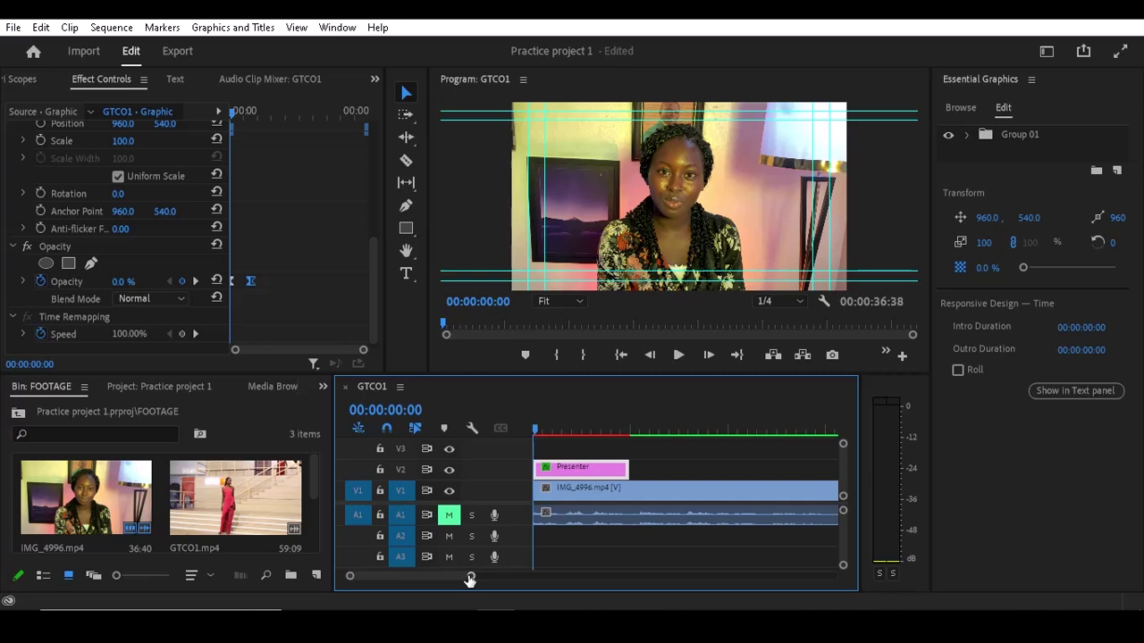
# - Export the title graphic as a motion graphics template named "my graphics" to the Local Templates Folder, including a video thumbnail
pyautogui.click(548, 425)
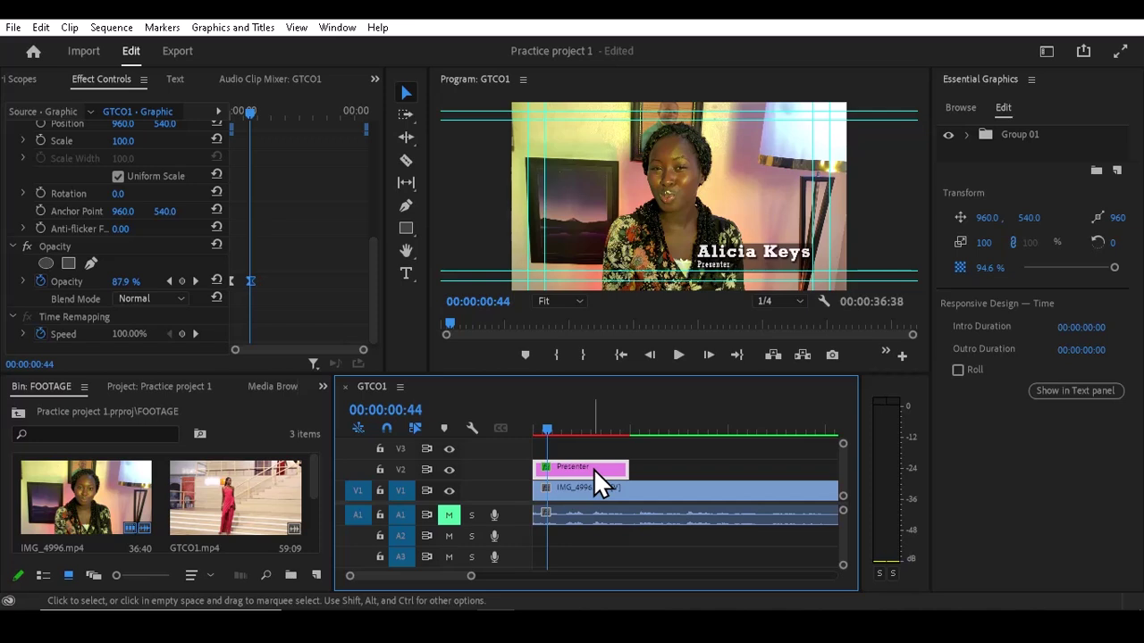
pyautogui.rightClick(593, 469)
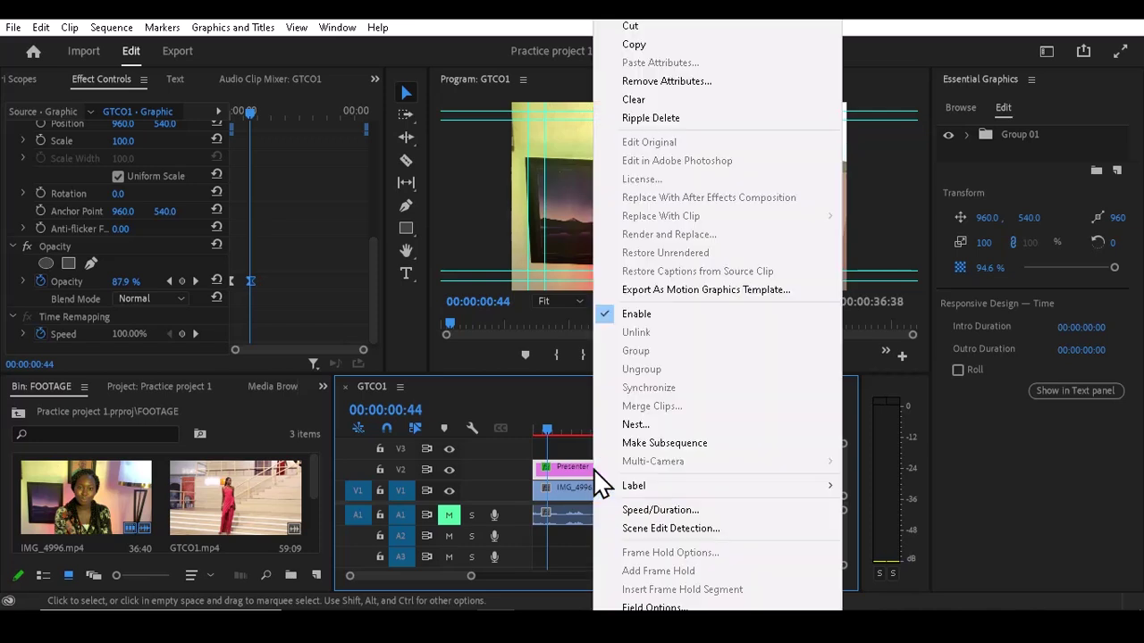
pyautogui.click(691, 294)
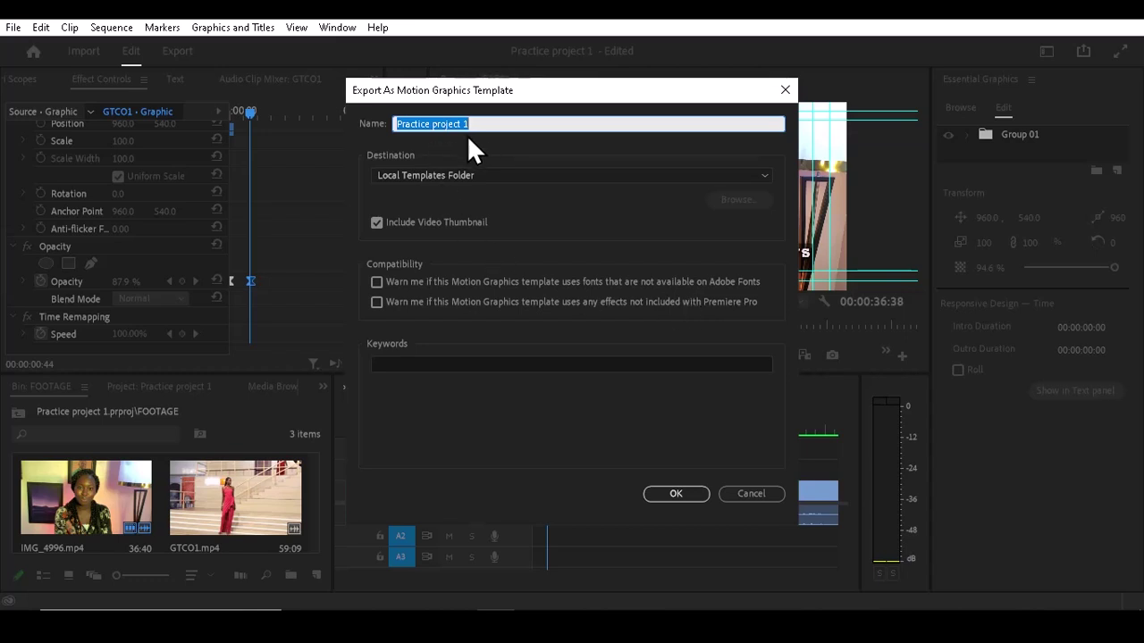
pyautogui.click(647, 497)
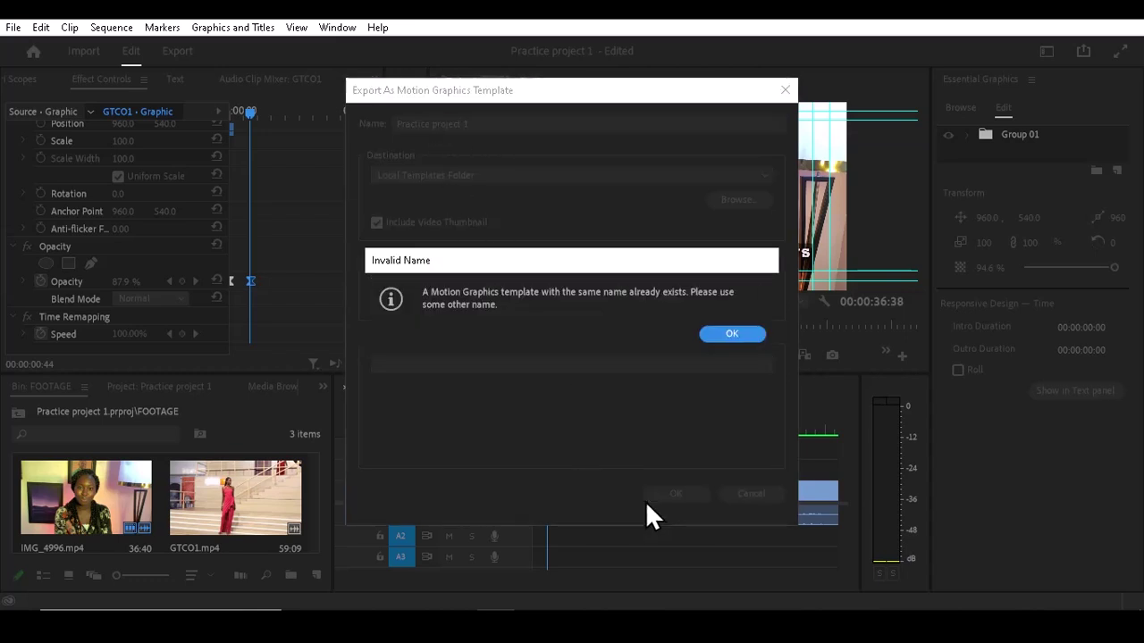
pyautogui.click(726, 336)
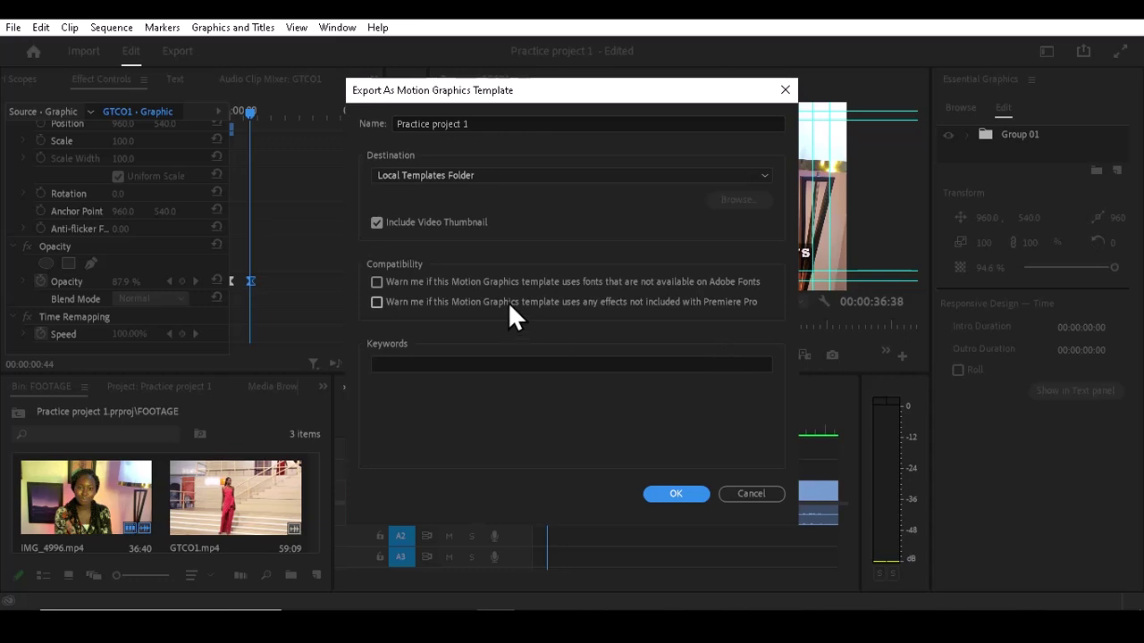
pyautogui.click(479, 125)
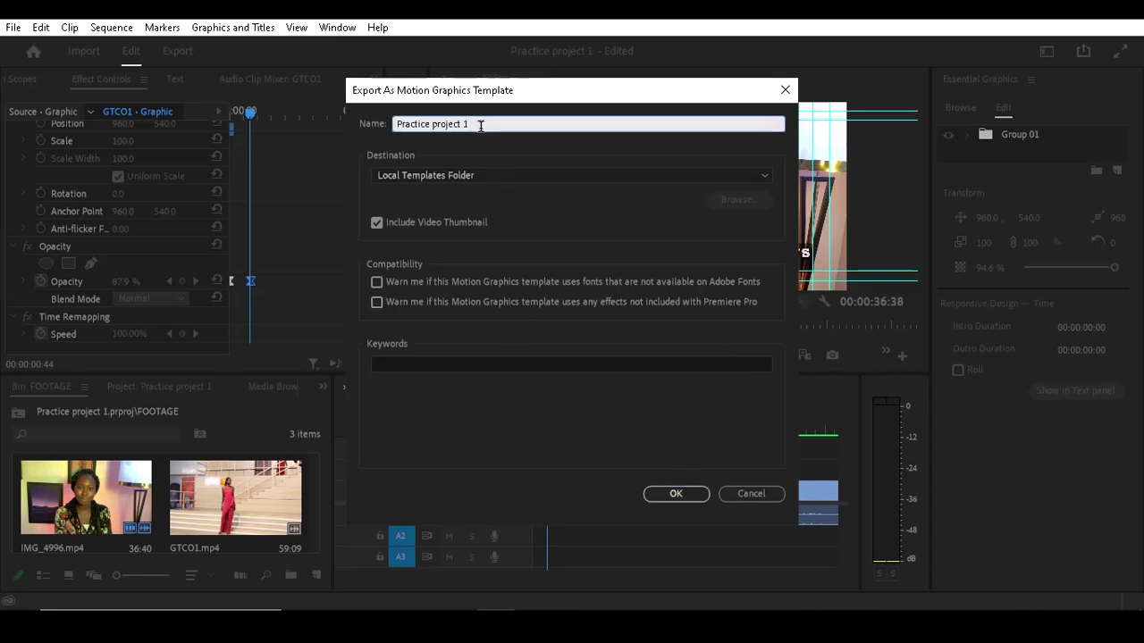
pyautogui.moveTo(479, 125); pyautogui.dragTo(344, 118)
pyautogui.write('my graphics')
pyautogui.click(649, 495)
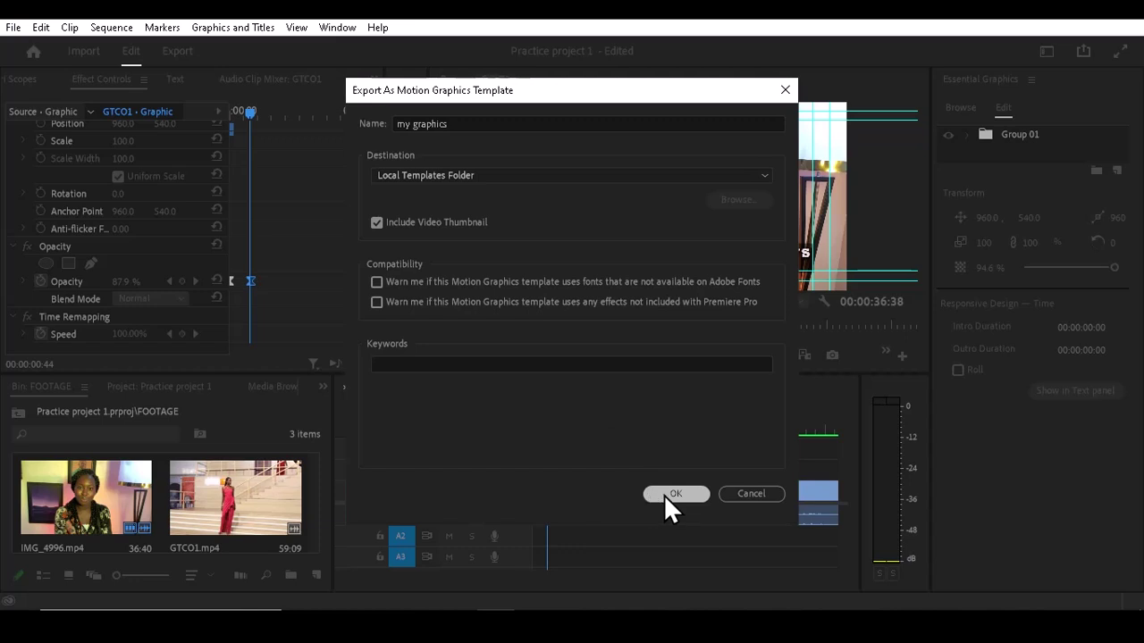
pyautogui.click(664, 494)
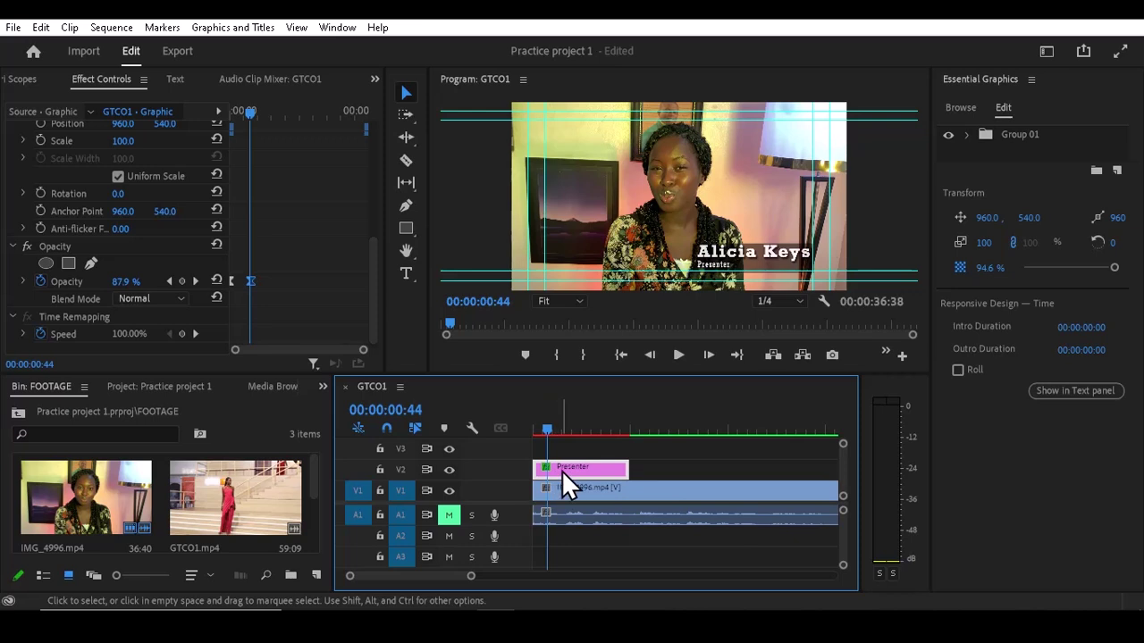
# - Try placing the "my graphics" template on video track V2 at 00:00:13:56, and undo the placement
pyautogui.click(578, 423)
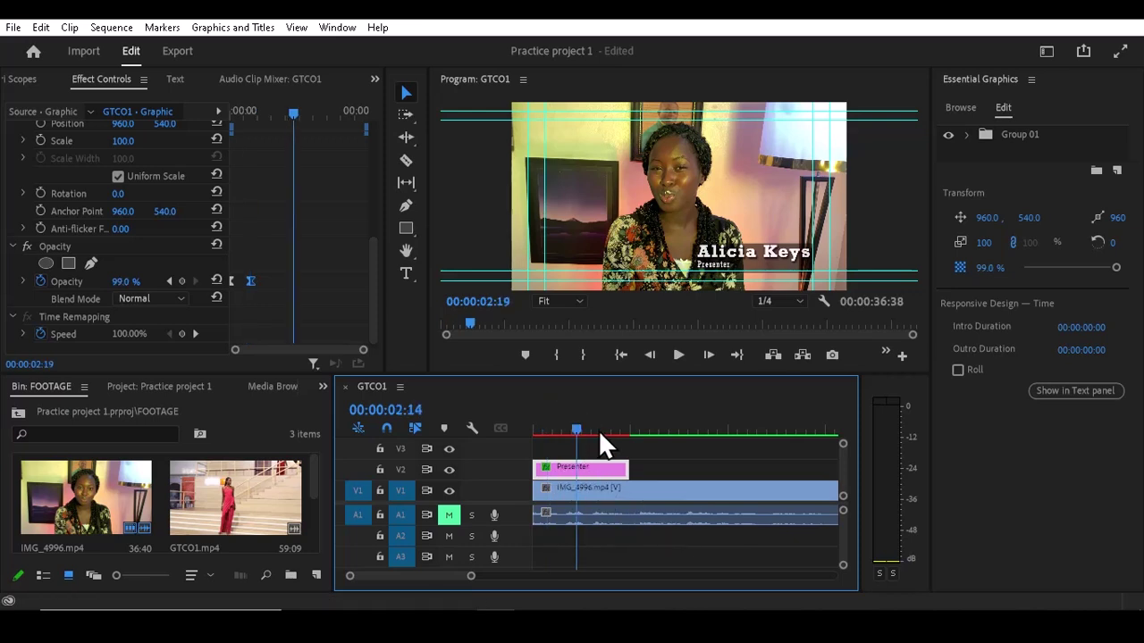
pyautogui.click(623, 430)
pyautogui.click(641, 430)
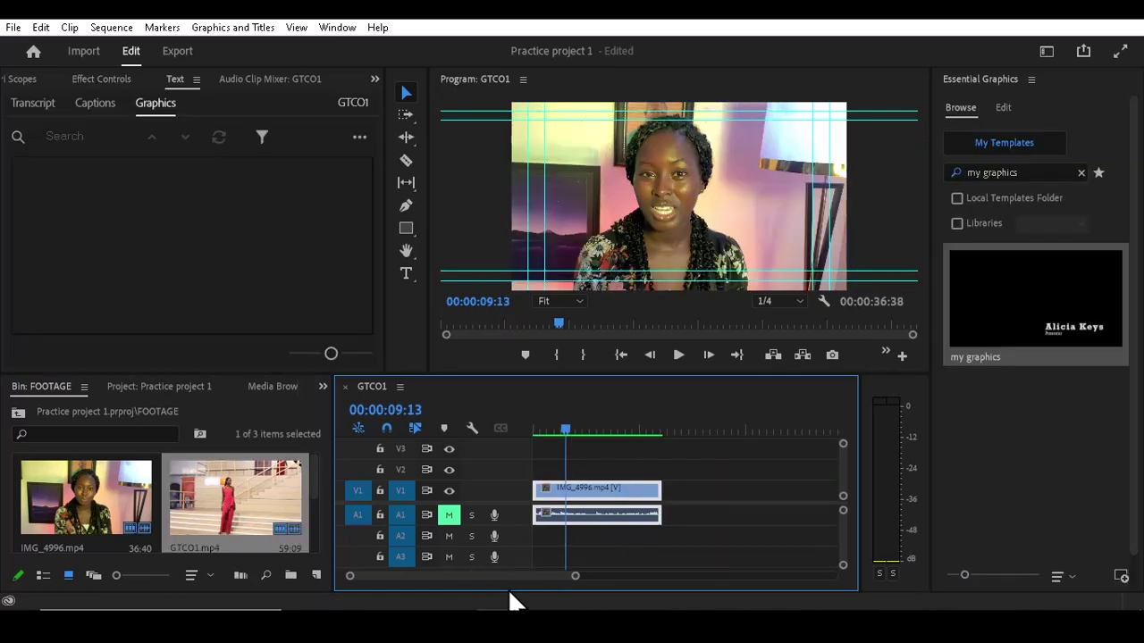
pyautogui.click(579, 429)
pyautogui.moveTo(580, 429); pyautogui.dragTo(583, 430)
pyautogui.click(595, 453)
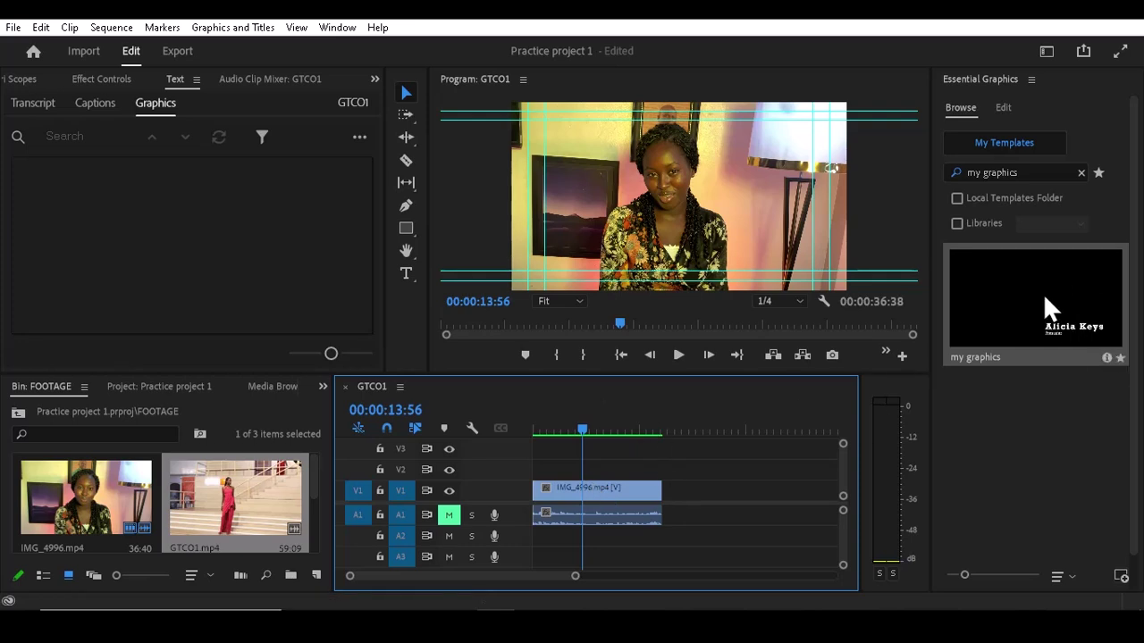
pyautogui.moveTo(1037, 315); pyautogui.dragTo(590, 469)
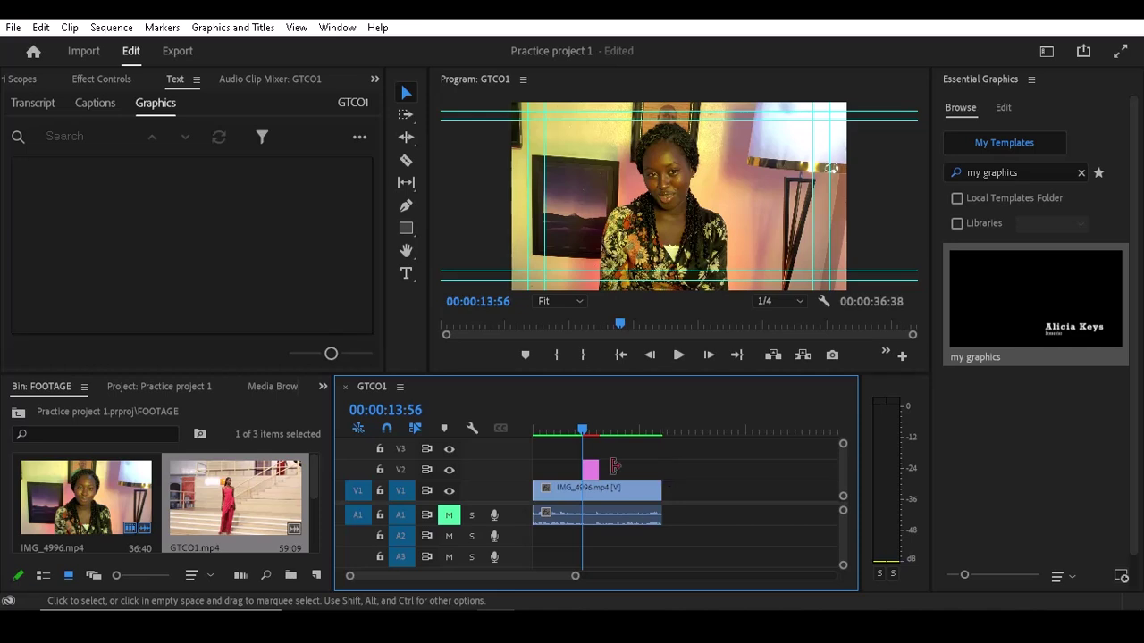
pyautogui.hotkey('ctrl', 'z')
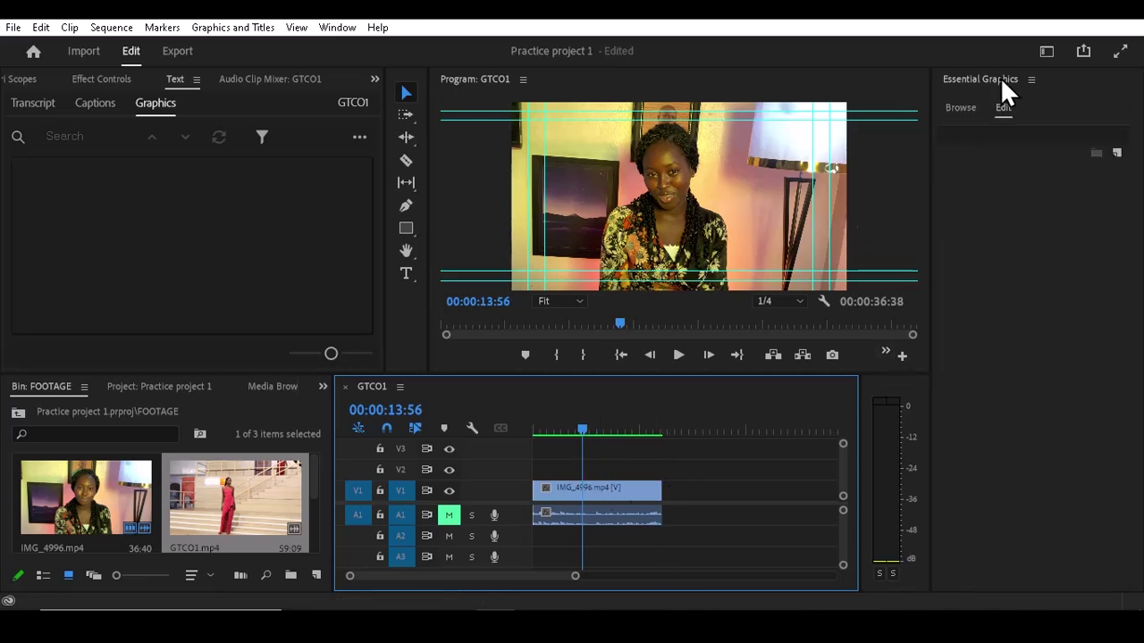
# - Clear the template search, browse the full template library and preview the Classic Image Caption template
pyautogui.click(961, 107)
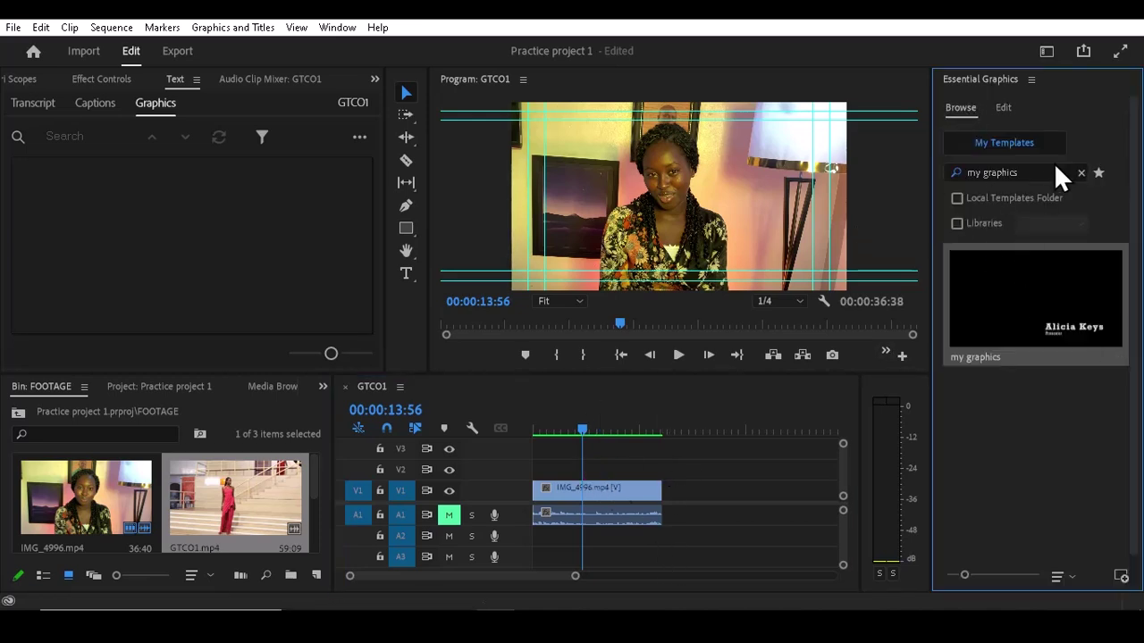
pyautogui.click(1080, 172)
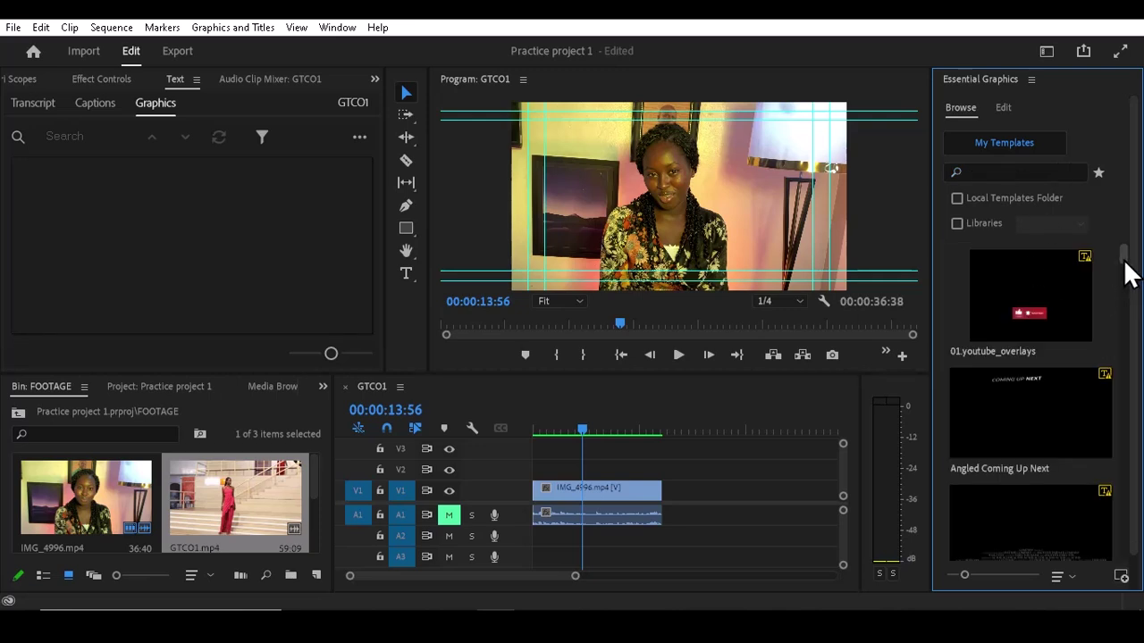
pyautogui.moveTo(1125, 264); pyautogui.dragTo(1126, 327)
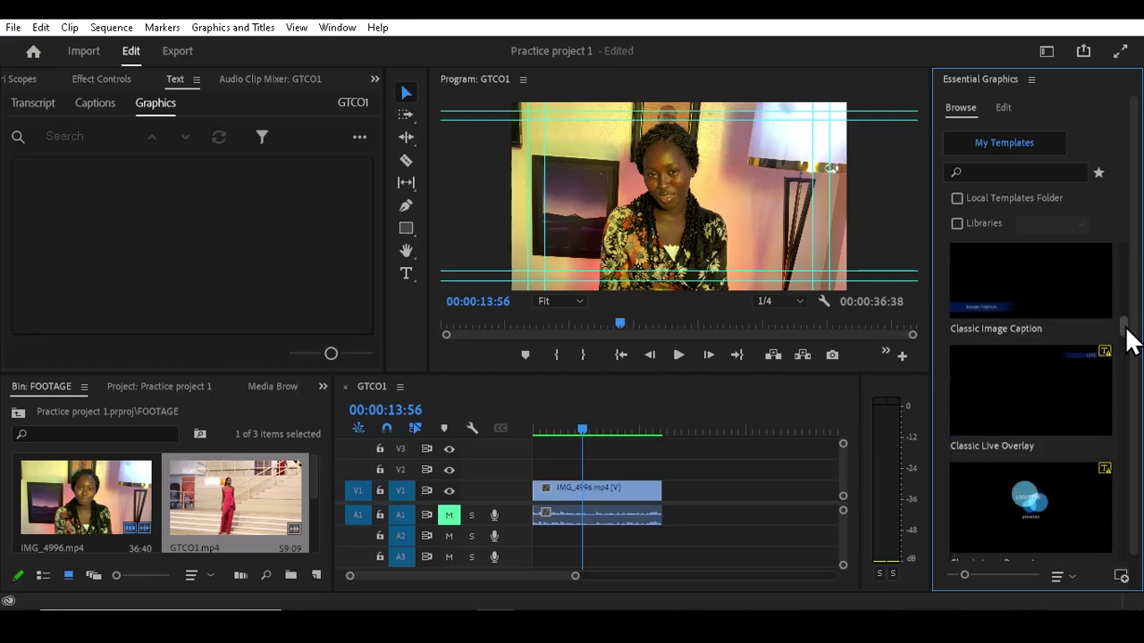
pyautogui.moveTo(1005, 305)
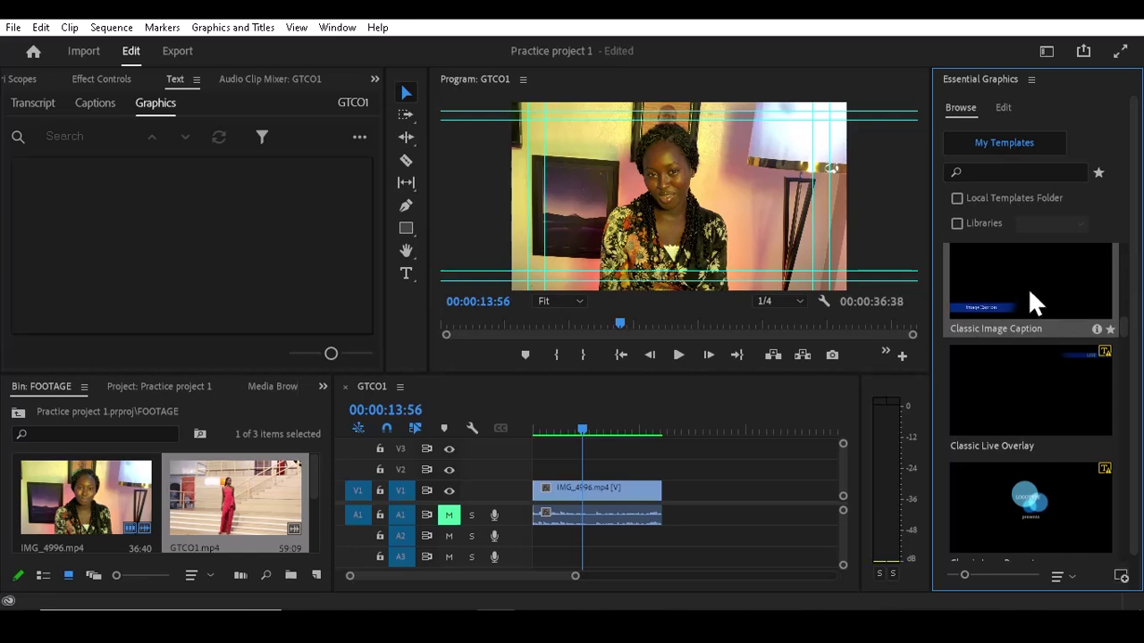
# - Place the Classic Image Caption template on video track V2 at 00:00:13:56, accept the font substitution, and select the new graphic at 00:00:15:35
pyautogui.moveTo(1028, 303); pyautogui.dragTo(585, 480)
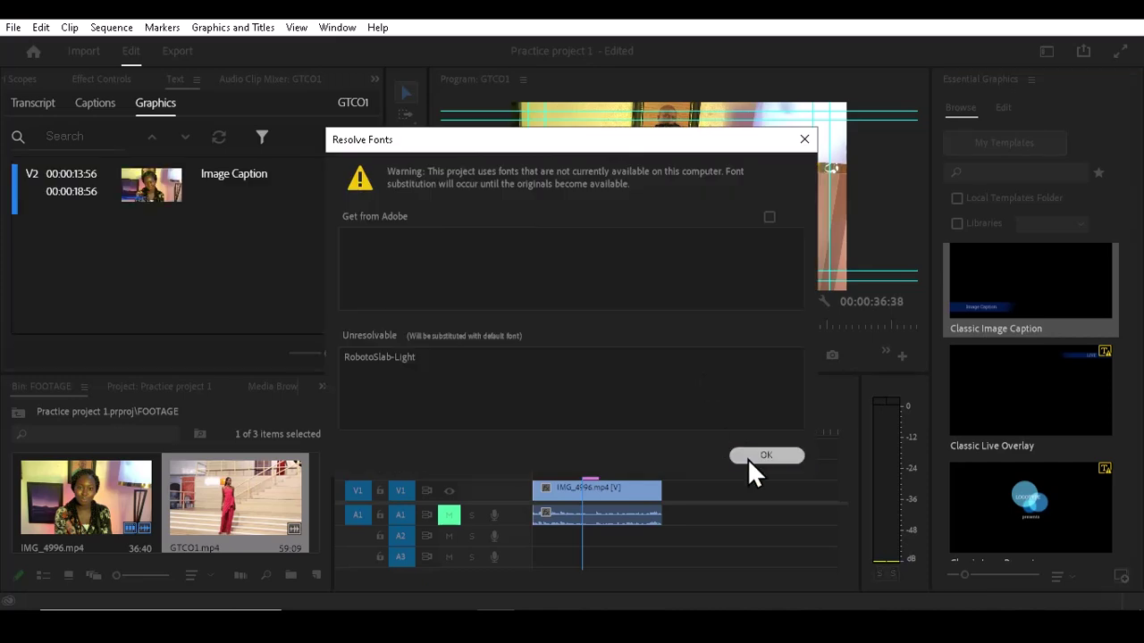
pyautogui.click(751, 457)
pyautogui.moveTo(582, 429); pyautogui.dragTo(587, 430)
pyautogui.click(592, 473)
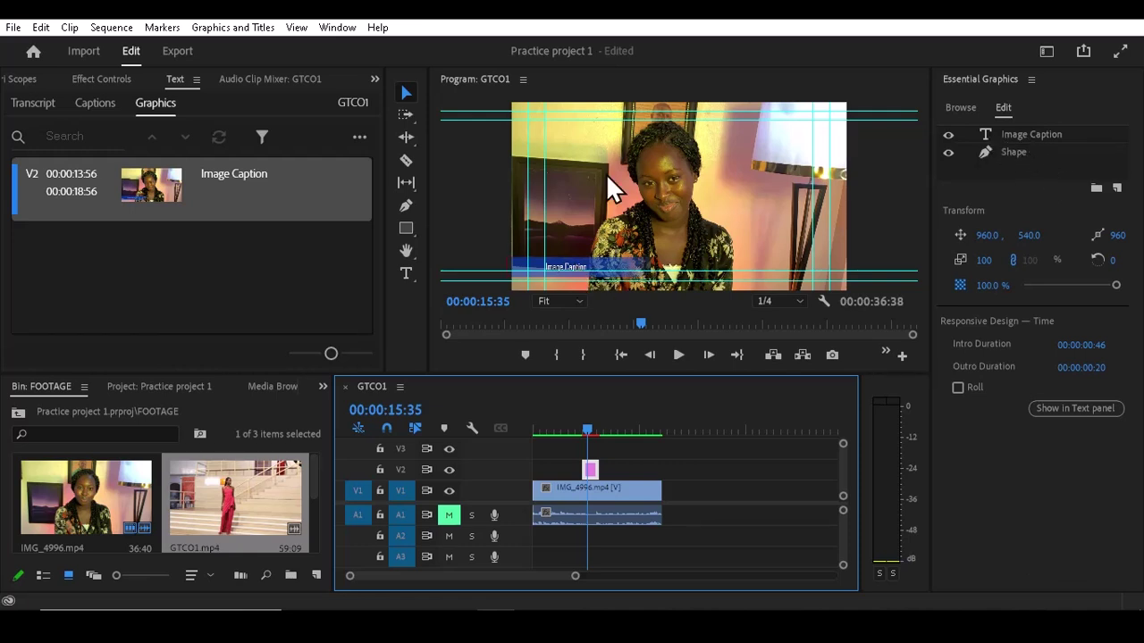
# - Replace the "Image Caption" placeholder text with the speaker's full name in the enlarged program view
pyautogui.press('`')
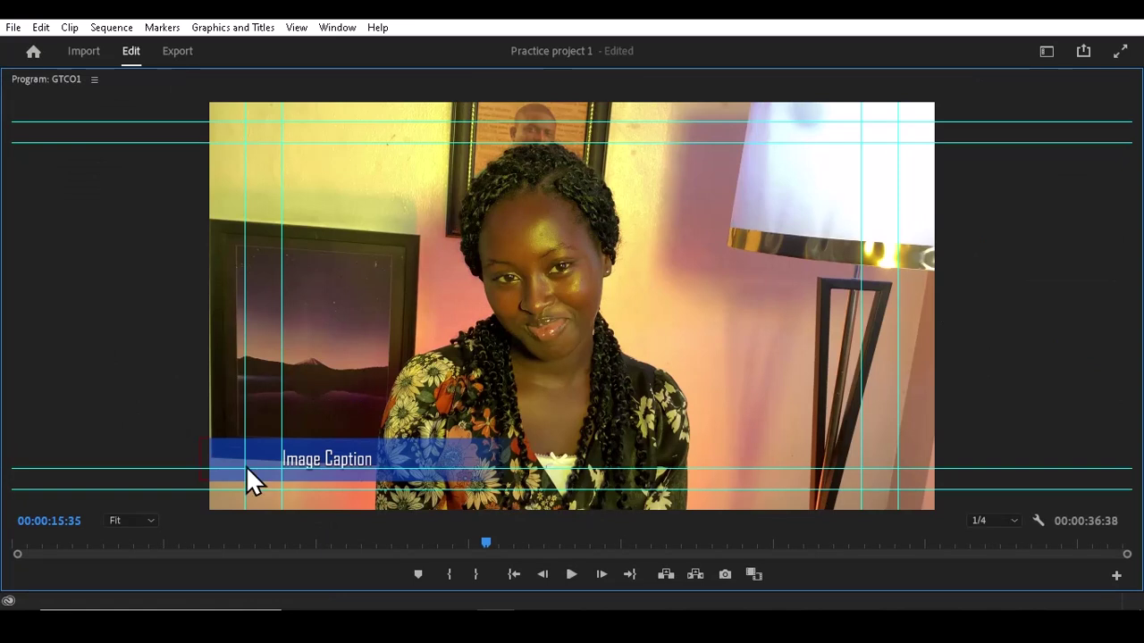
pyautogui.doubleClick(309, 458)
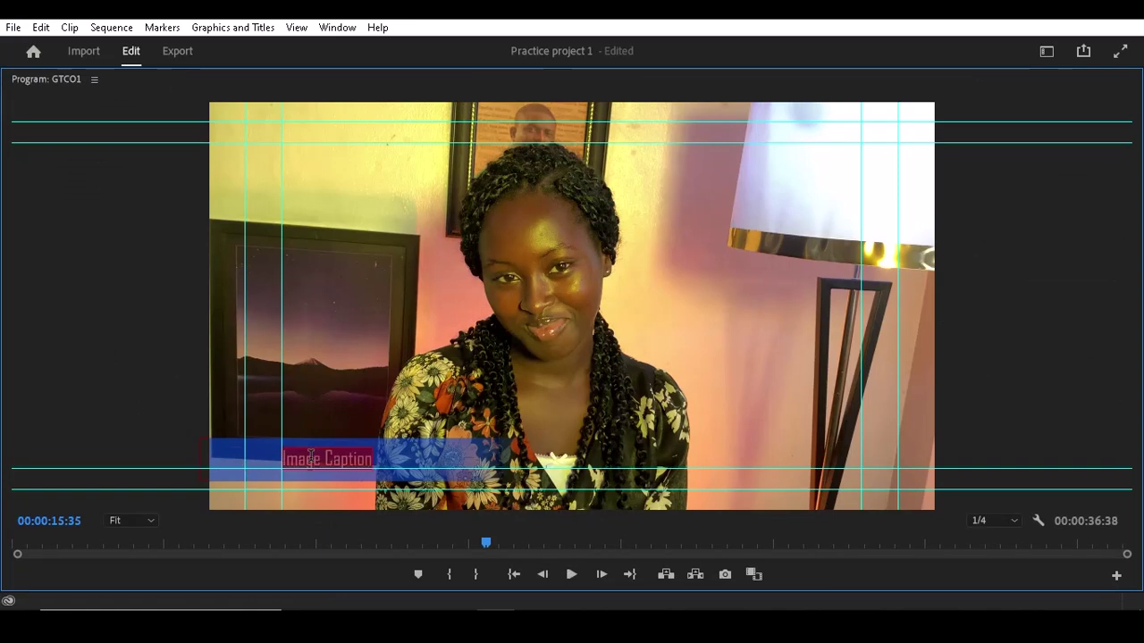
pyautogui.write('Alicia')
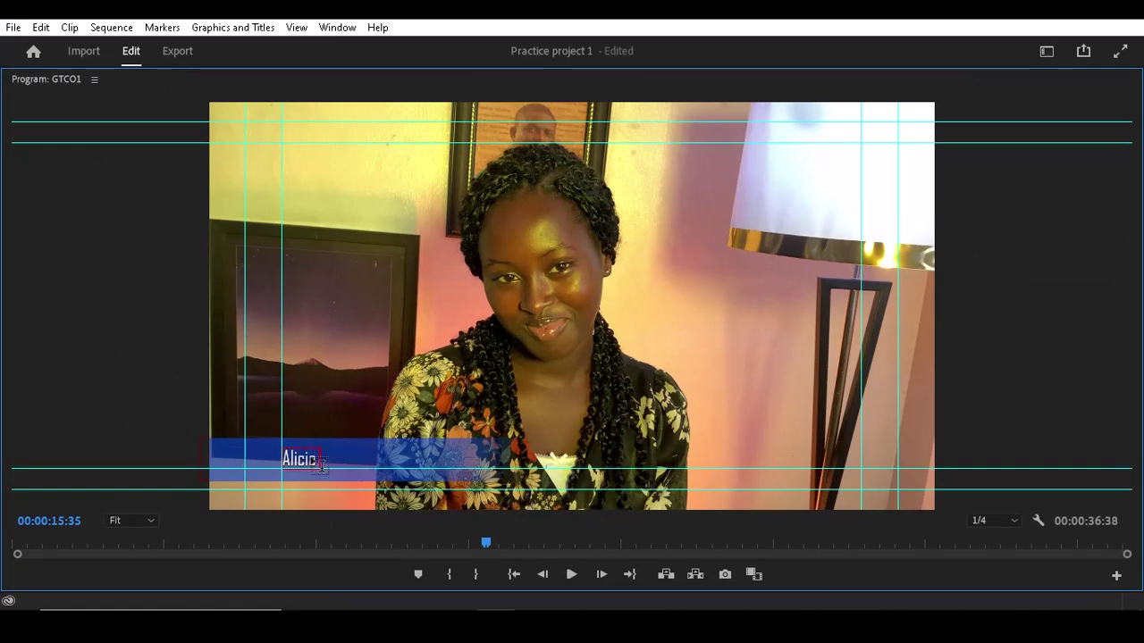
pyautogui.write(' Key')
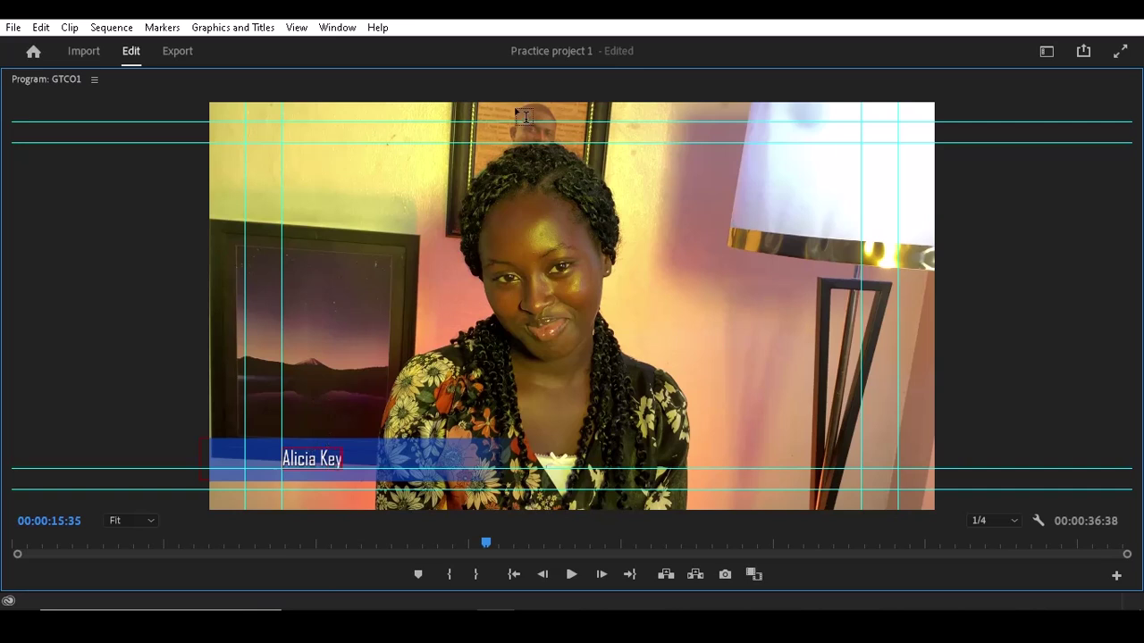
pyautogui.click(653, 80)
# - Play back the caption's animation in the enlarged program view and restore the normal workspace layout
pyautogui.press('space')
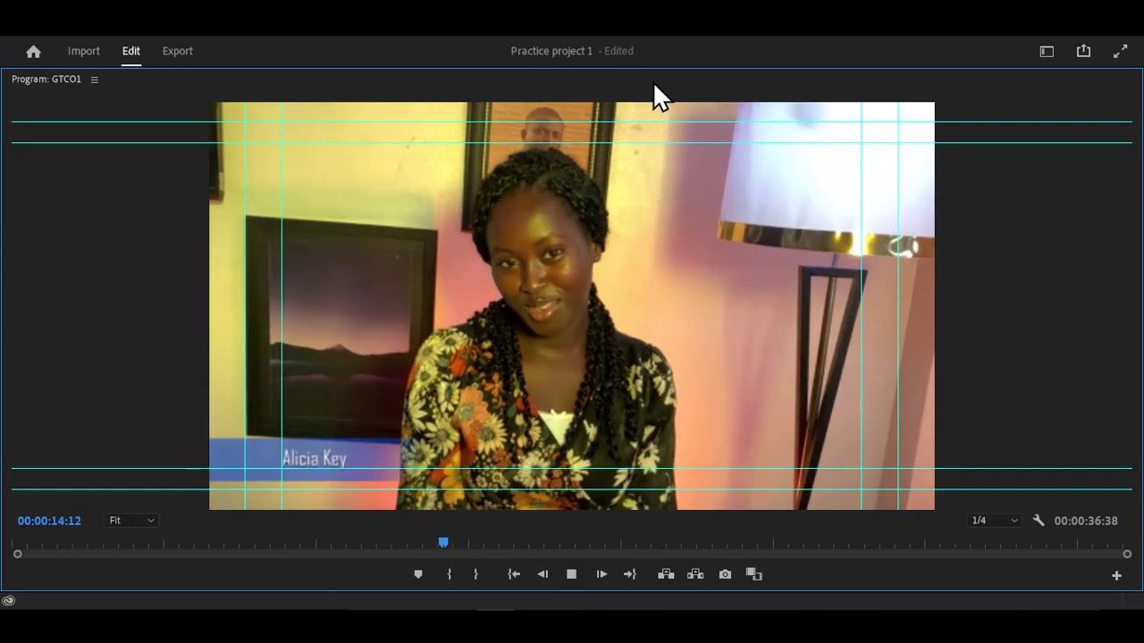
pyautogui.press('space')
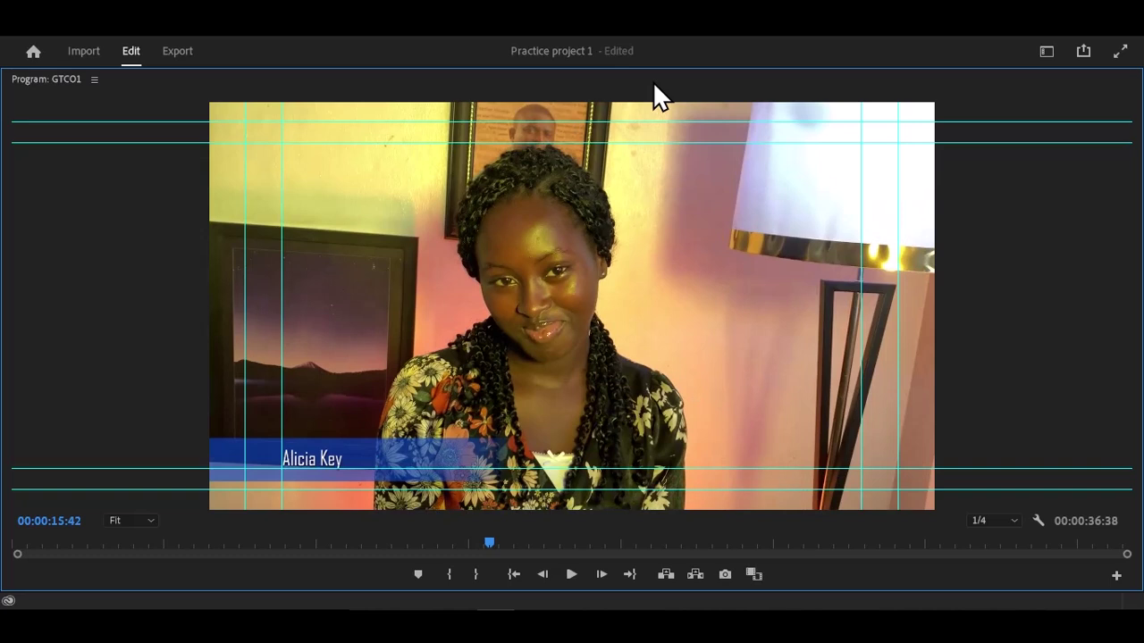
pyautogui.press('`')
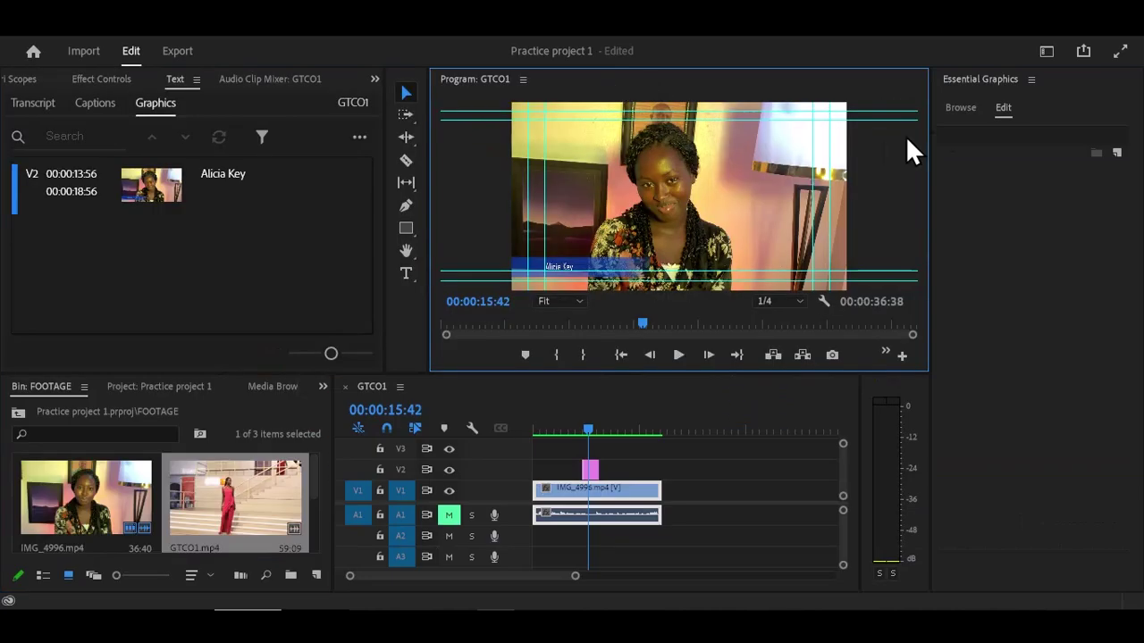
# - Browse further through the template library to the Modern caption and credits templates
pyautogui.click(949, 108)
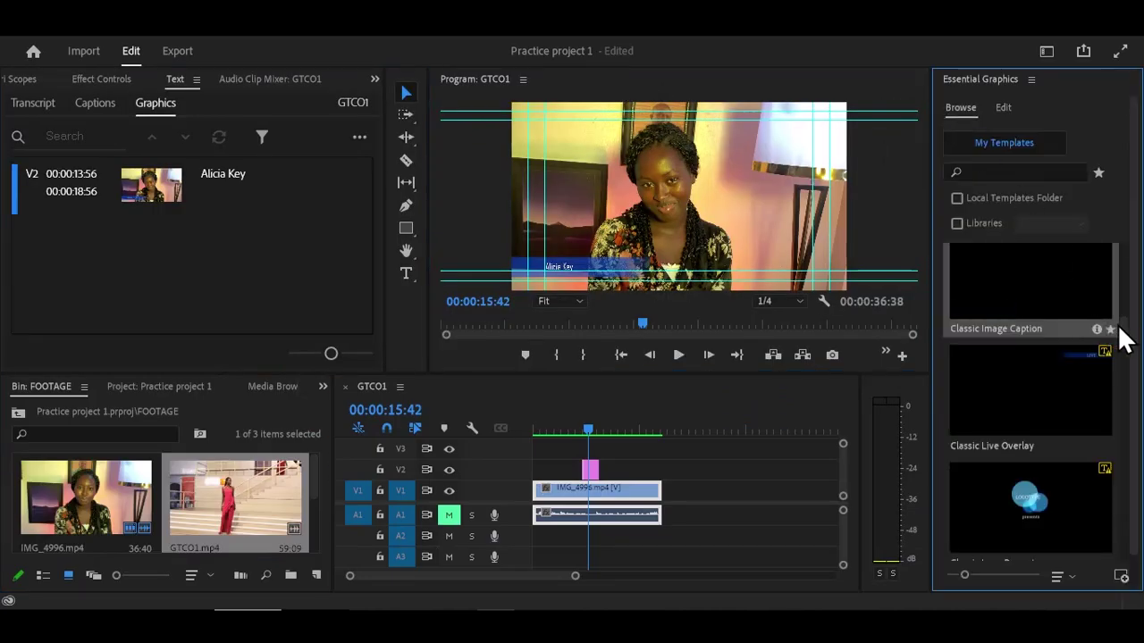
pyautogui.moveTo(1125, 338); pyautogui.dragTo(1133, 443)
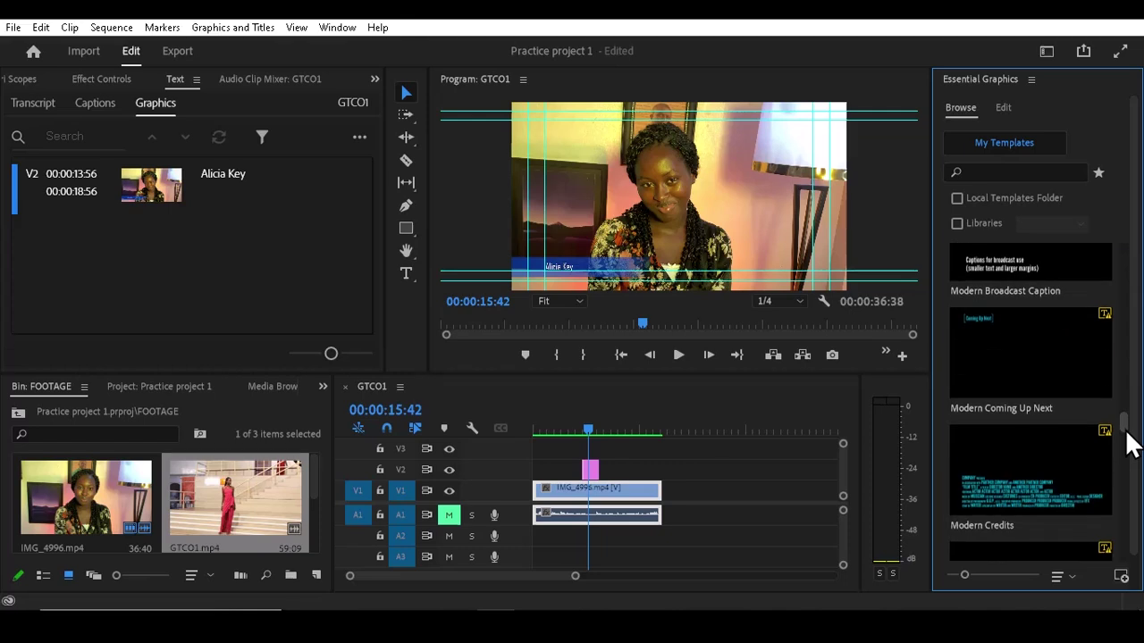